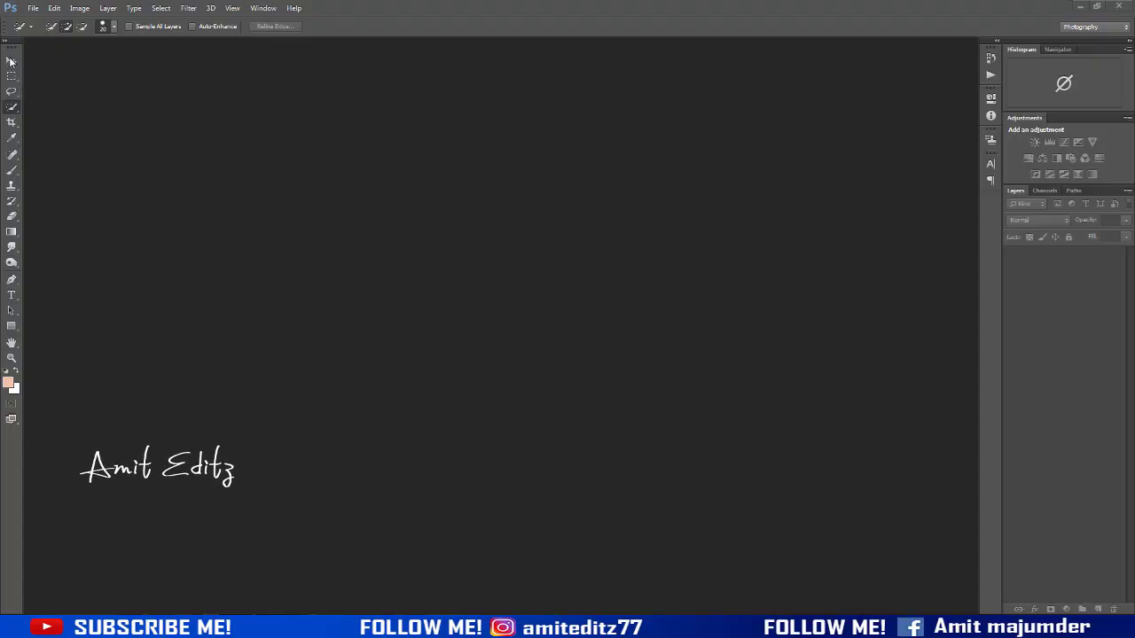
- Open the crouching man's street portrait photo in Photoshop
key("v")
key("alt+f")
key("Escape")
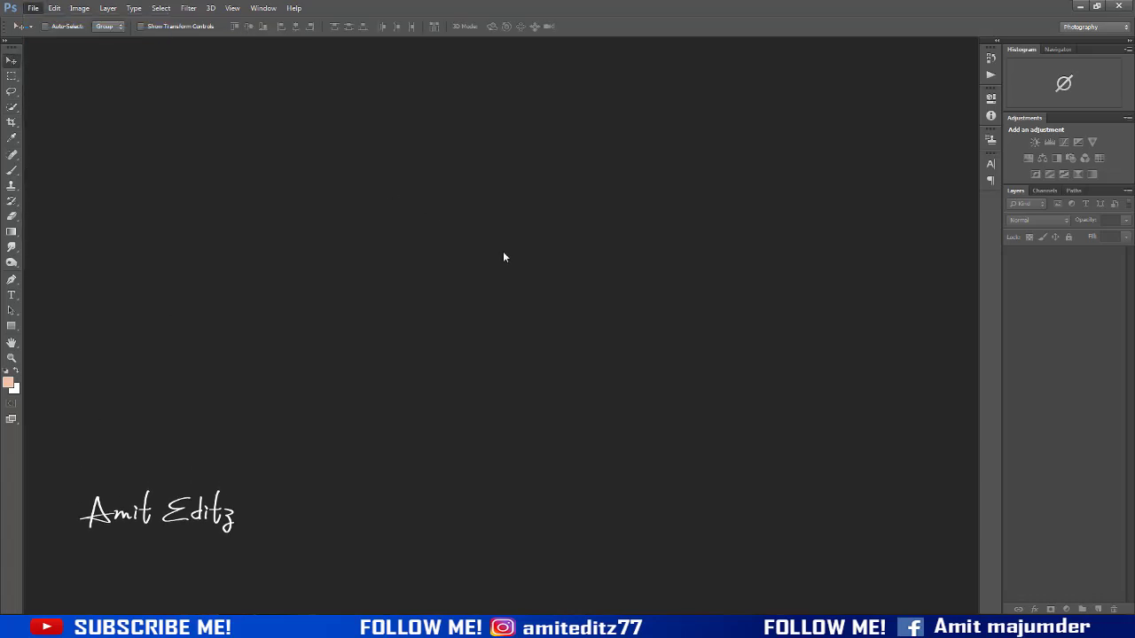
key("ctrl+o")
left_click(146, 94)
left_click(464, 297)
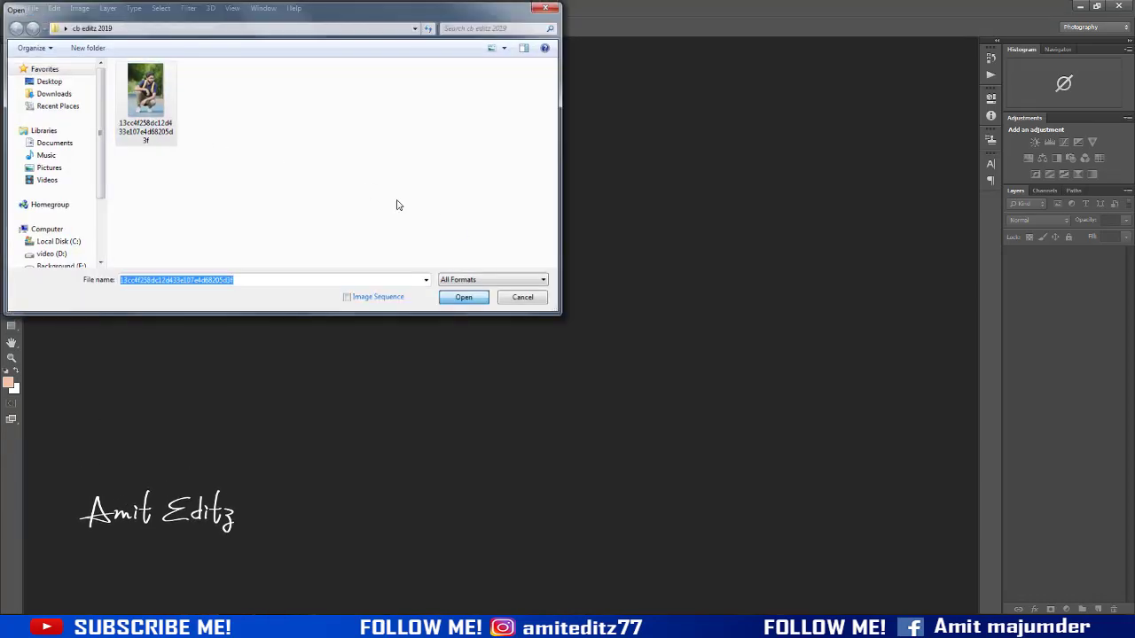
left_click_drag(259, 45, 355, 43)
- Dock the photo, duplicate Background, convert the original to a hidden Layer 0
mouse_move(1057, 258)
left_mouse_down()
mouse_move(1109, 599)
mouse_move(1098, 610)
left_mouse_up()
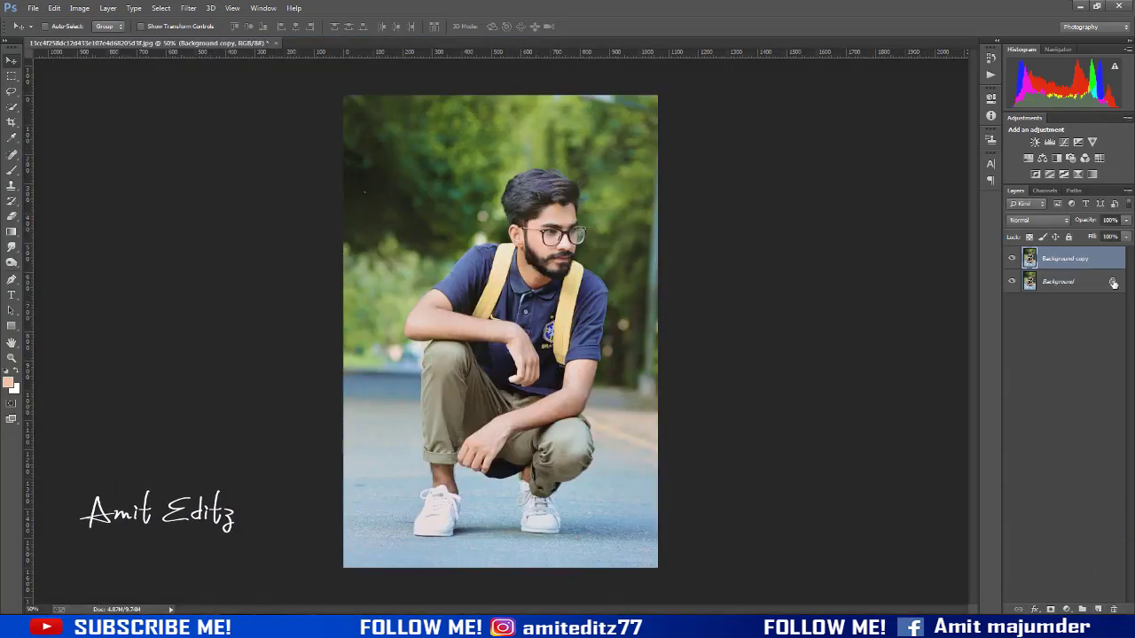
double_click(1113, 283)
key("Return")
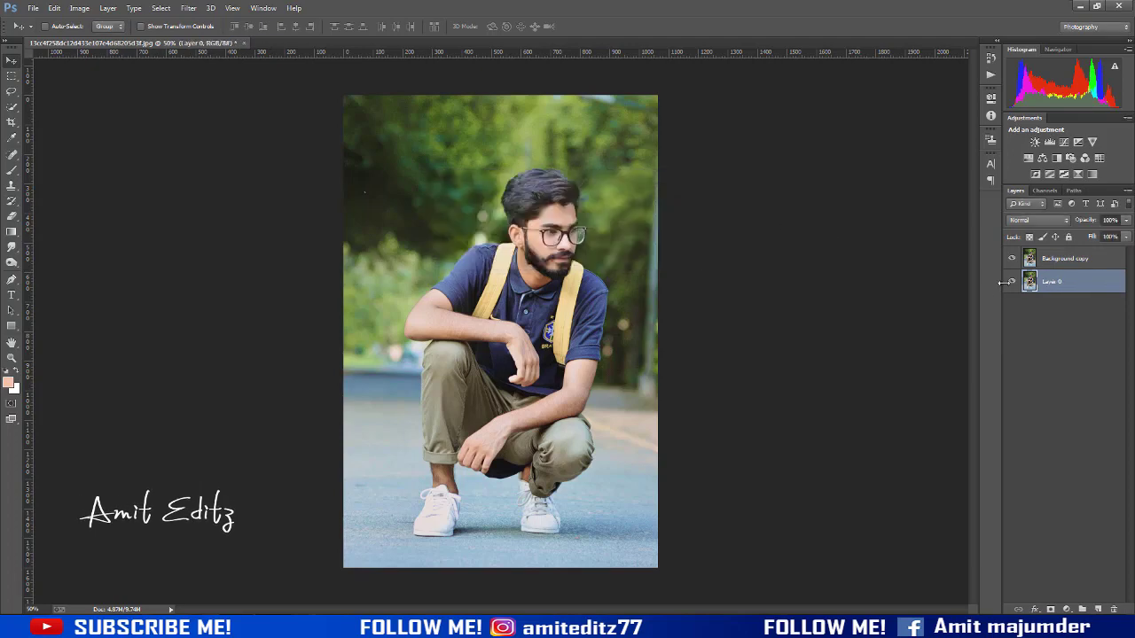
left_click(1052, 262)
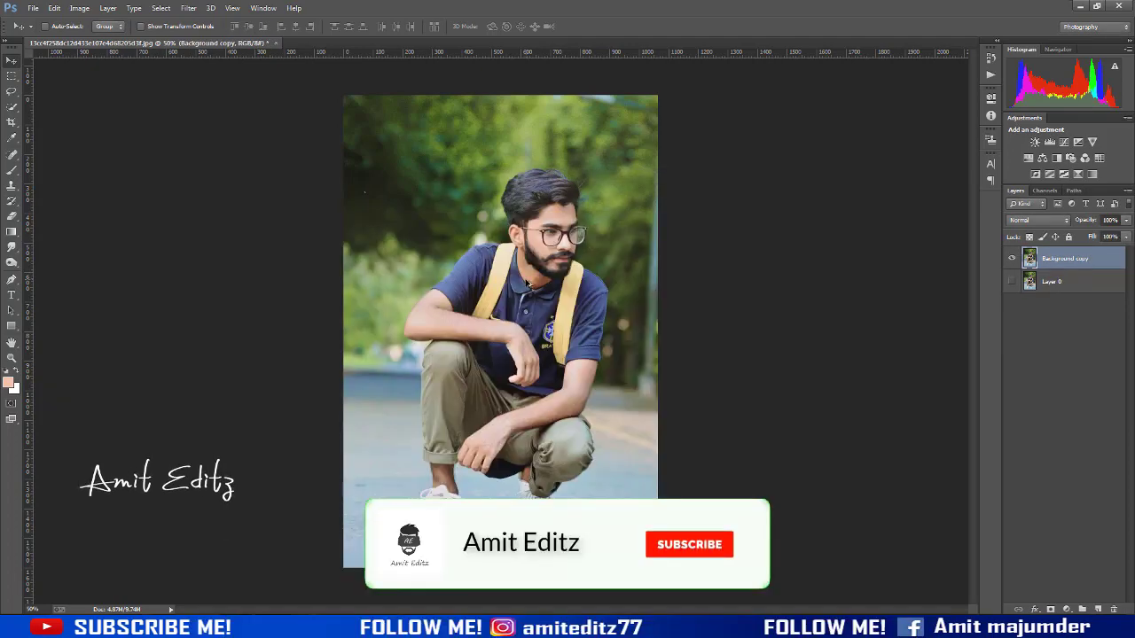
key("ctrl+minus")
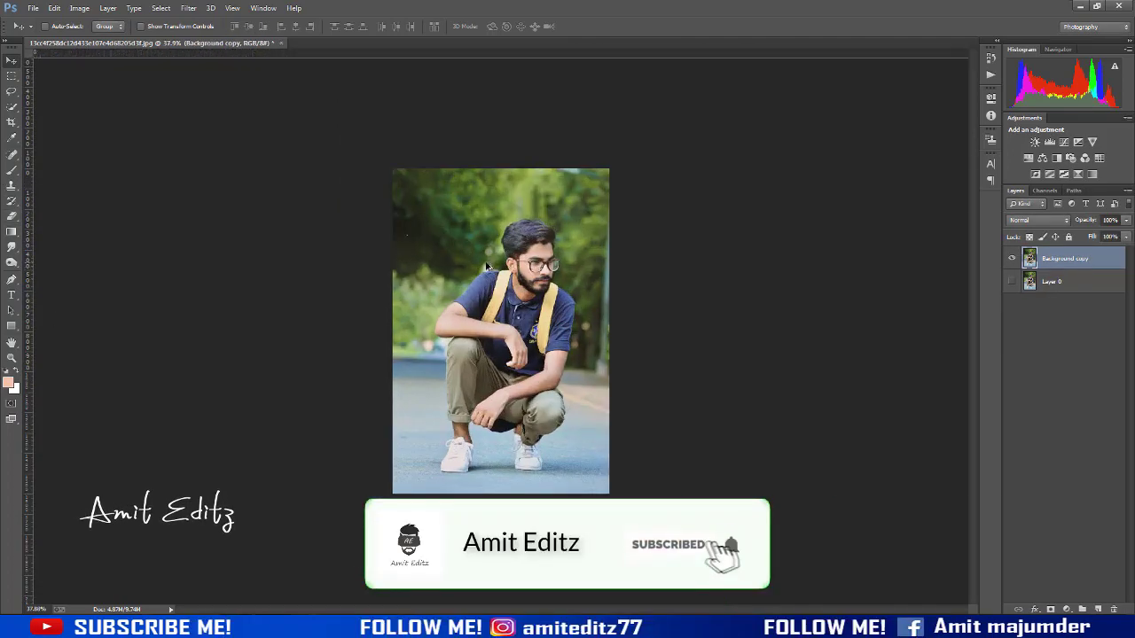
scroll(206, 49, "up", 1)
- Apply Shadows/Highlights with the Shadows amount at about 20%
left_click(188, 8)
mouse_move(79, 8)
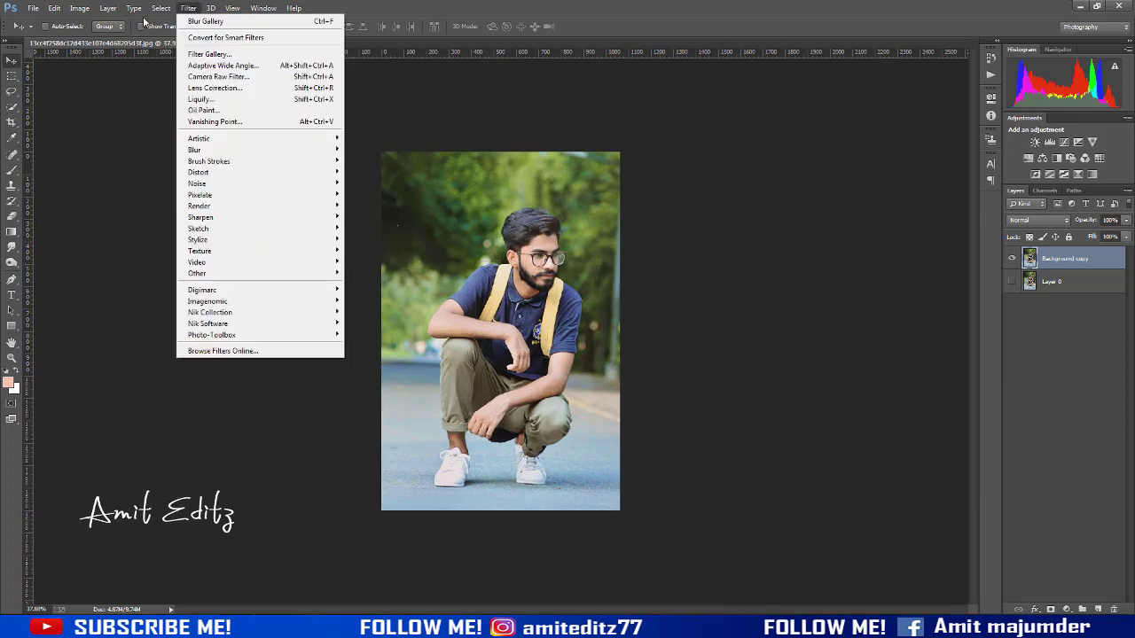
mouse_move(98, 38)
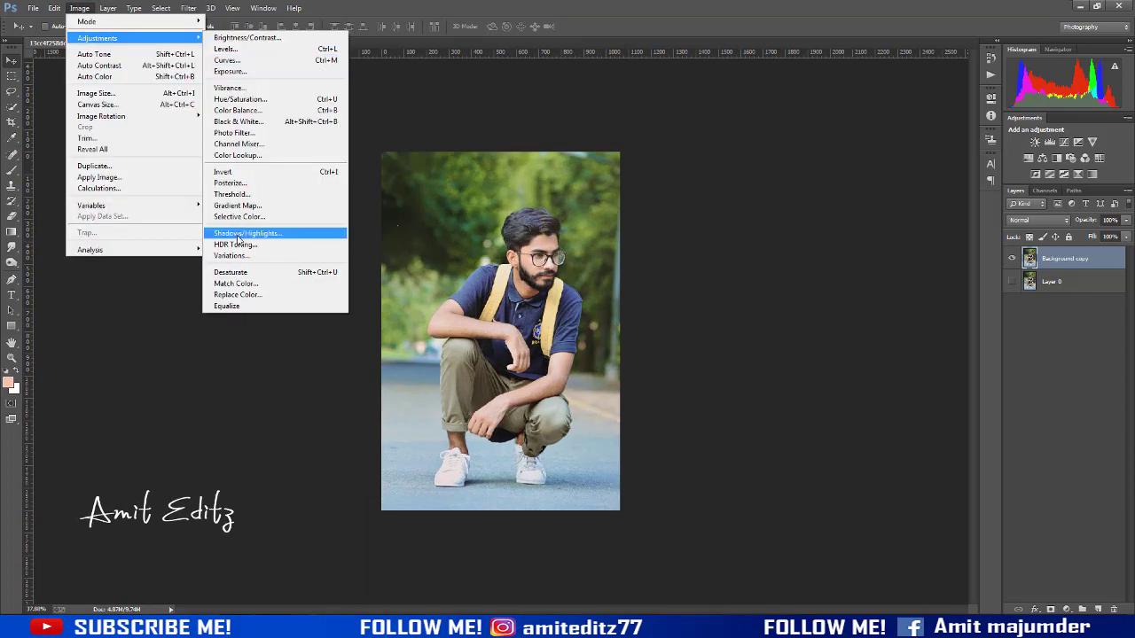
left_click(266, 234)
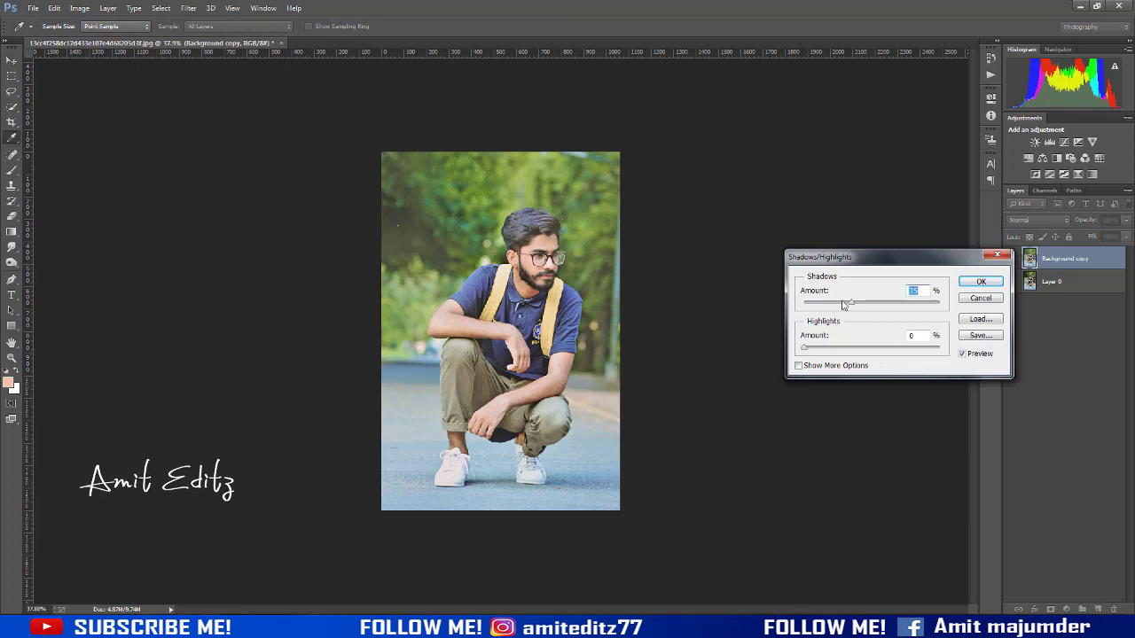
left_click_drag(850, 303, 844, 303)
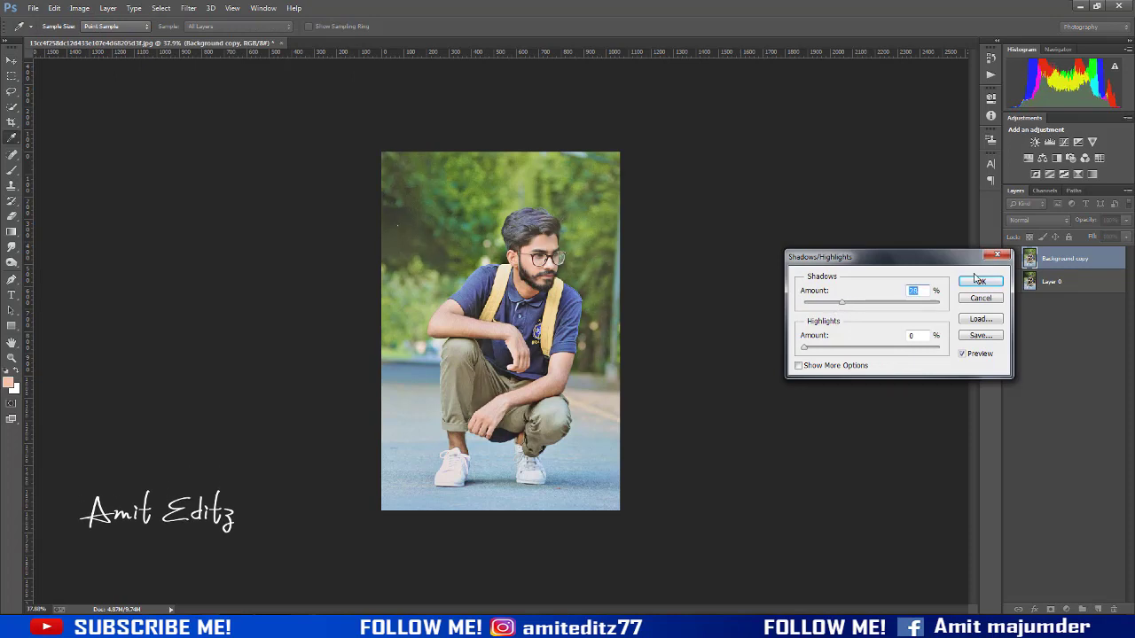
left_click(979, 281)
- Run Imagenomic Noiseware Professional noise reduction on the Background copy
key("v")
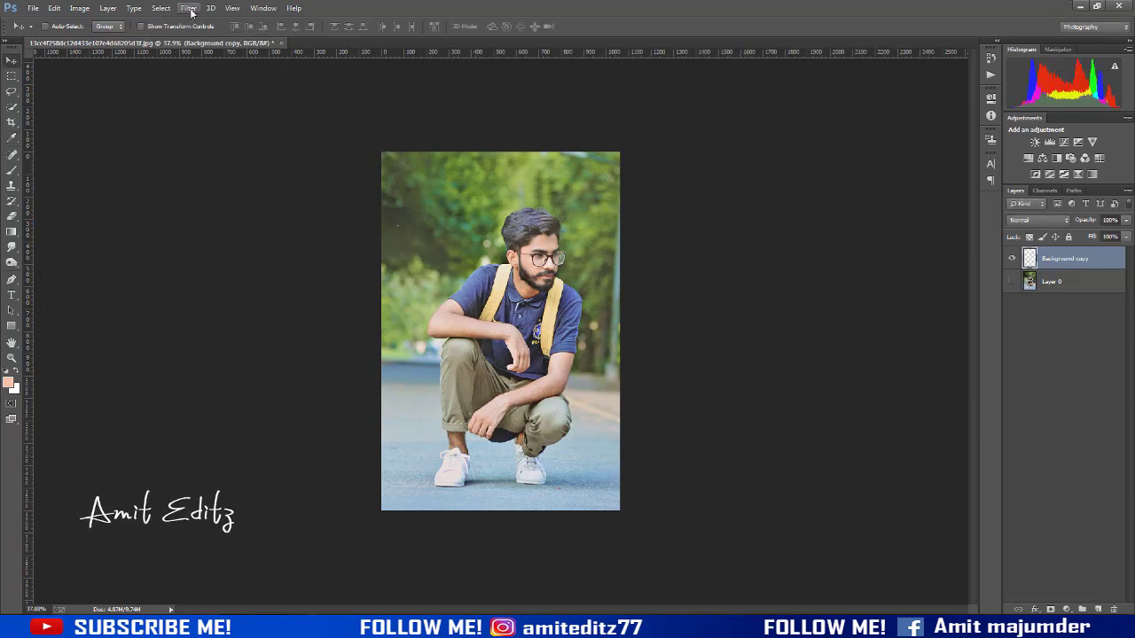
left_click(191, 9)
mouse_move(207, 302)
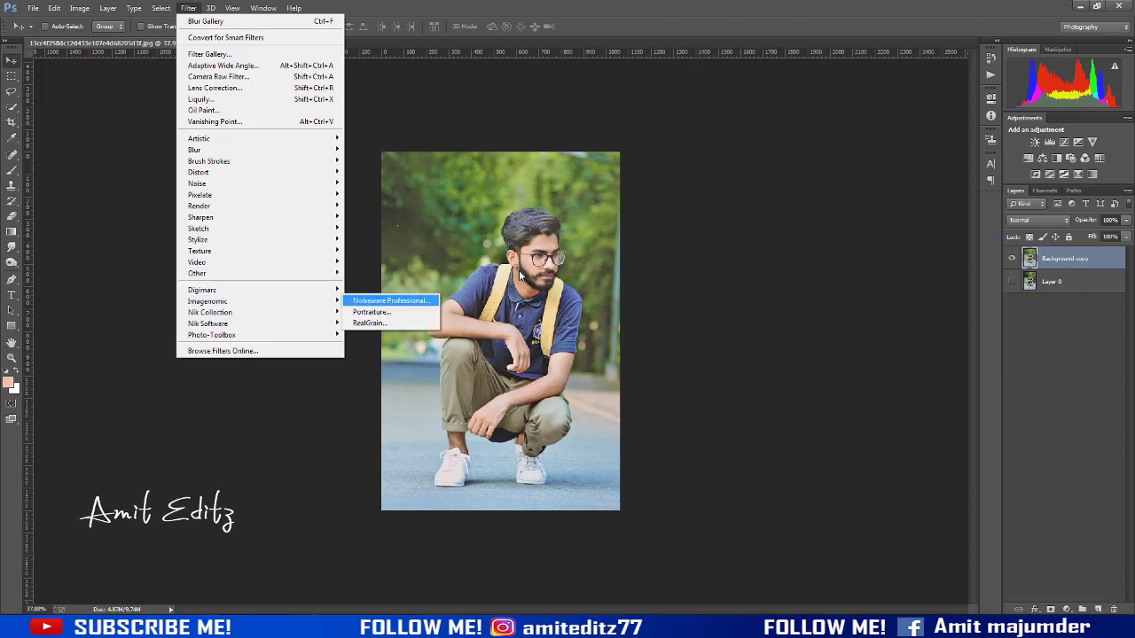
key("Return")
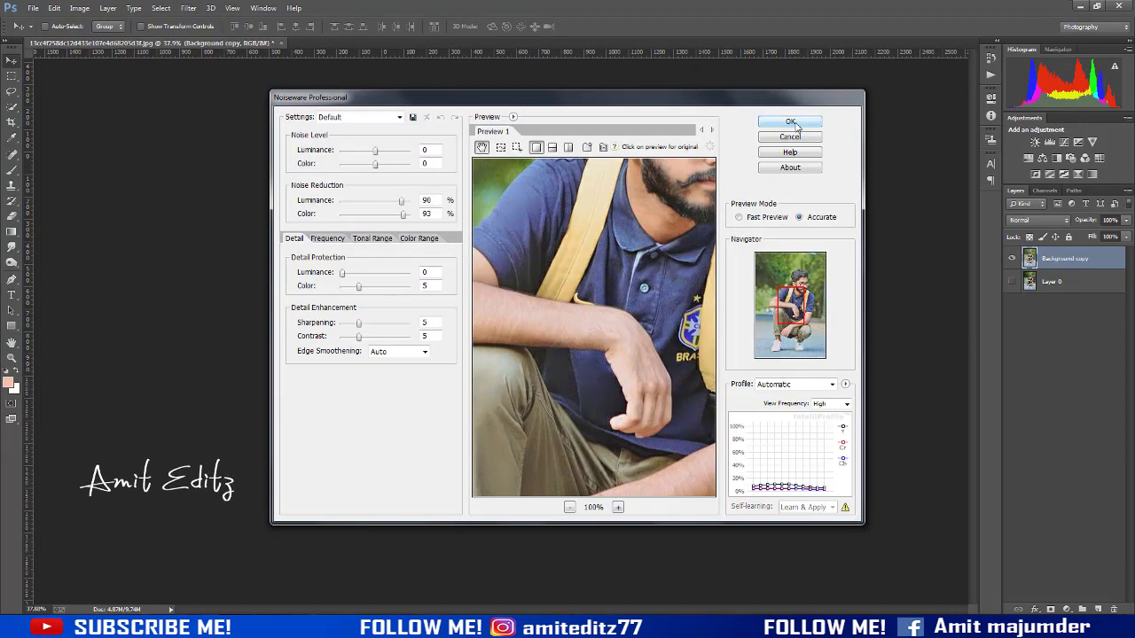
left_click(791, 122)
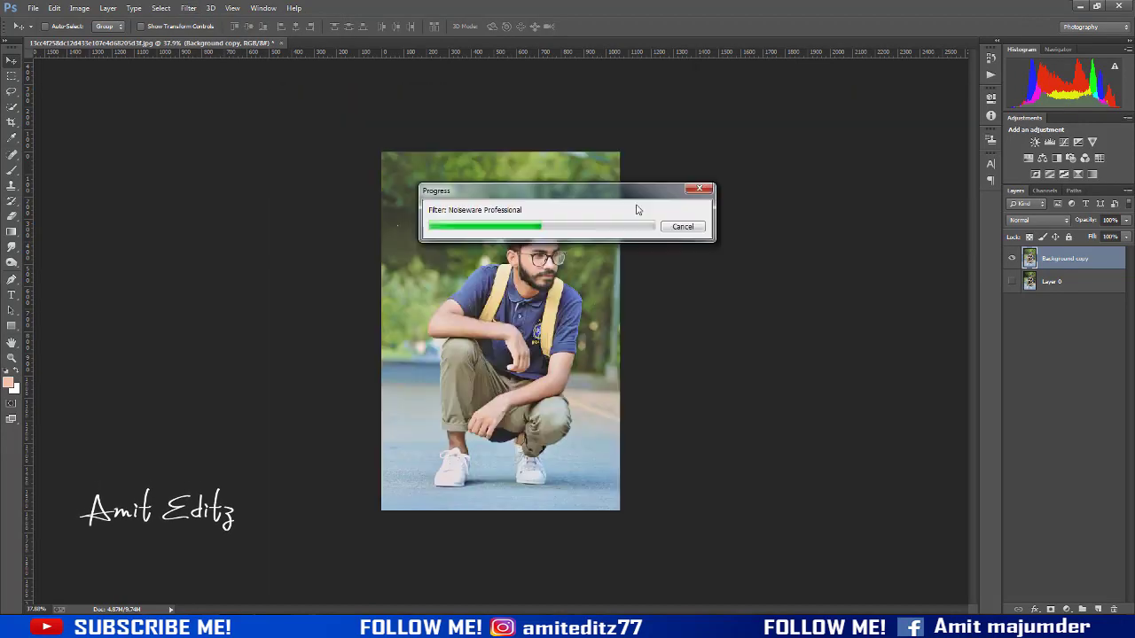
left_click(12, 107)
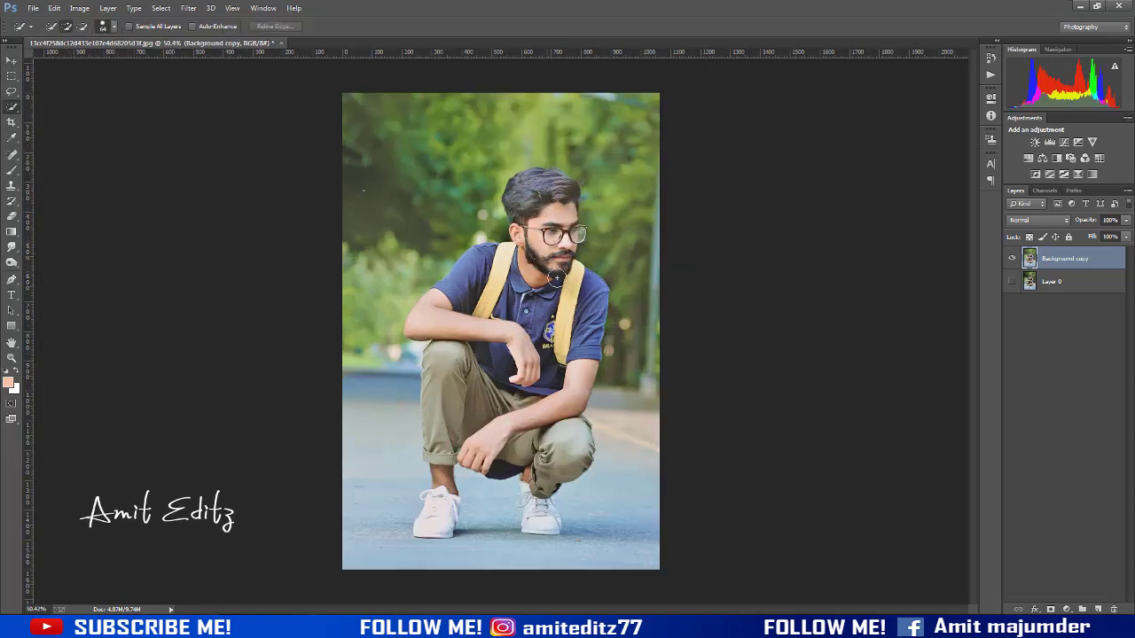
- Quick-select the man's head, arm, back, knee and shoes
left_click_drag(560, 270, 564, 193)
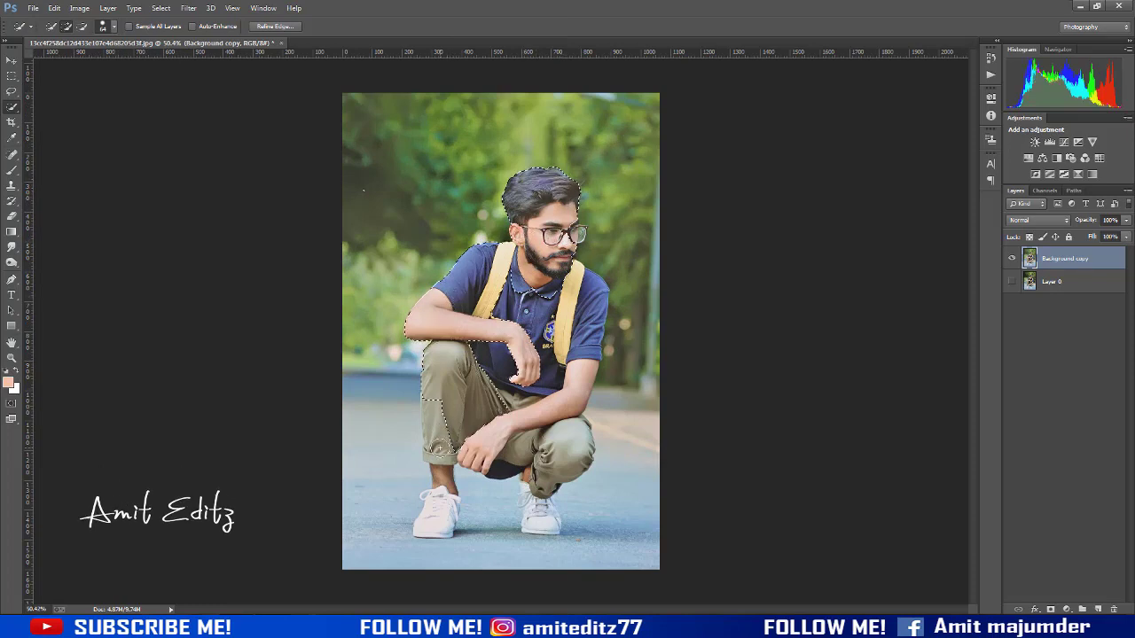
left_click_drag(438, 450, 572, 441)
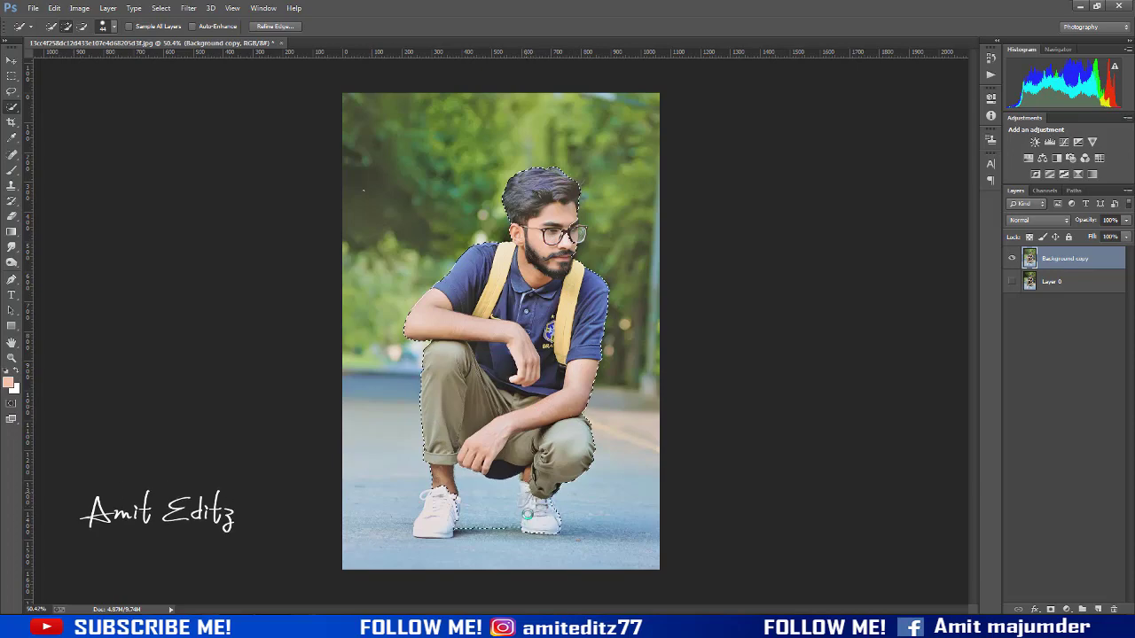
left_click_drag(544, 519, 432, 520)
scroll(480, 510, "up", 3)
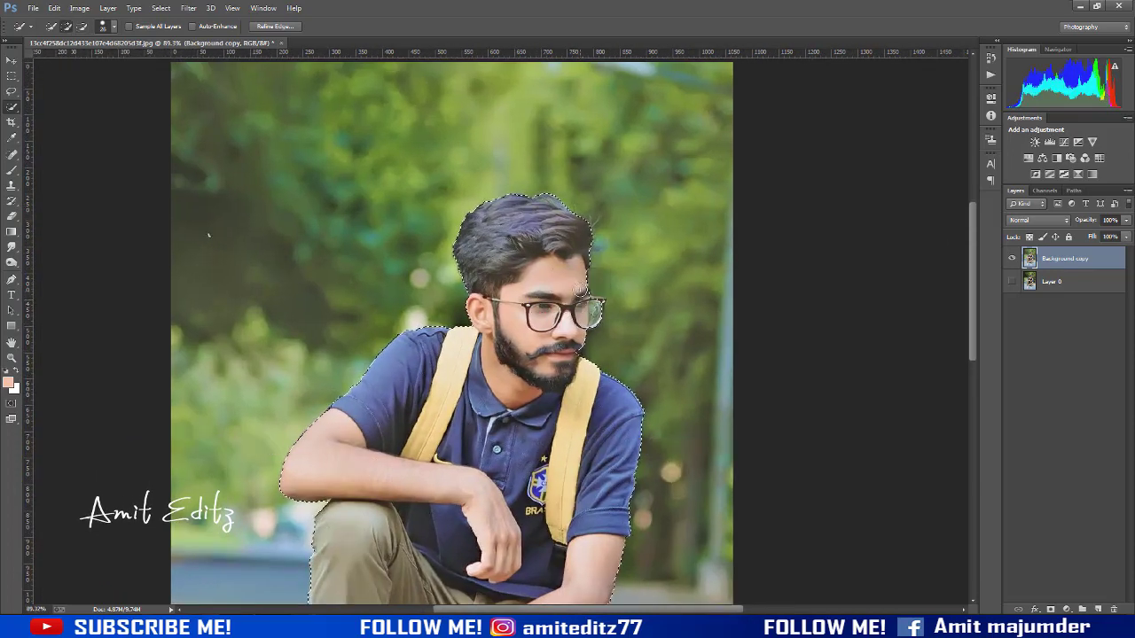
- Refine the selection edge around his glasses and check the outline
left_click_drag(600, 302, 592, 302)
scroll(579, 353, "up", 3)
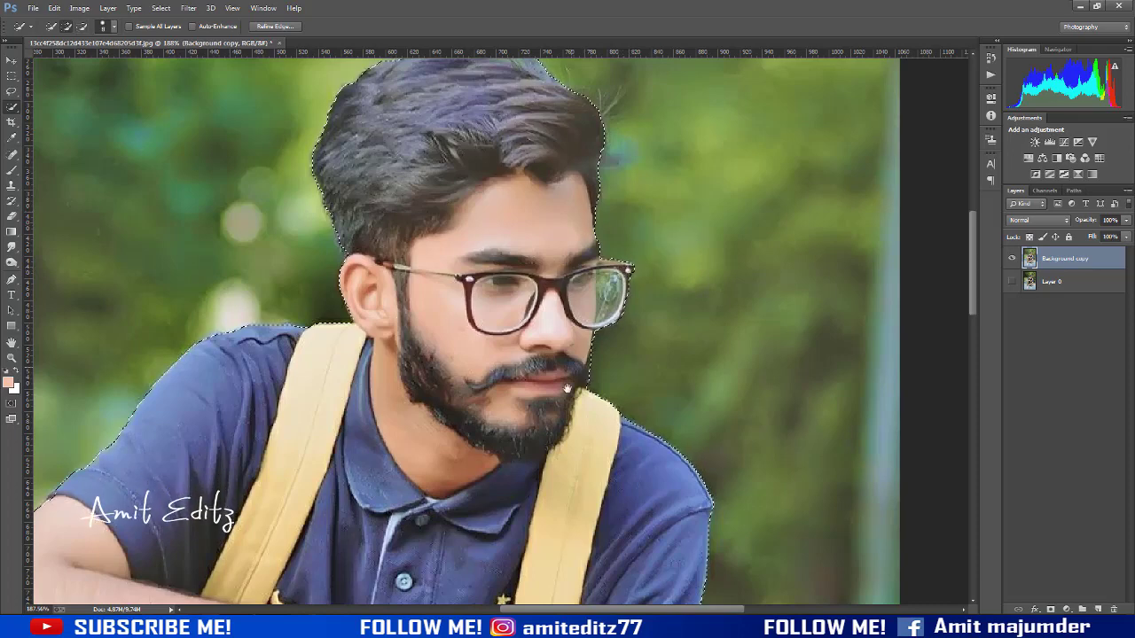
scroll(568, 388, "down", 5)
scroll(496, 417, "down", 5)
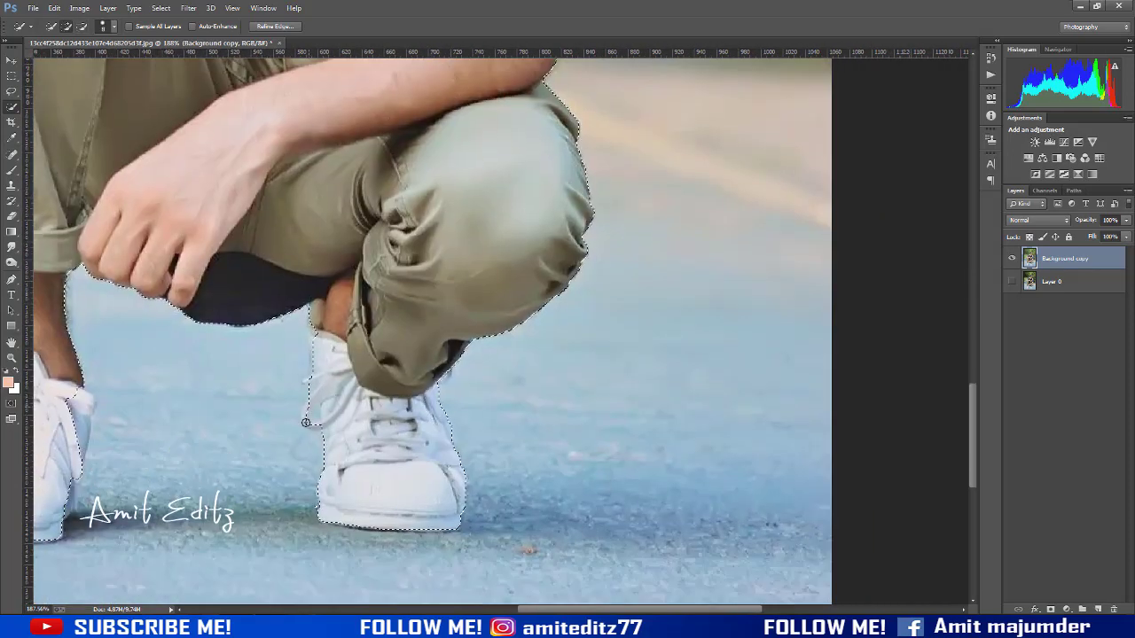
scroll(316, 424, "left", 5)
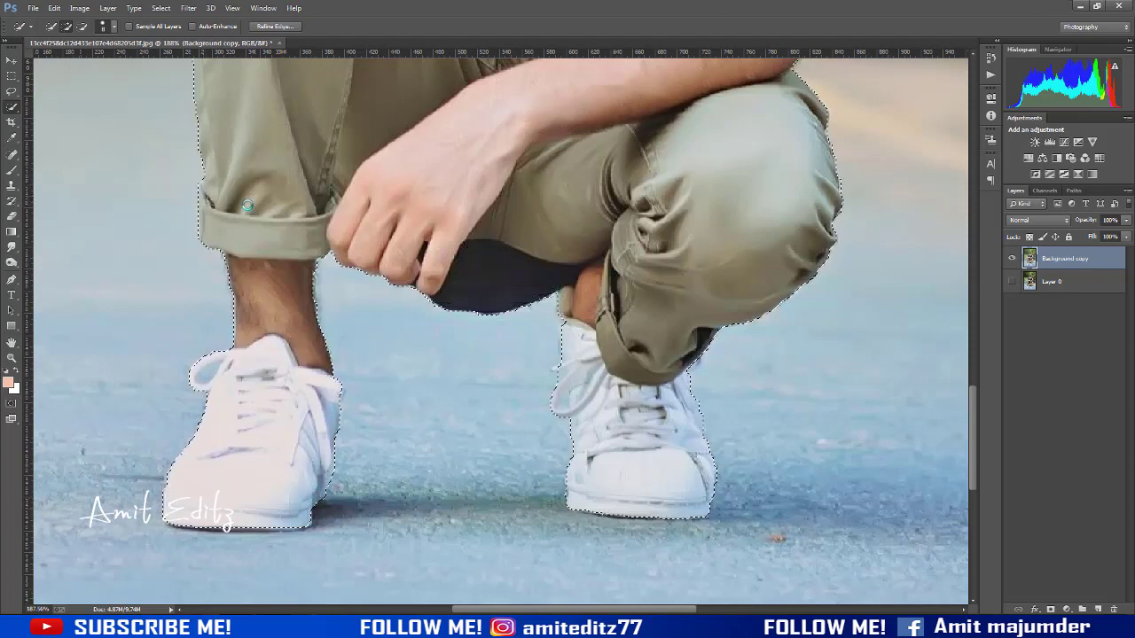
scroll(249, 211, "down", 3)
scroll(250, 216, "down", 3)
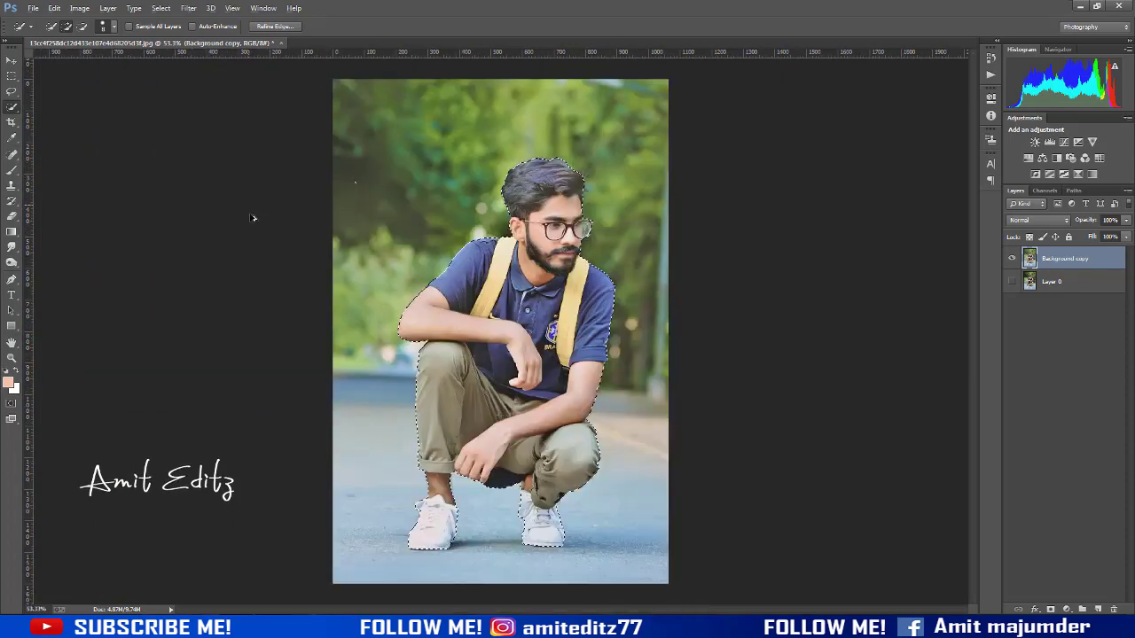
scroll(446, 409, "up", 2)
scroll(766, 324, "down", 2)
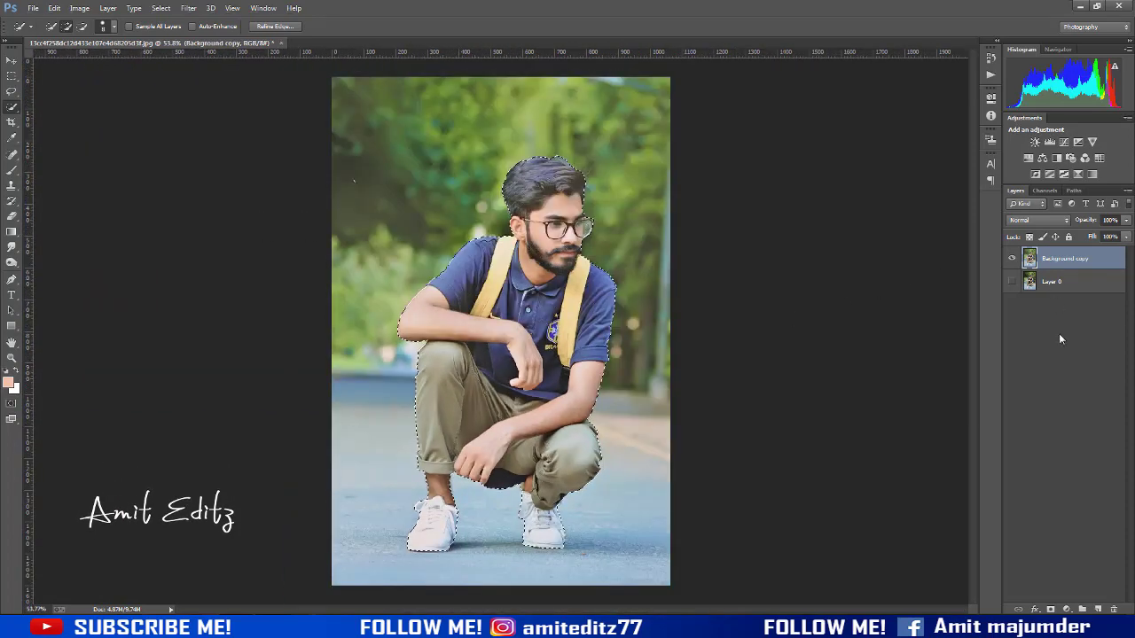
- Try a layer mask around the man, then undo it
left_click(1050, 609)
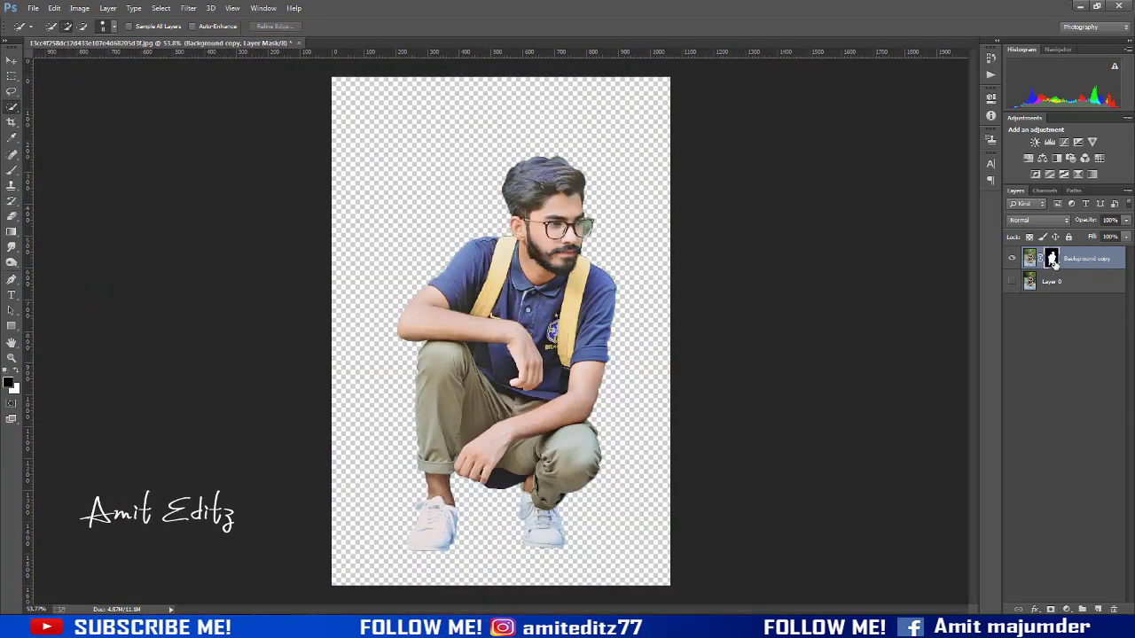
key("ctrl+z")
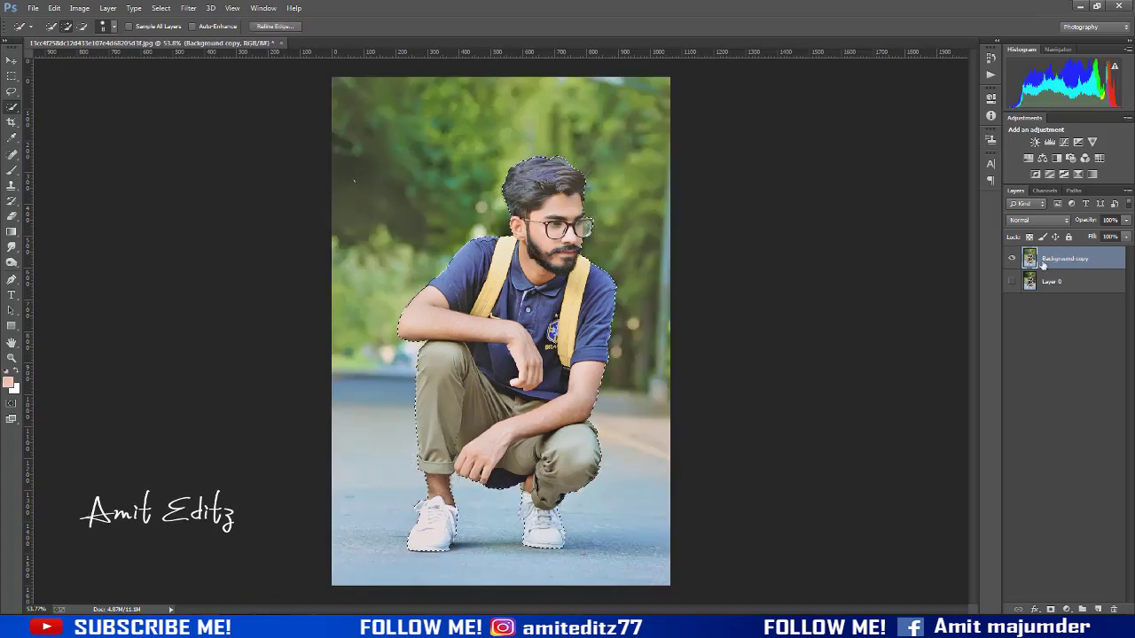
scroll(562, 229, "up", 4)
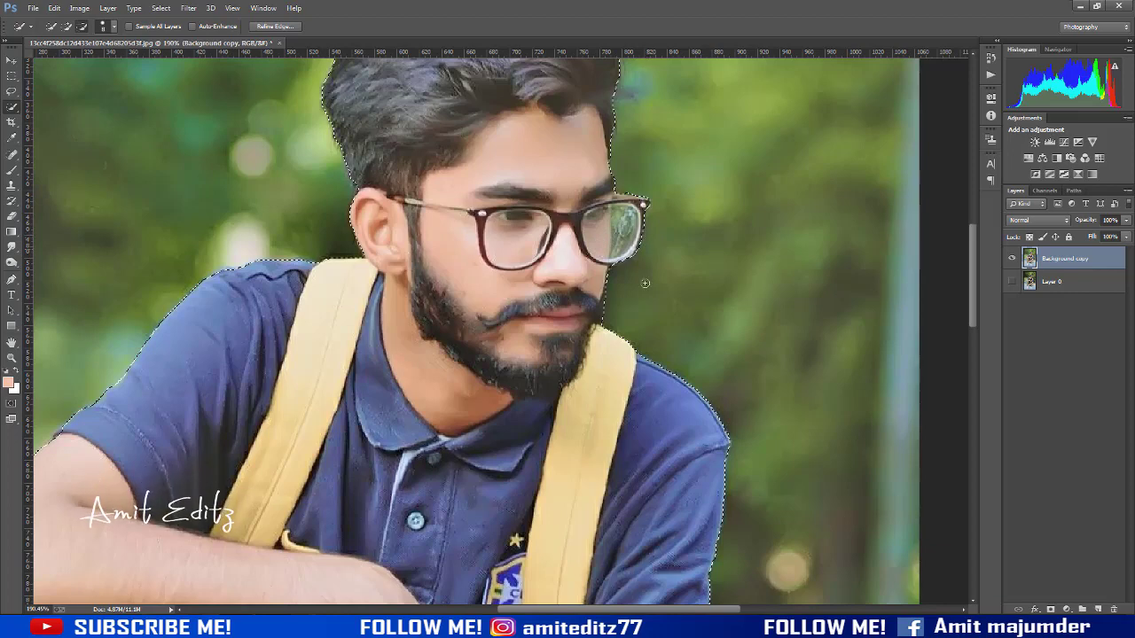
scroll(762, 282, "down", 2)
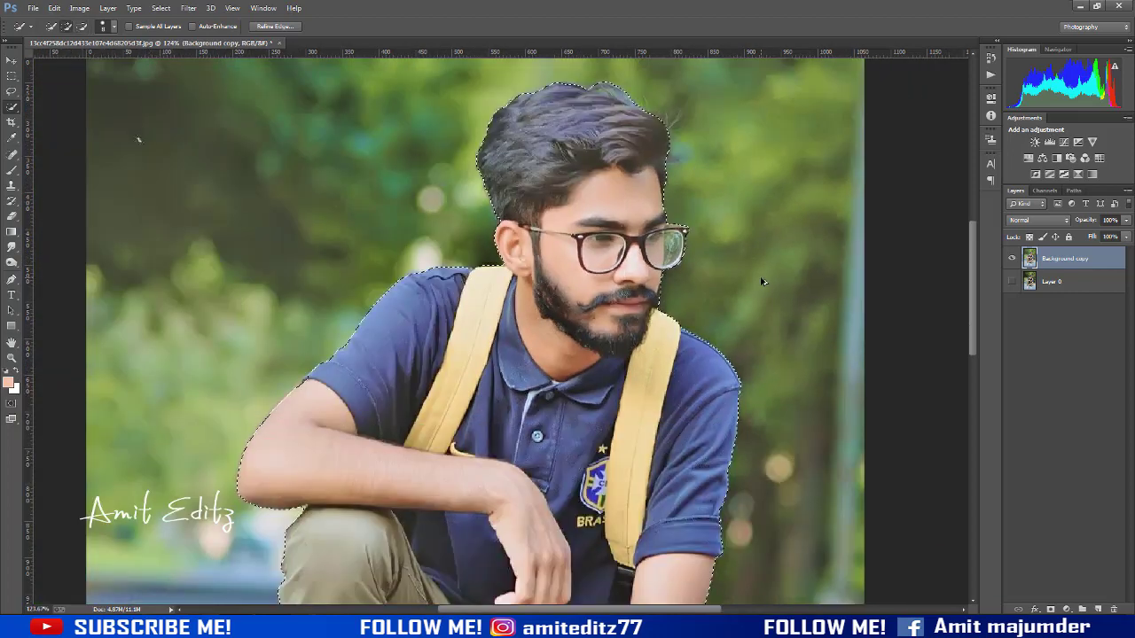
- Copy the selected man to Layer 1 and hide Background copy to inspect it
key("ctrl+j")
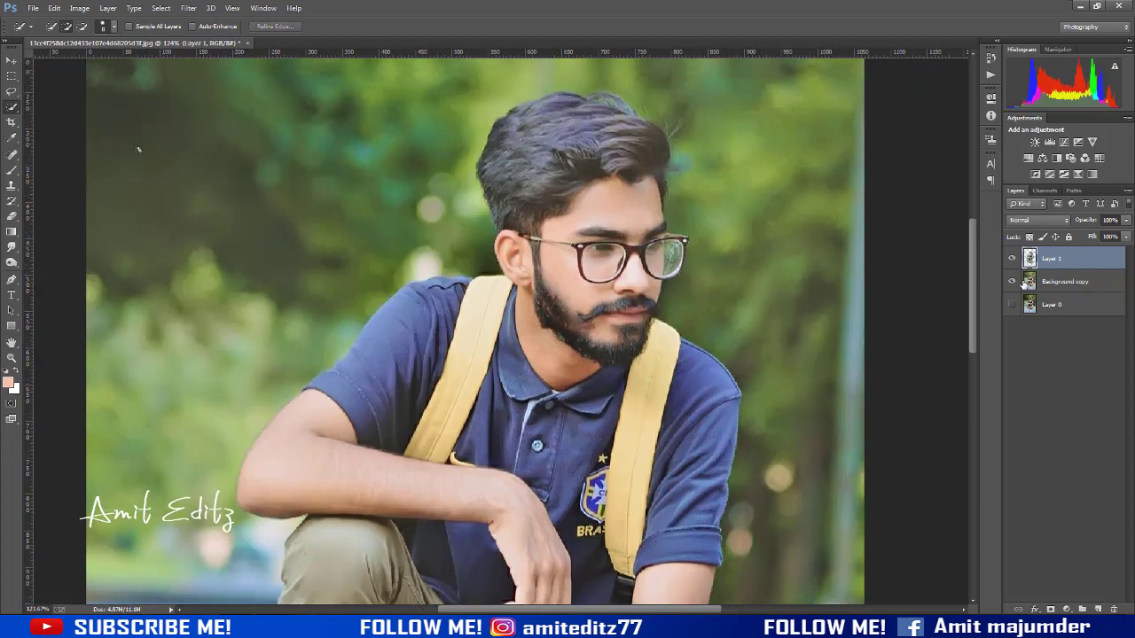
left_click(1013, 281)
scroll(765, 321, "down", 1)
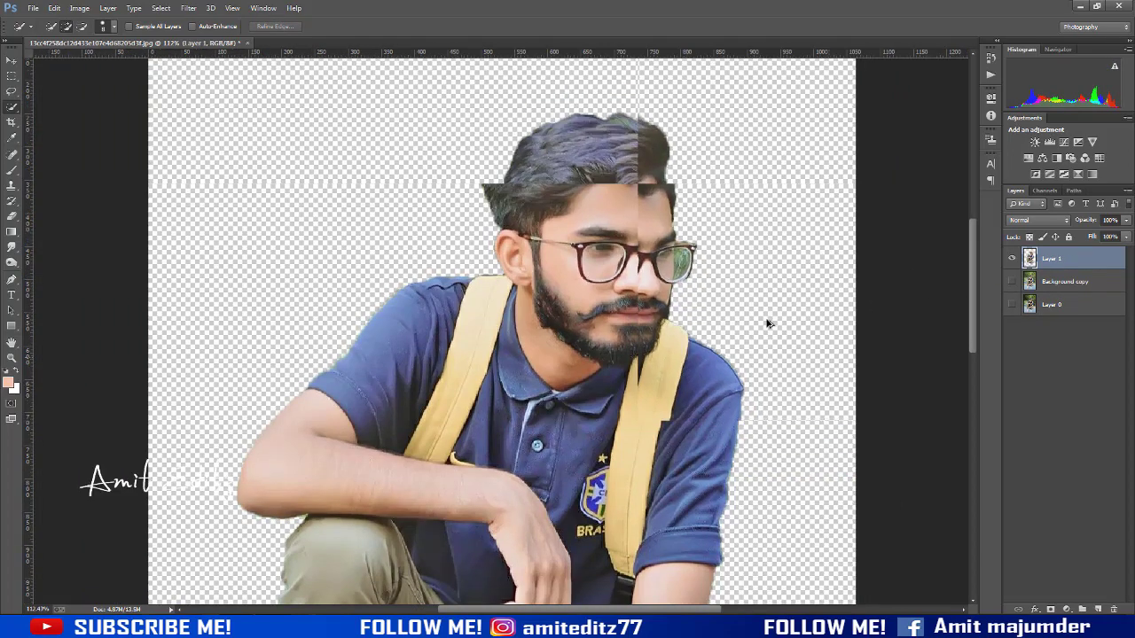
scroll(771, 322, "down", 3)
scroll(657, 353, "down", 1)
scroll(657, 353, "up", 1)
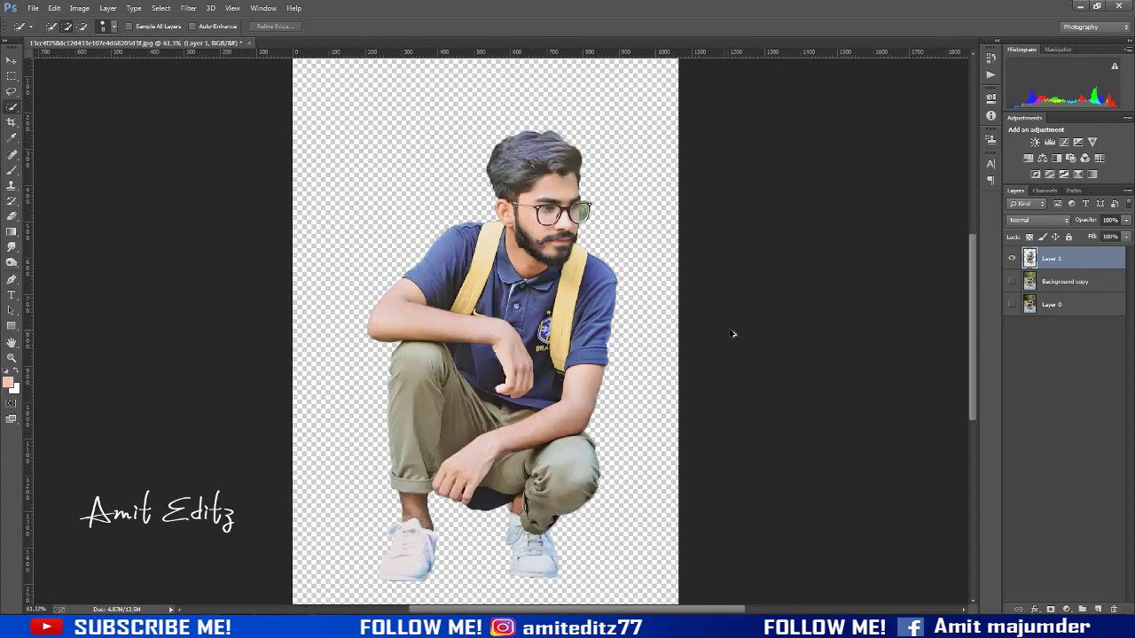
scroll(736, 331, "down", 1)
- Hide Layer 1 and make the Background copy visible and active
left_click(1013, 258)
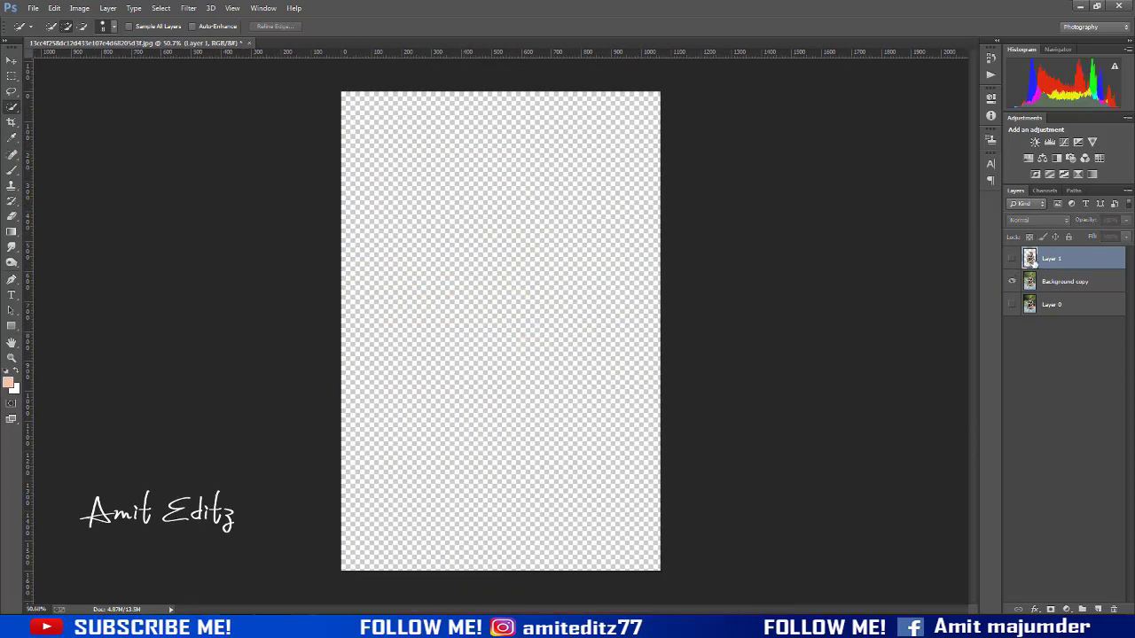
left_click(1013, 281)
left_click(1029, 282)
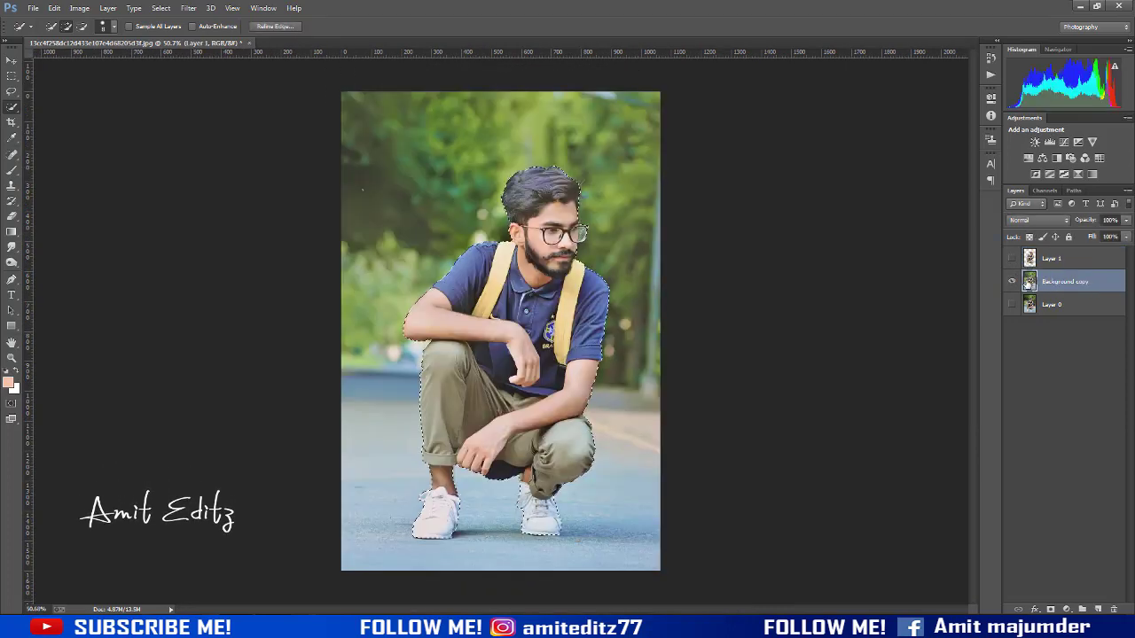
right_click(1028, 282)
left_click(821, 214)
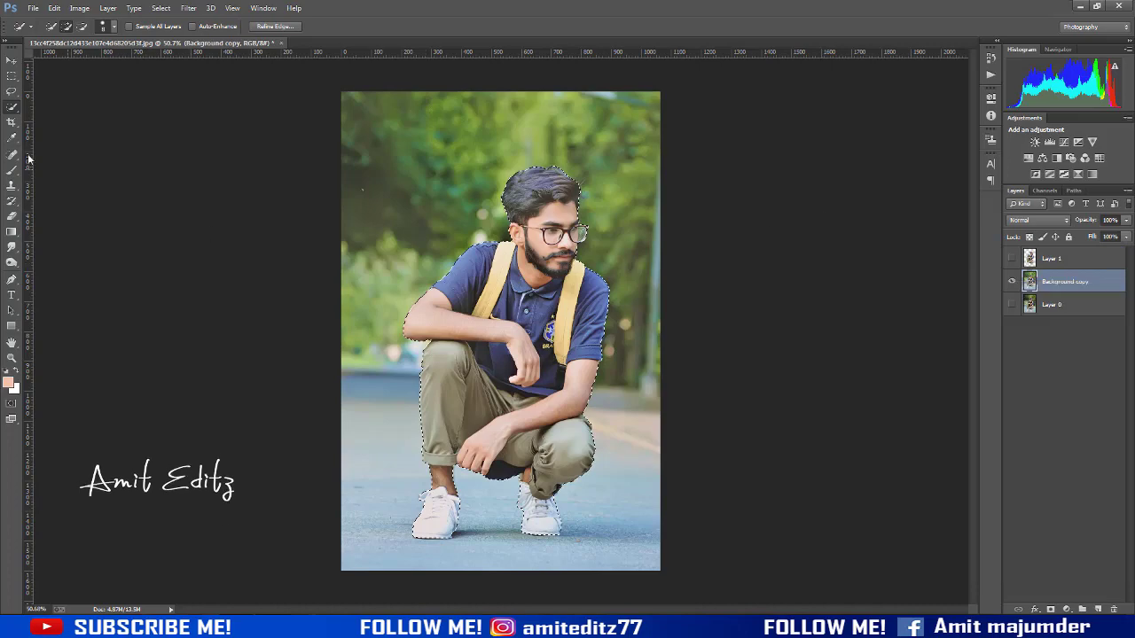
- Fill the man's selected area on the Background copy, then deselect
right_click(469, 270)
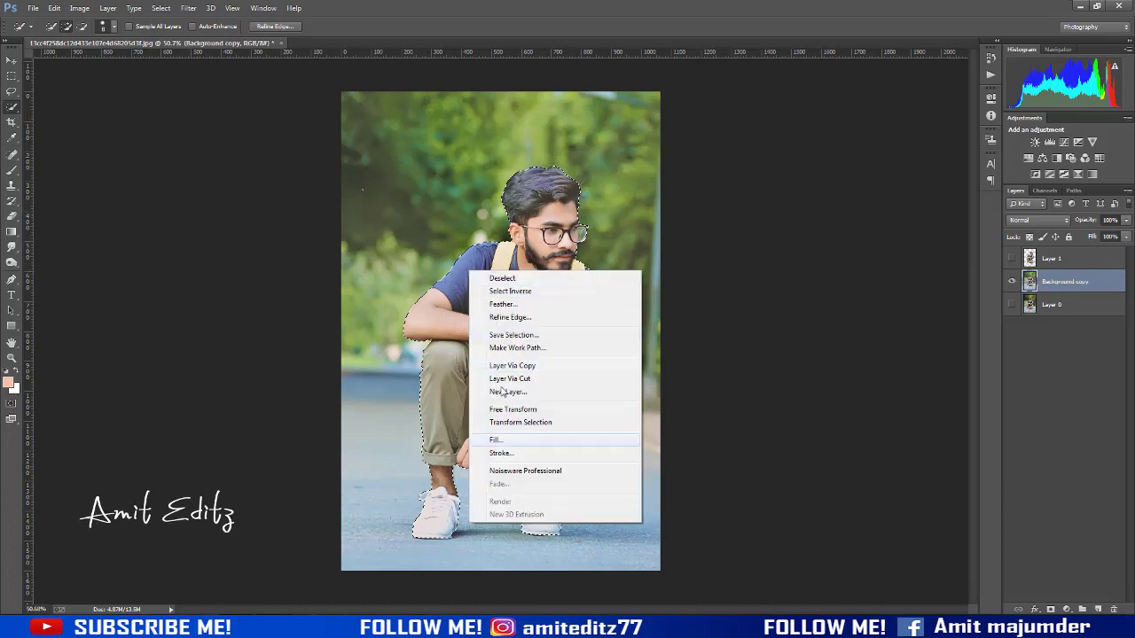
left_click(497, 440)
key("Return")
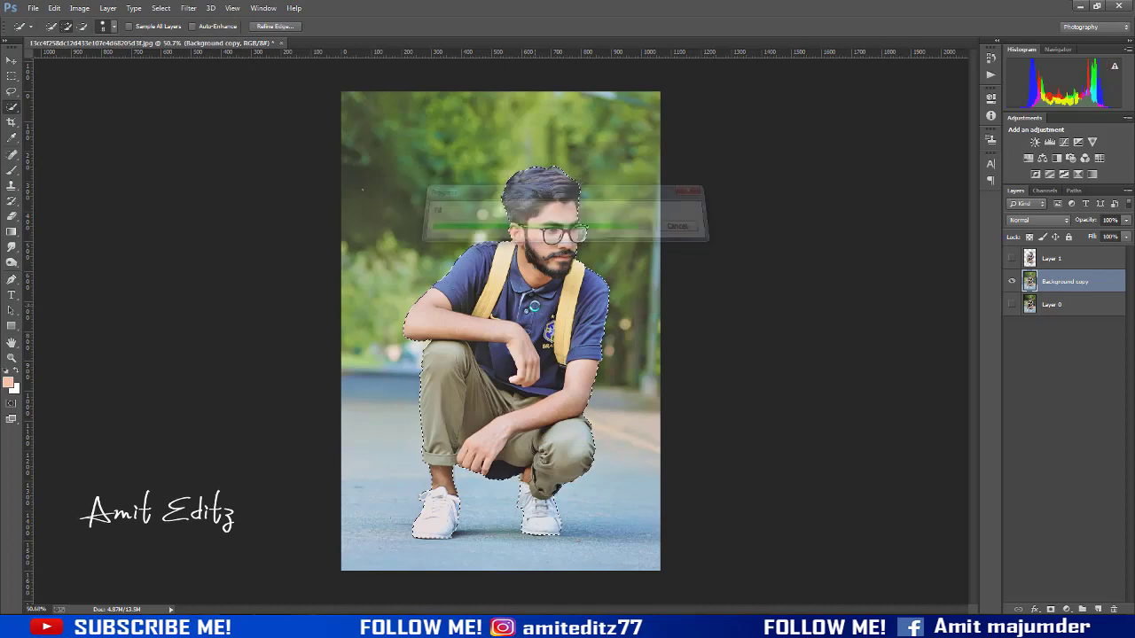
key("ctrl+d")
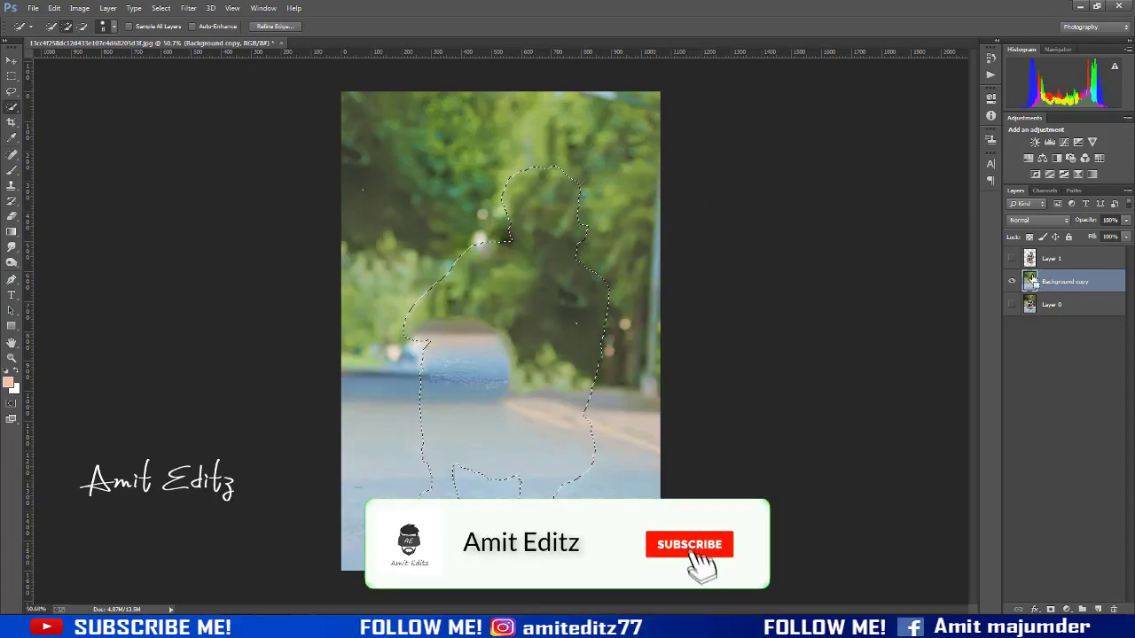
left_click(11, 59)
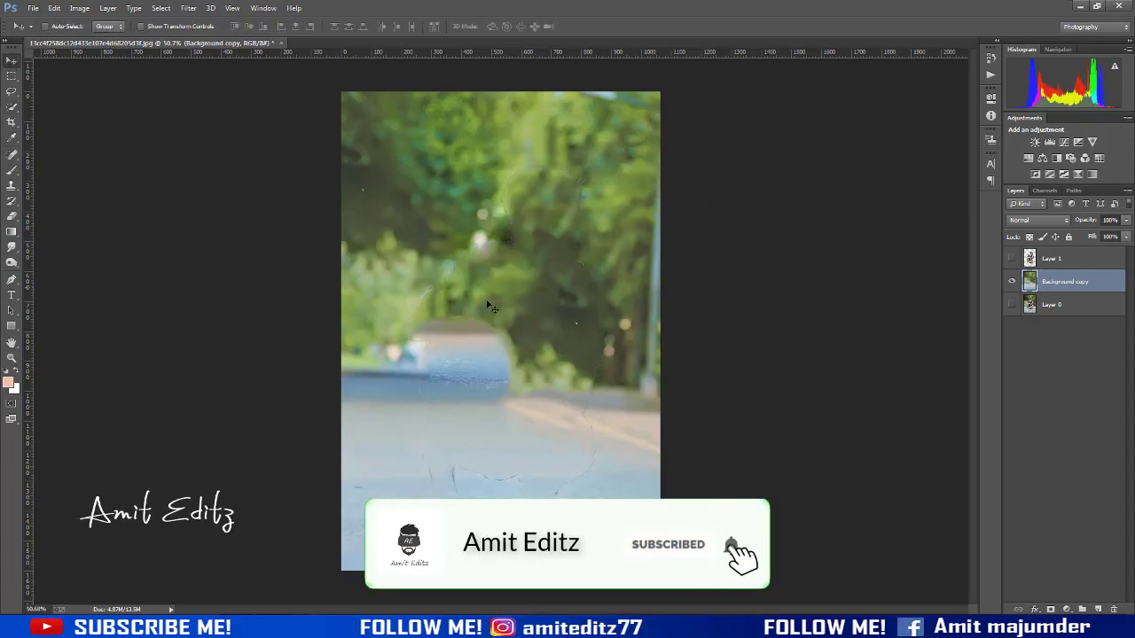
scroll(523, 299, "down", 2)
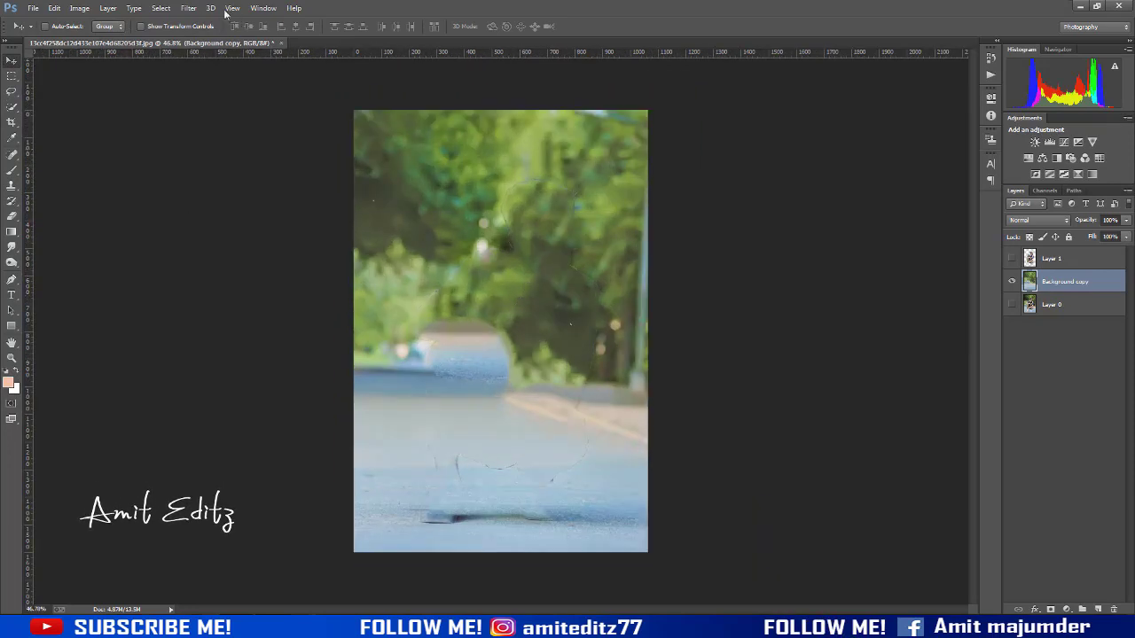
- Start a Tilt-Shift blur with its focus pin and fade lines on the road
left_click(188, 8)
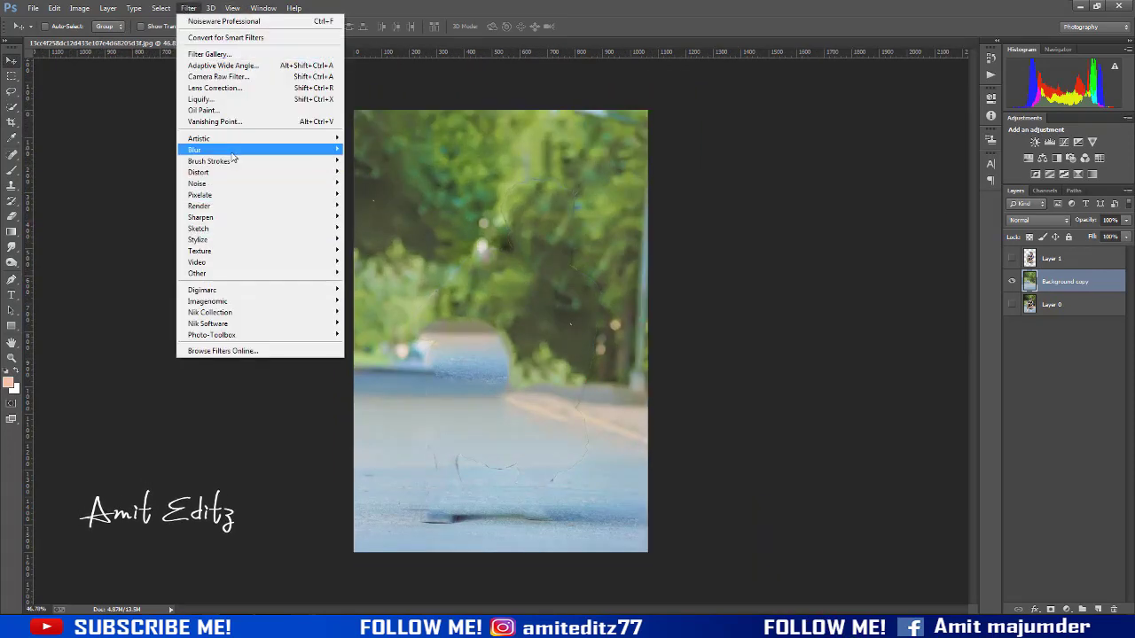
left_click(381, 171)
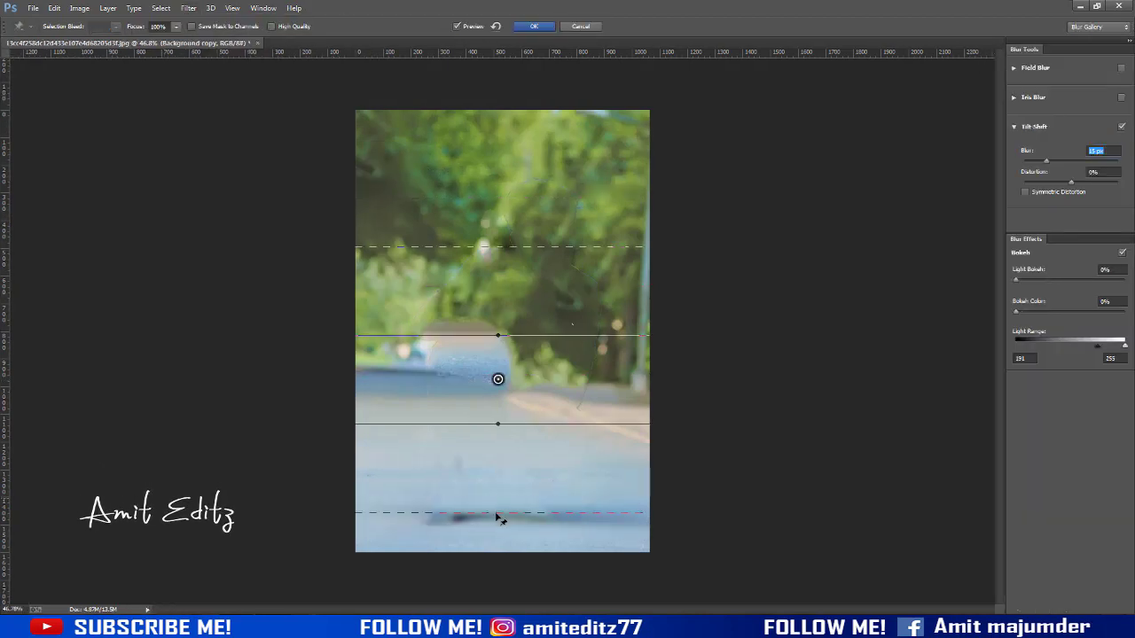
left_click(495, 512)
left_click_drag(496, 529, 500, 516)
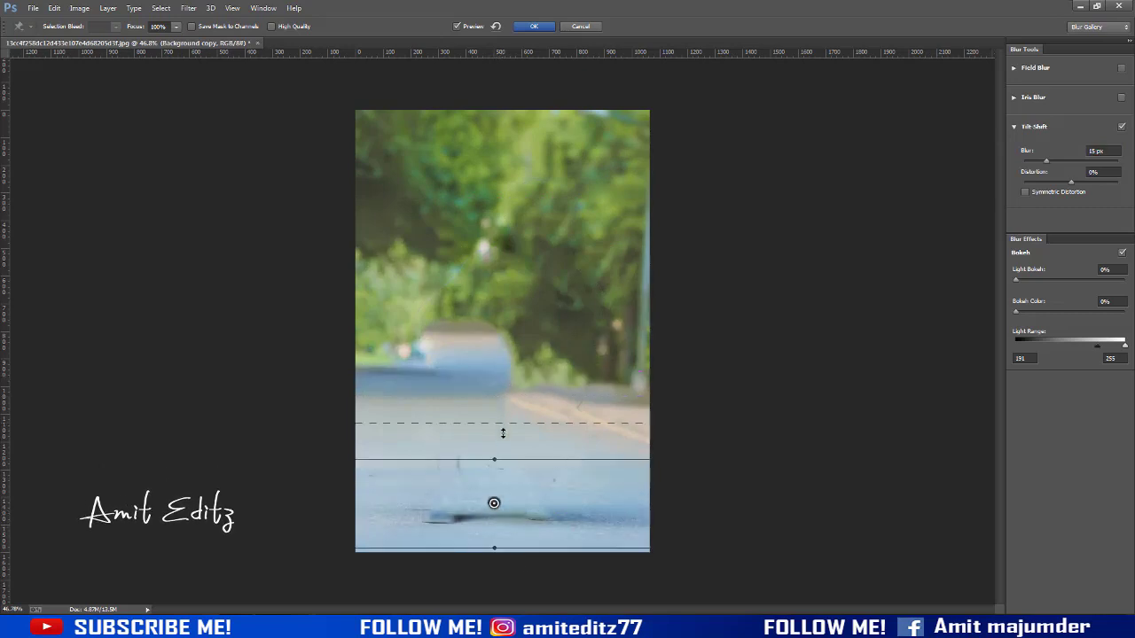
left_click_drag(503, 425, 503, 433)
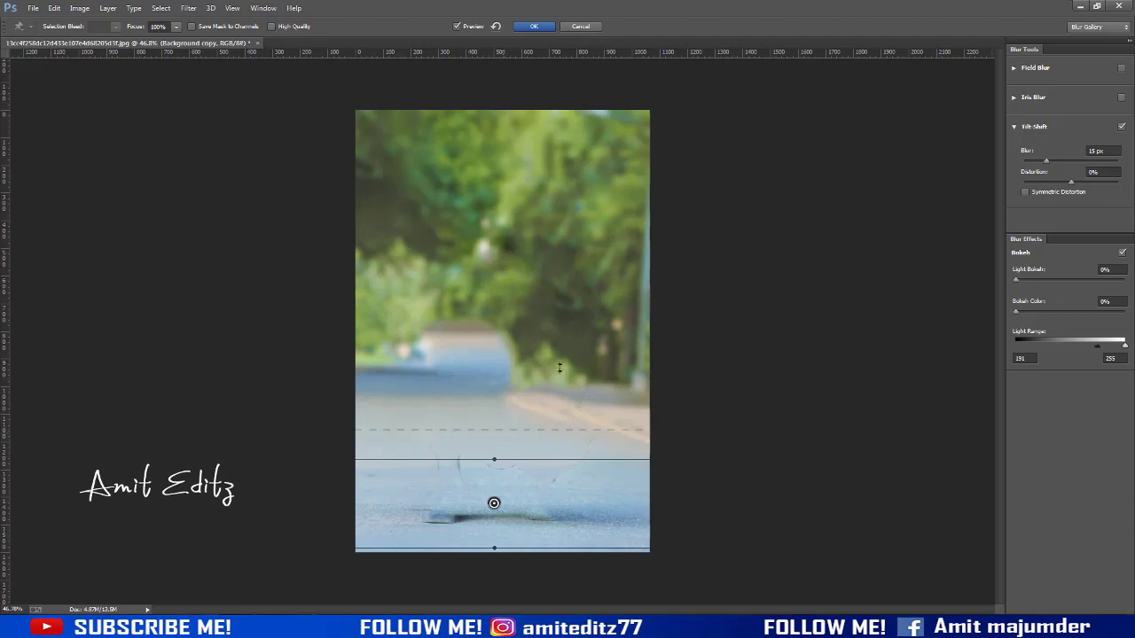
- Set the blur to about 30 px, Light Bokeh 40%, light range 178–255
left_click(1061, 161)
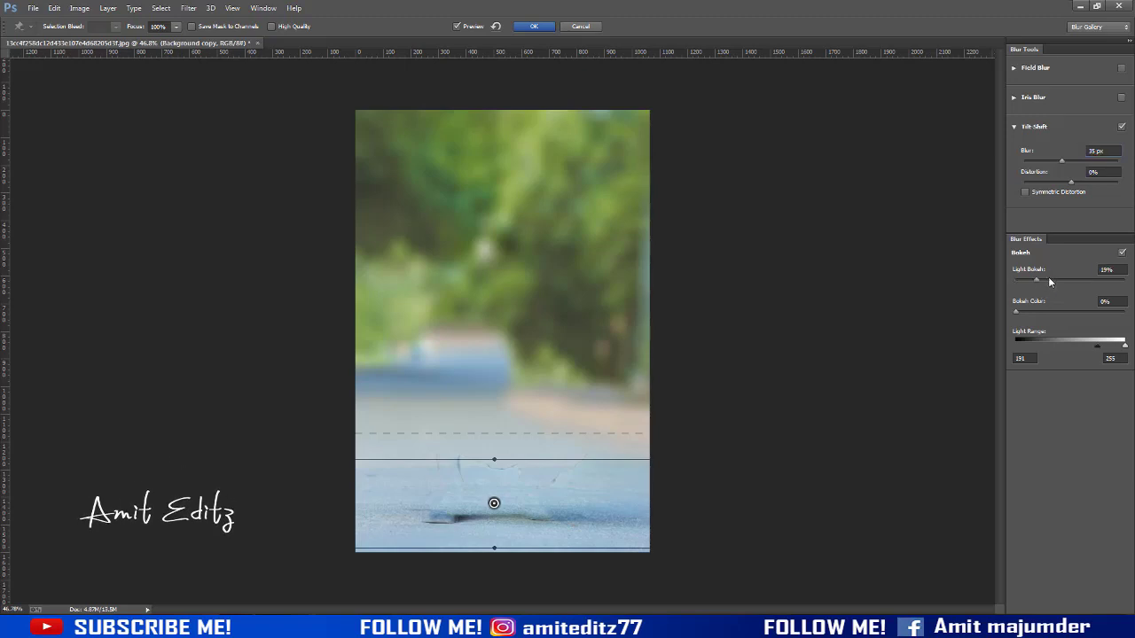
left_click(1049, 278)
left_click_drag(1050, 279, 1060, 280)
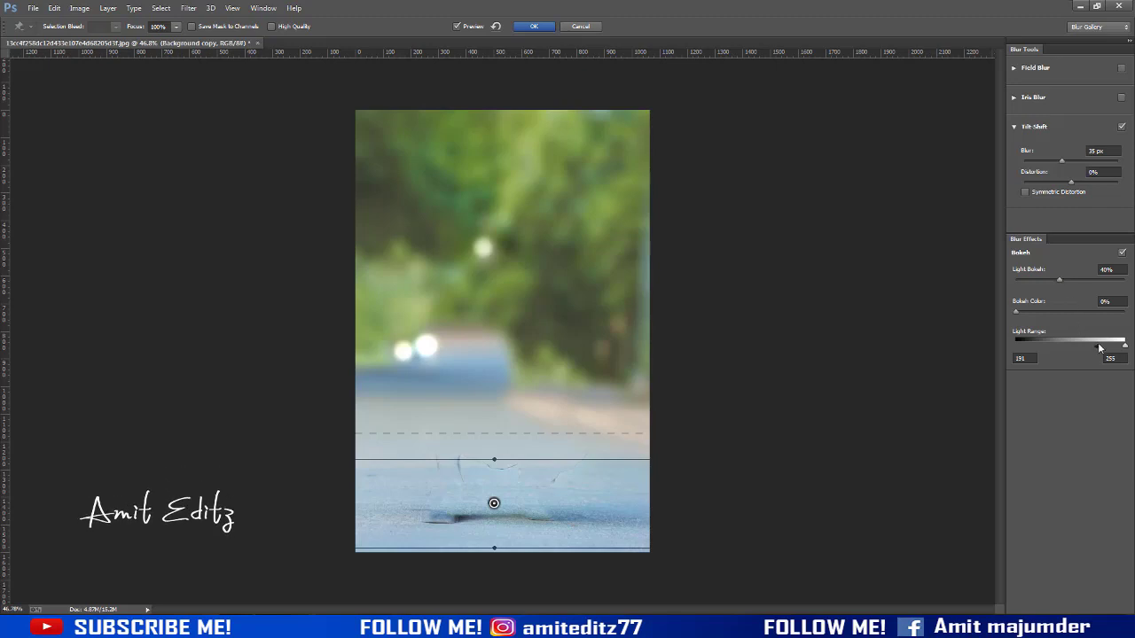
left_click_drag(1102, 346, 1105, 347)
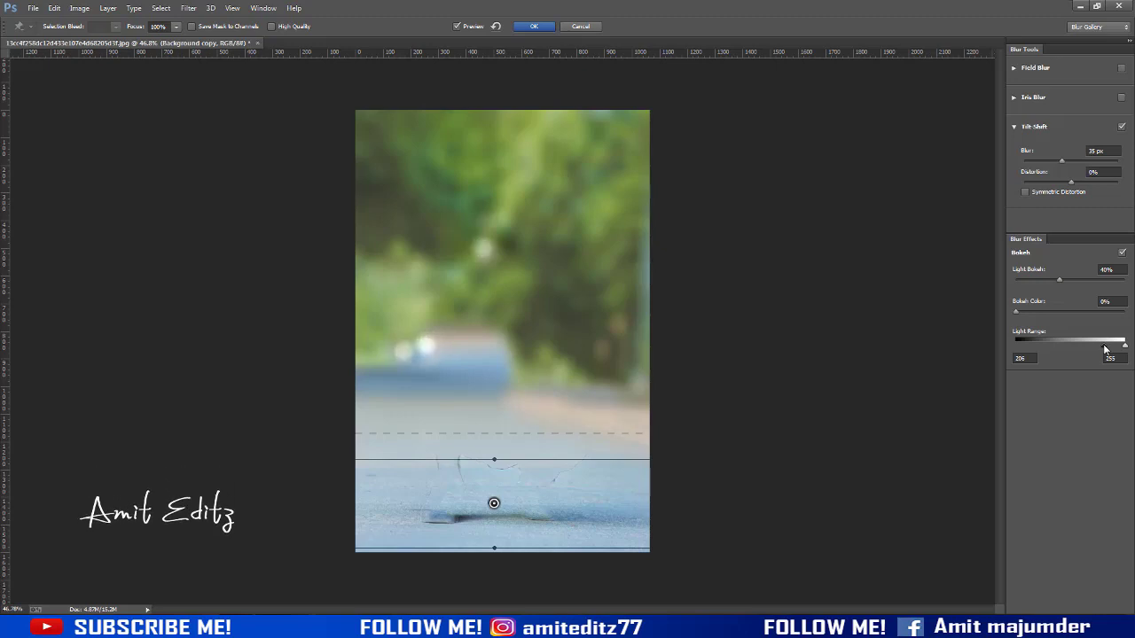
left_click_drag(1105, 347, 1097, 346)
left_click_drag(1092, 345, 1090, 346)
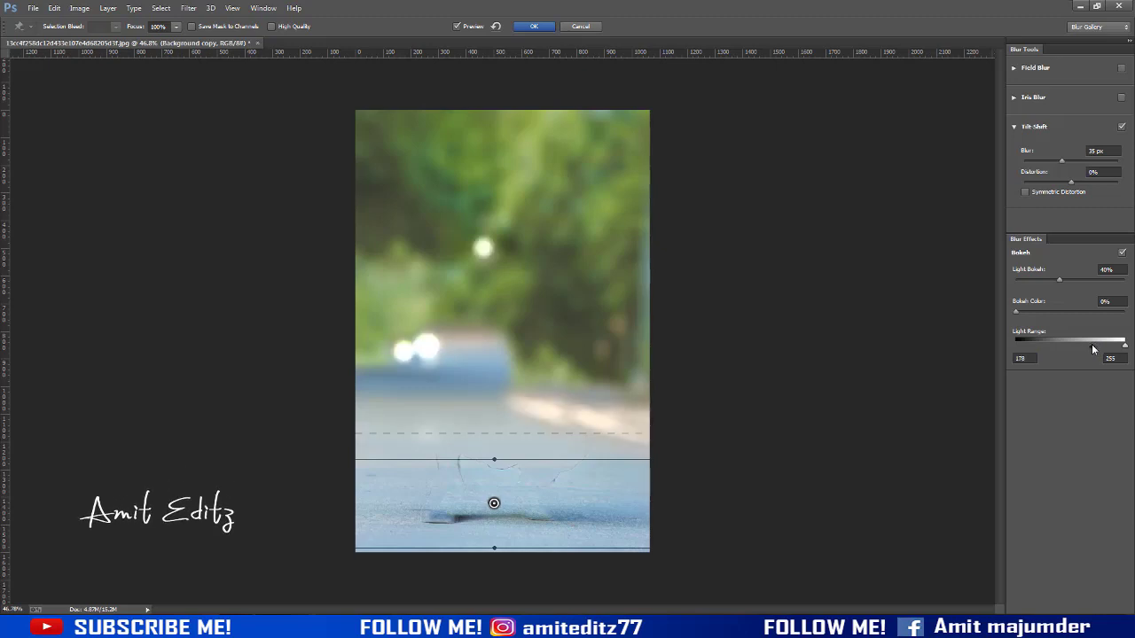
left_click(1068, 160)
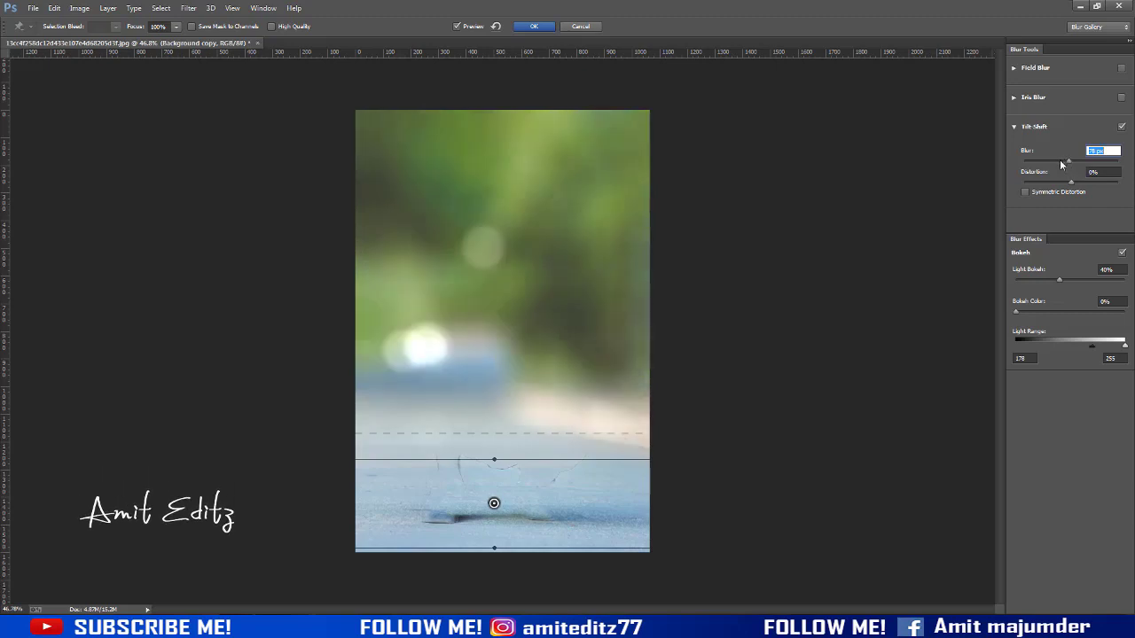
left_click(1061, 161)
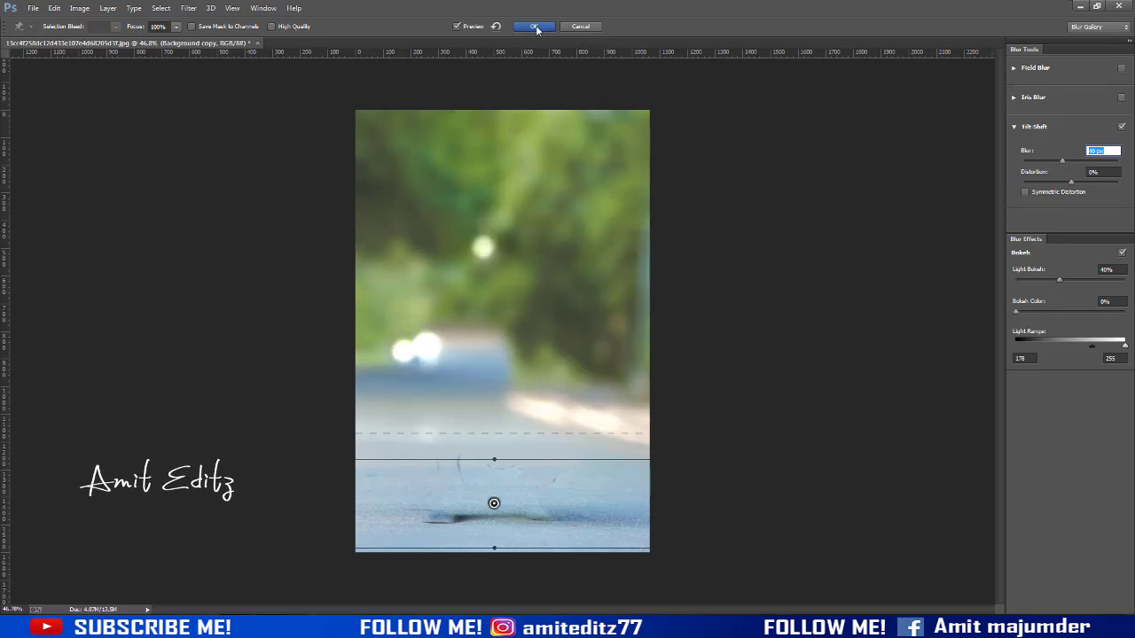
- Apply the Tilt-Shift blur, preview the man over it, then hide Layer 1
key("Return")
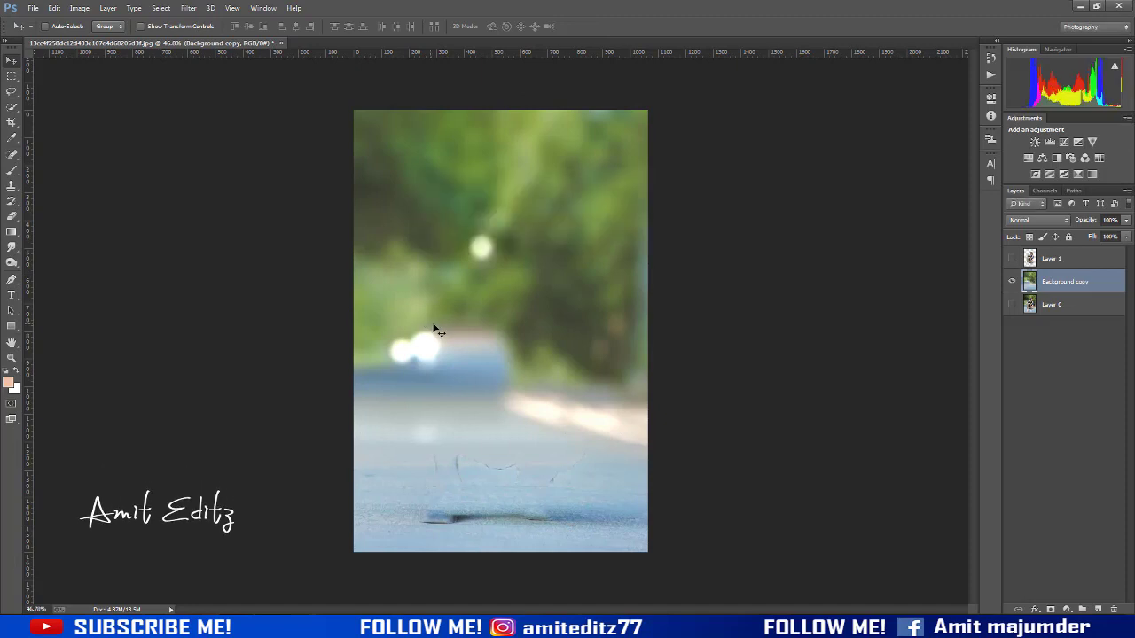
left_click(1011, 257)
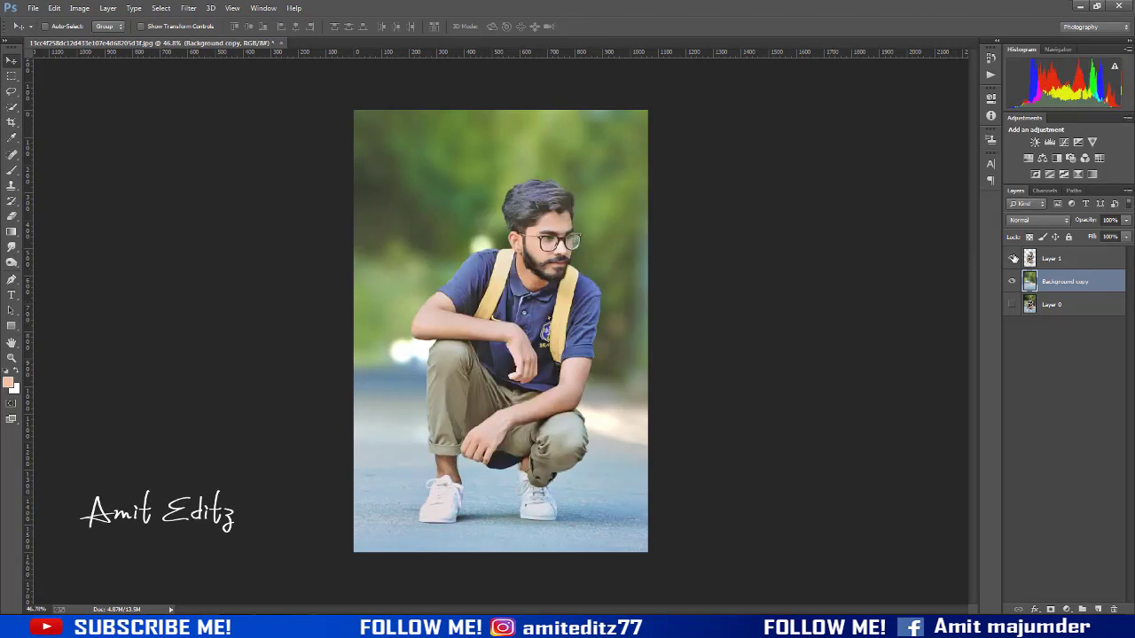
left_click(1012, 257)
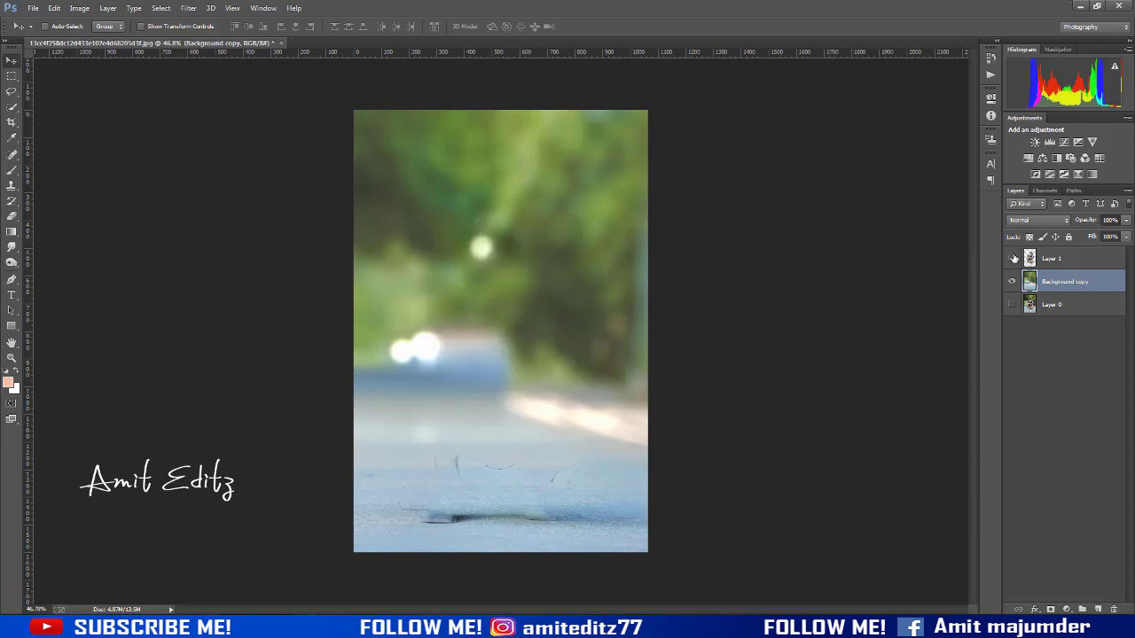
scroll(457, 286, "down", 1)
scroll(457, 286, "down", 3)
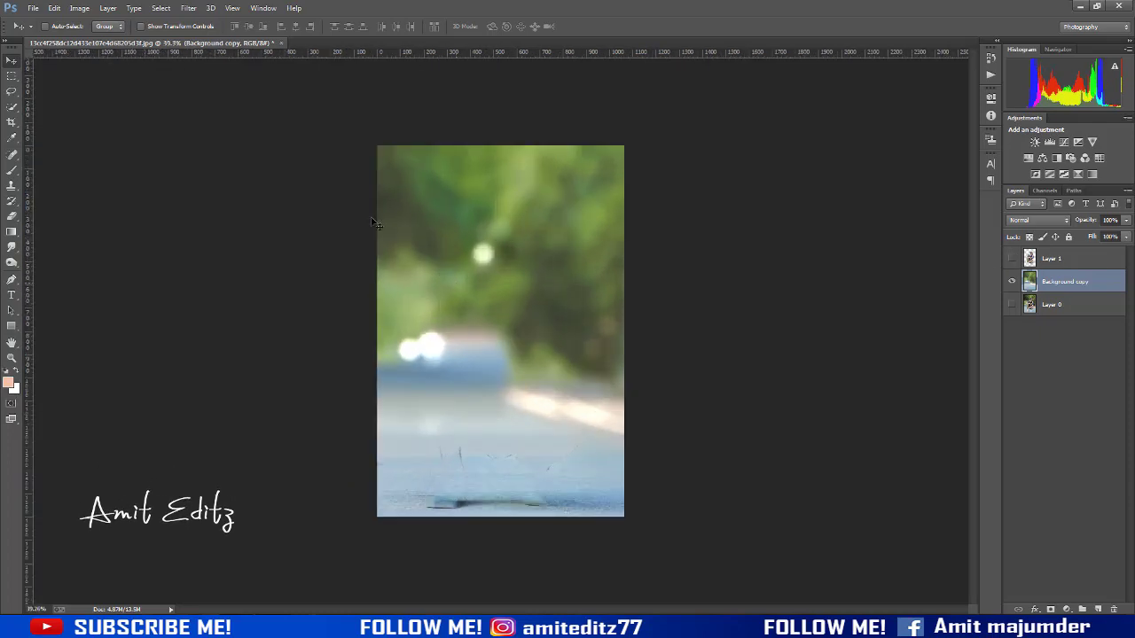
- Grade the background in Camera Raw: Contrast +14, Highlights -15, Shadows +13, Blacks +9
left_click(189, 9)
left_click(213, 78)
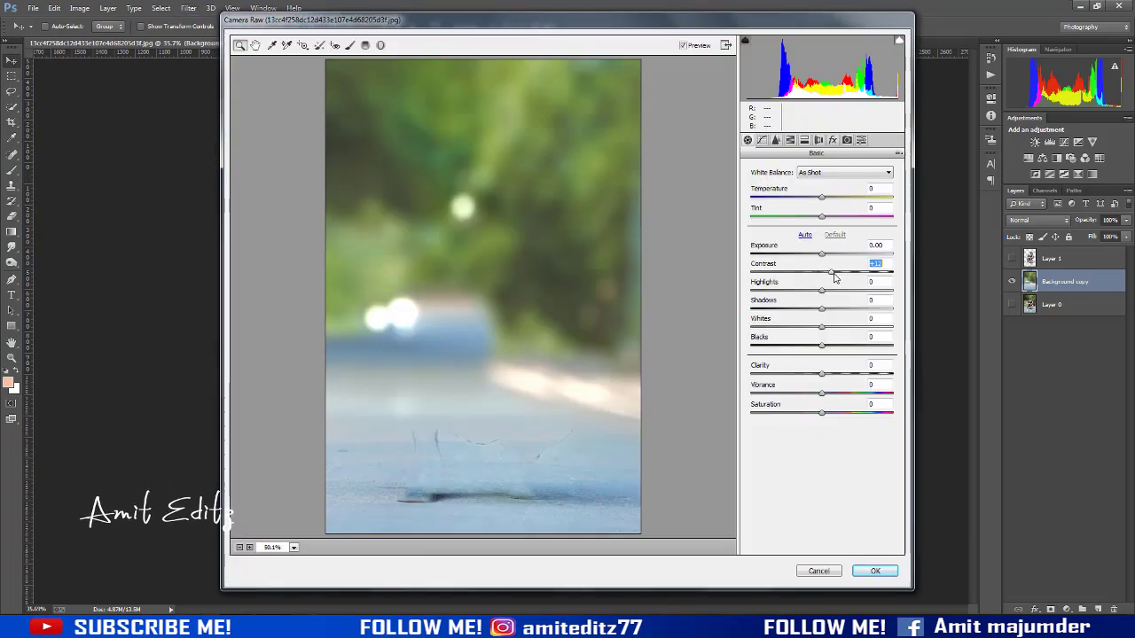
mouse_move(821, 291)
left_mouse_down()
mouse_move(810, 291)
mouse_move(831, 309)
mouse_move(825, 373)
left_mouse_up()
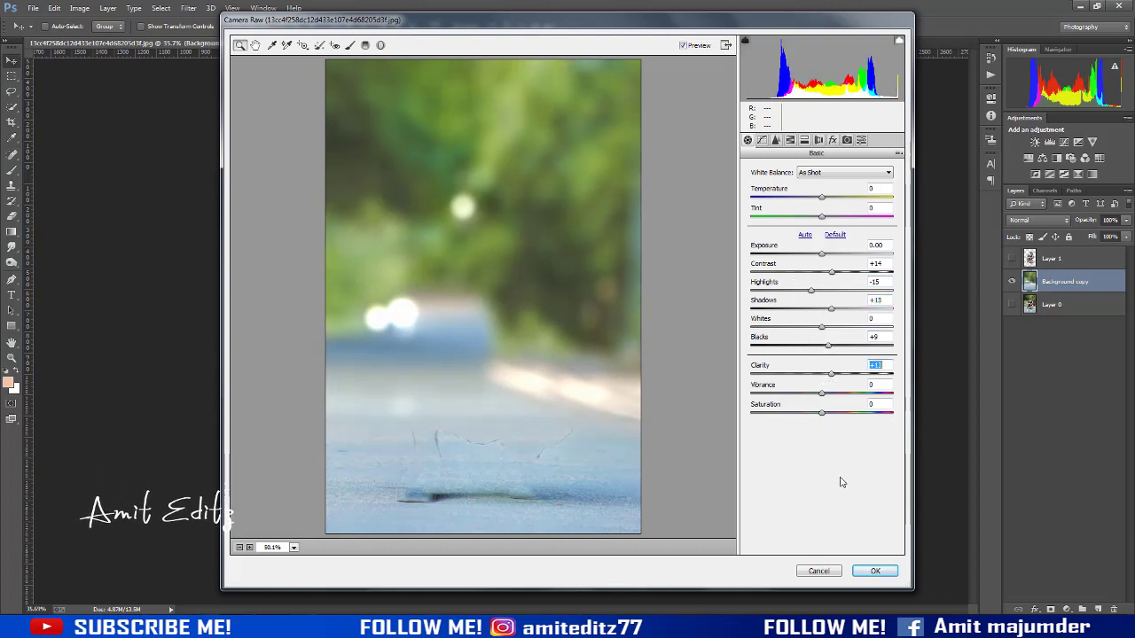
left_click(875, 572)
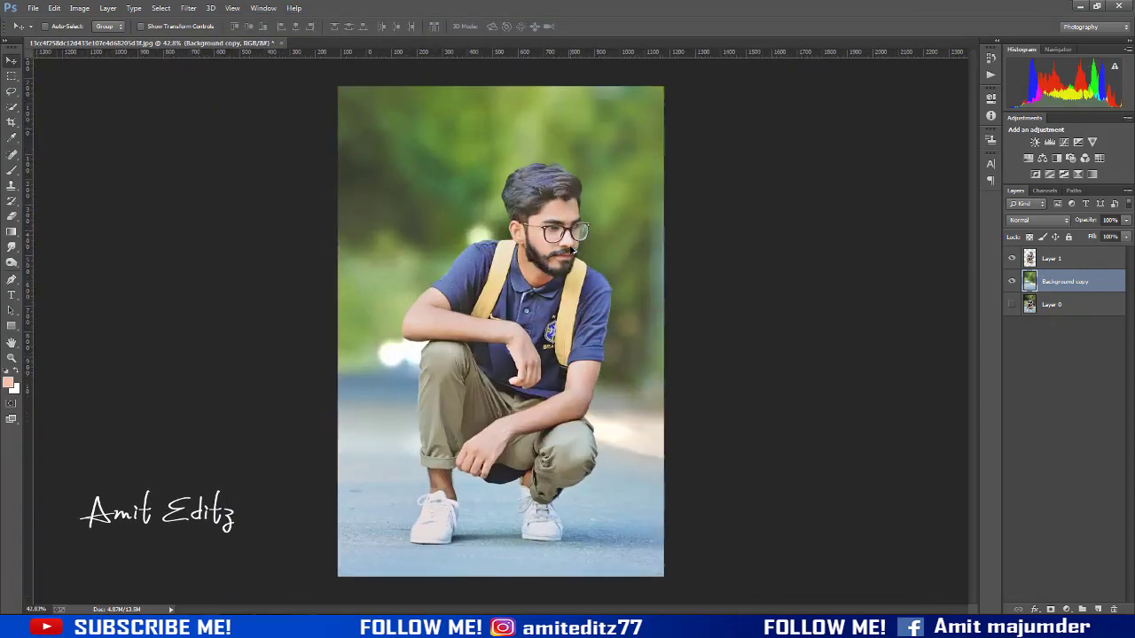
- Set up the Smudge tool with the 172 brush at 72% strength on Layer 1
scroll(572, 250, "up", 3)
scroll(572, 161, "up", 2)
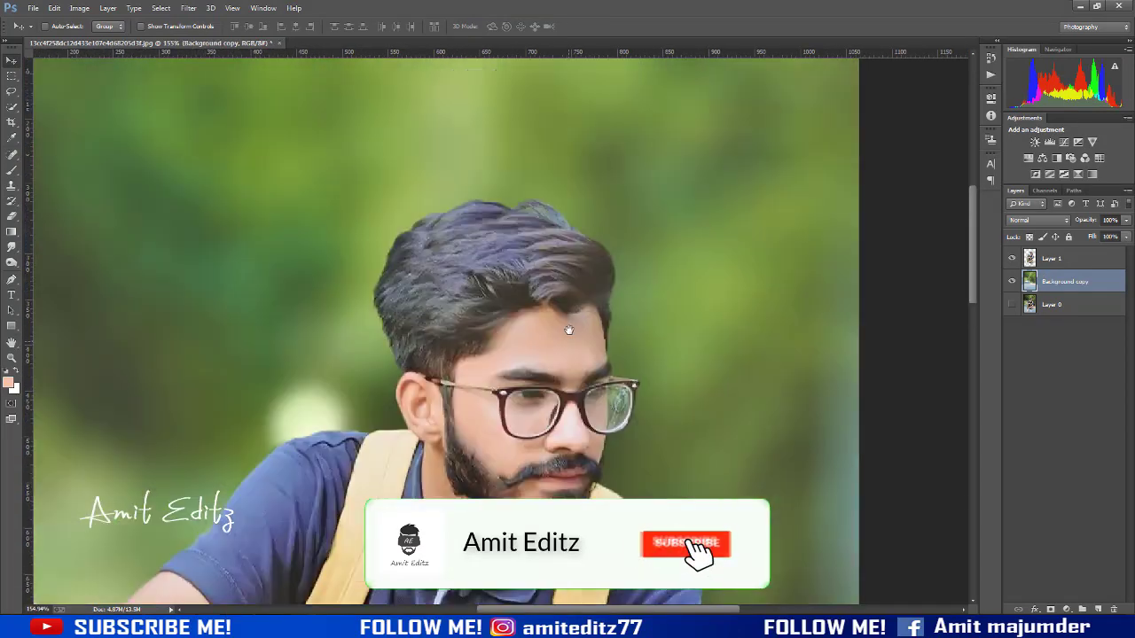
scroll(580, 286, "up", 2)
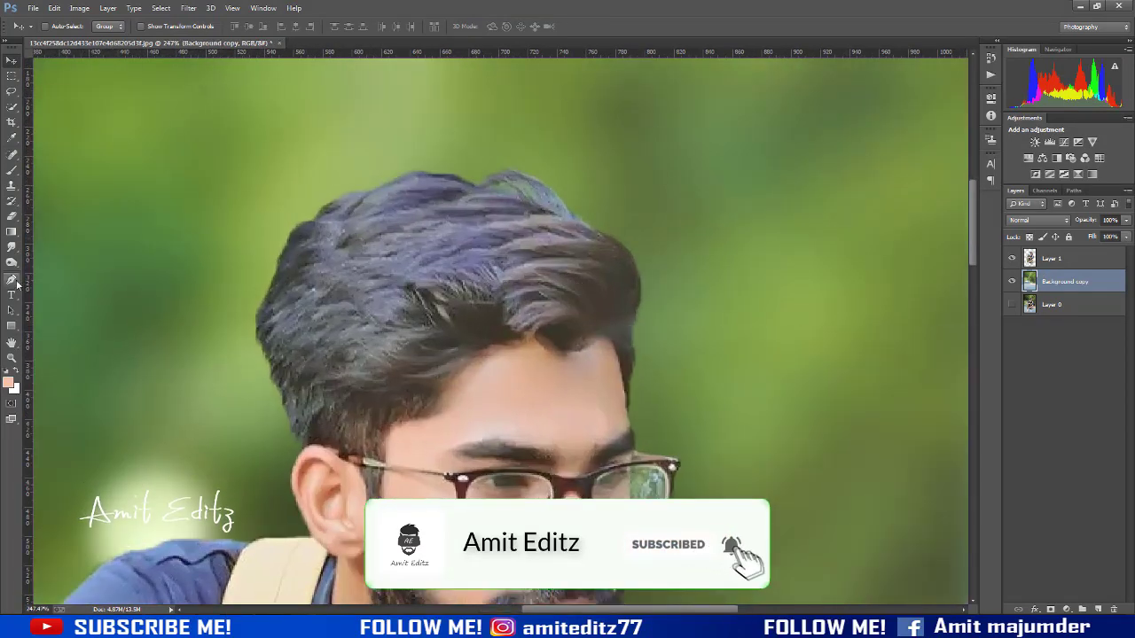
left_click(11, 246)
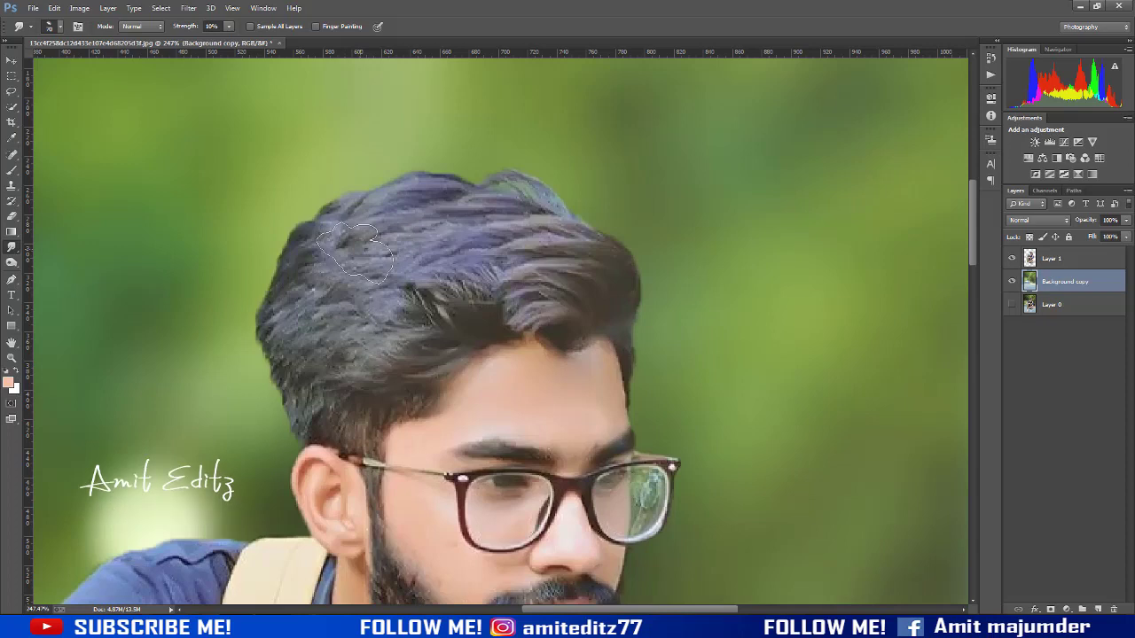
right_click(369, 328)
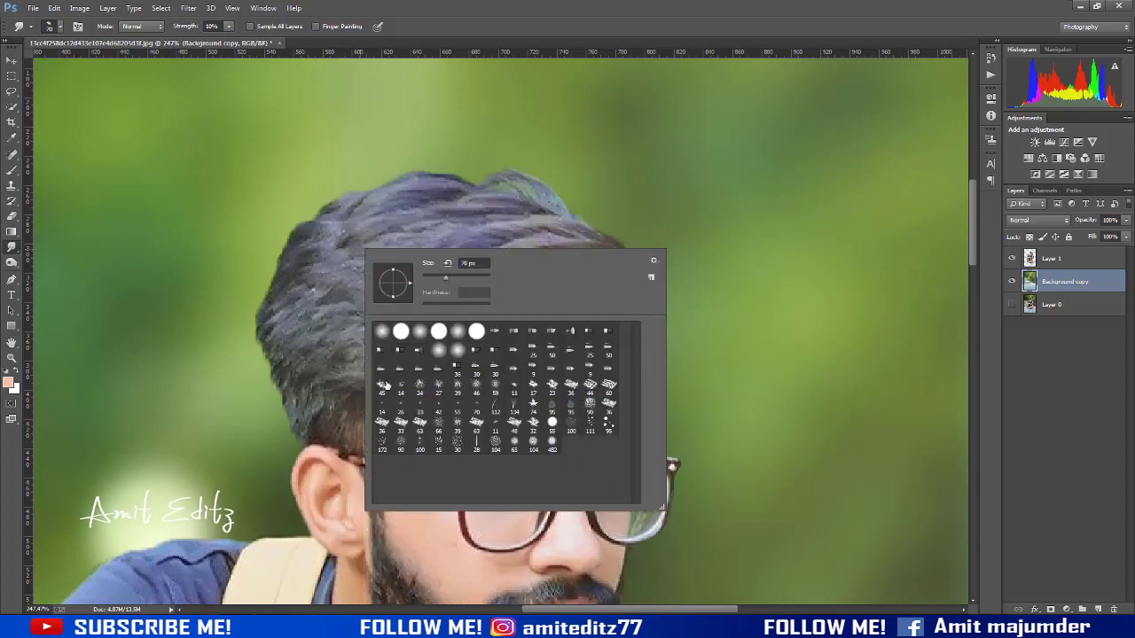
left_click(385, 442)
key("Return")
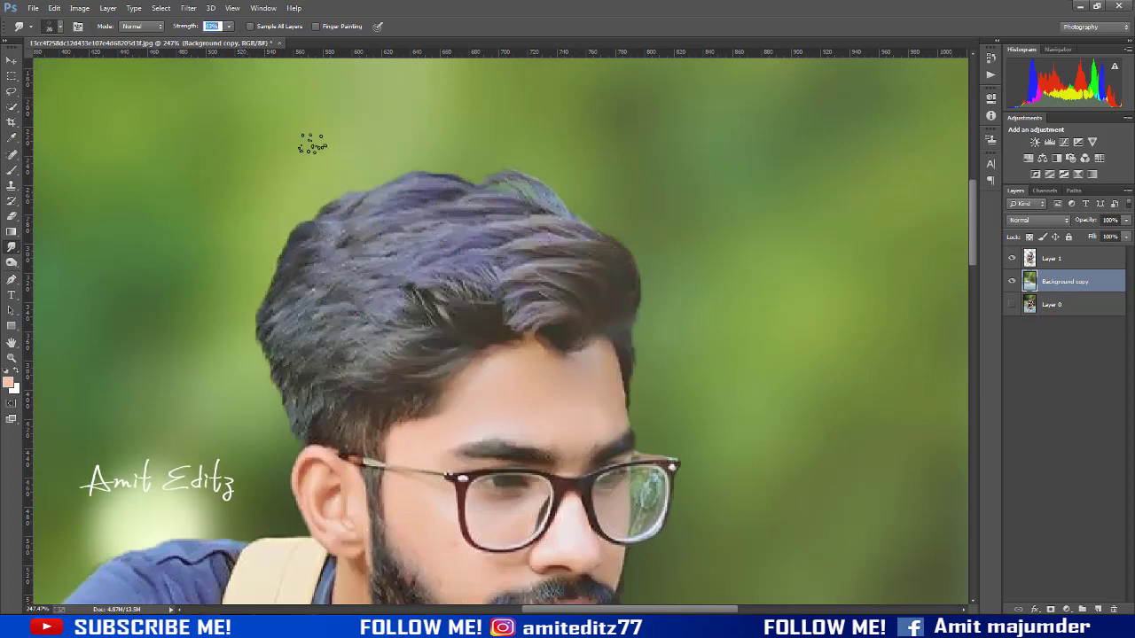
type("63")
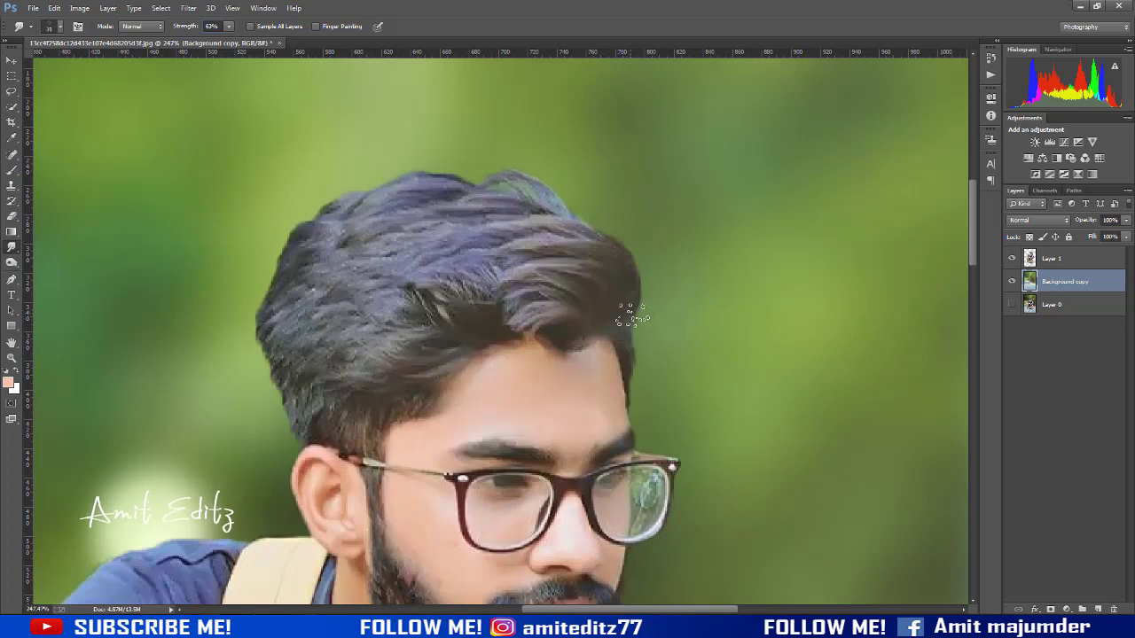
key("alt+bracketright")
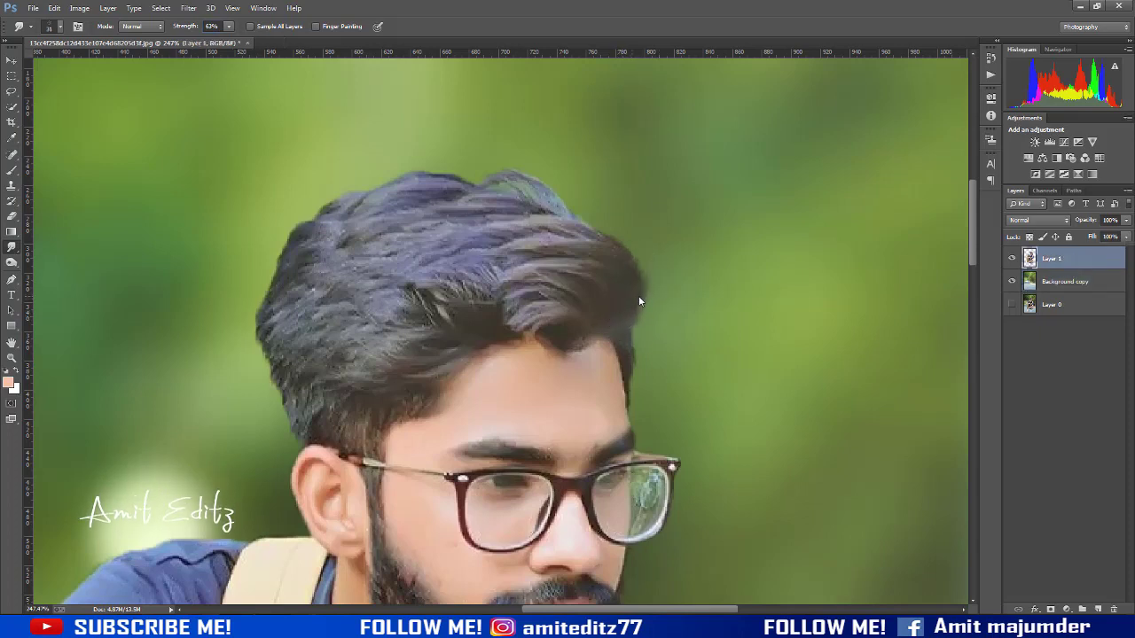
type("72")
key("Return")
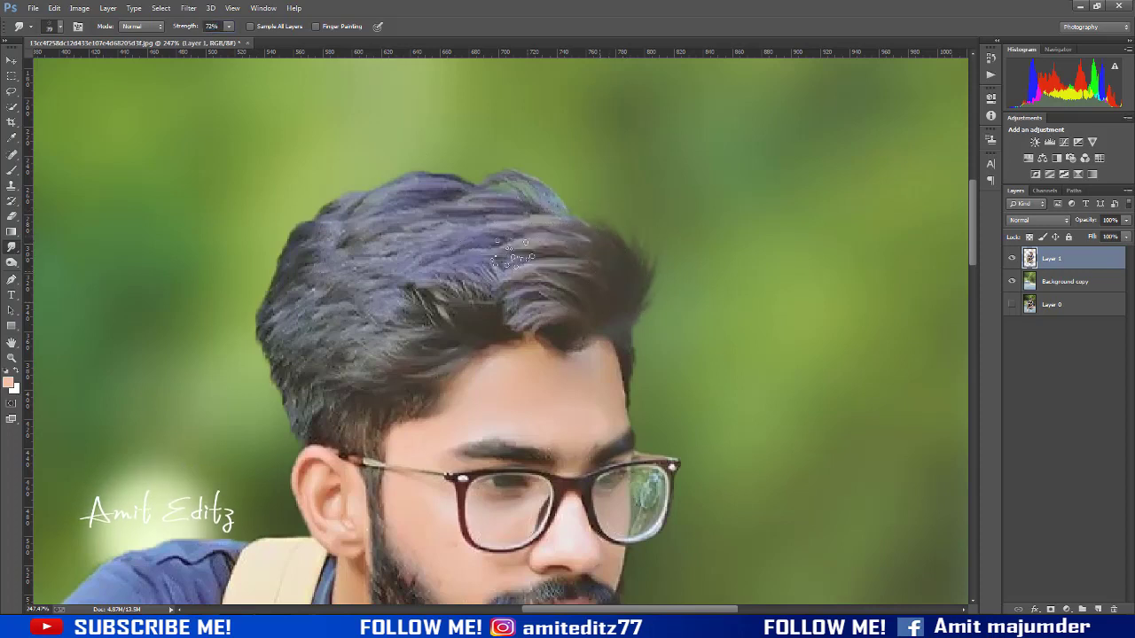
- Smudge the hair at the crown and down the left edge
left_click_drag(512, 253, 354, 377)
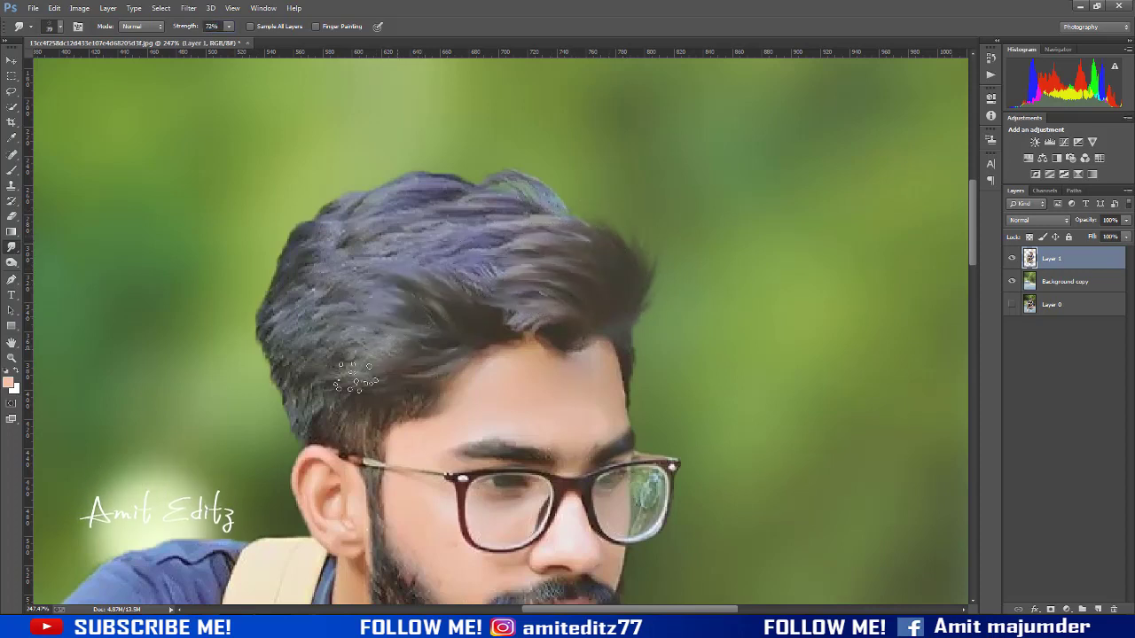
mouse_move(503, 271)
left_mouse_down()
mouse_move(540, 190)
mouse_move(590, 225)
left_mouse_up()
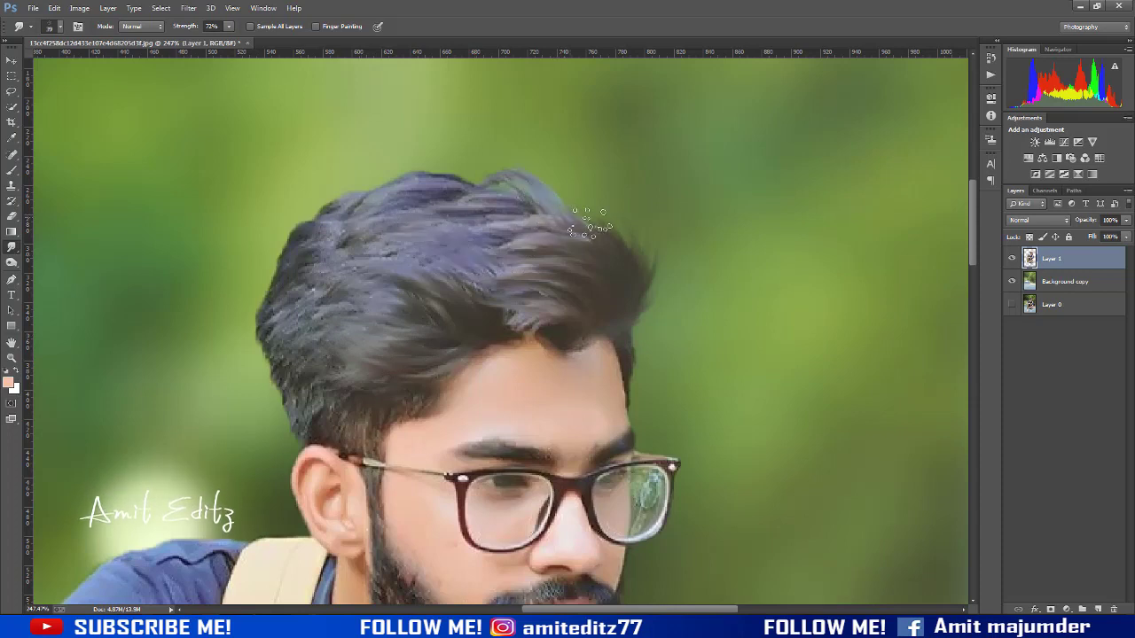
left_click_drag(442, 186, 484, 206)
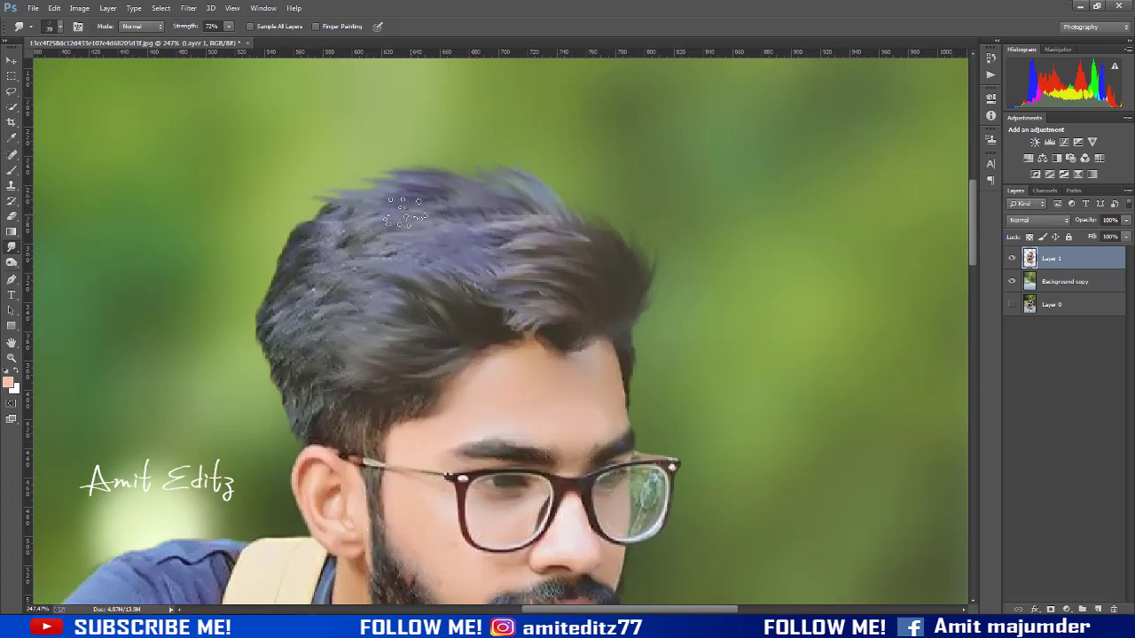
mouse_move(397, 193)
left_mouse_down()
mouse_move(271, 233)
mouse_move(262, 333)
left_mouse_up()
left_click_drag(355, 275, 311, 284)
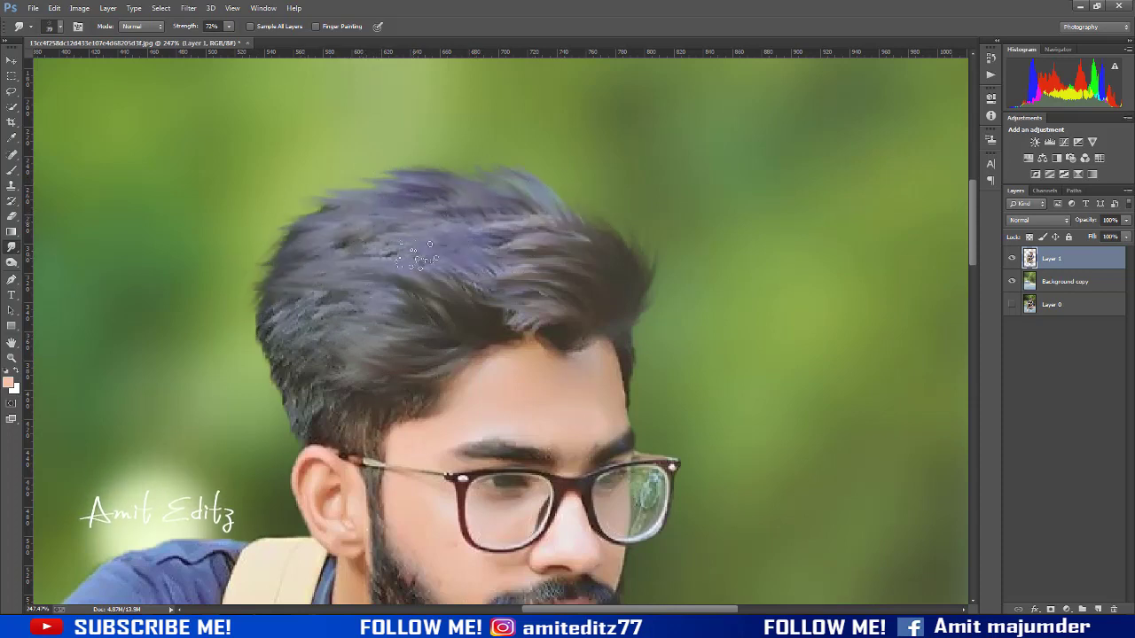
mouse_move(381, 250)
left_mouse_down()
mouse_move(297, 235)
mouse_move(257, 341)
mouse_move(323, 346)
left_mouse_up()
scroll(322, 346, "down", 2)
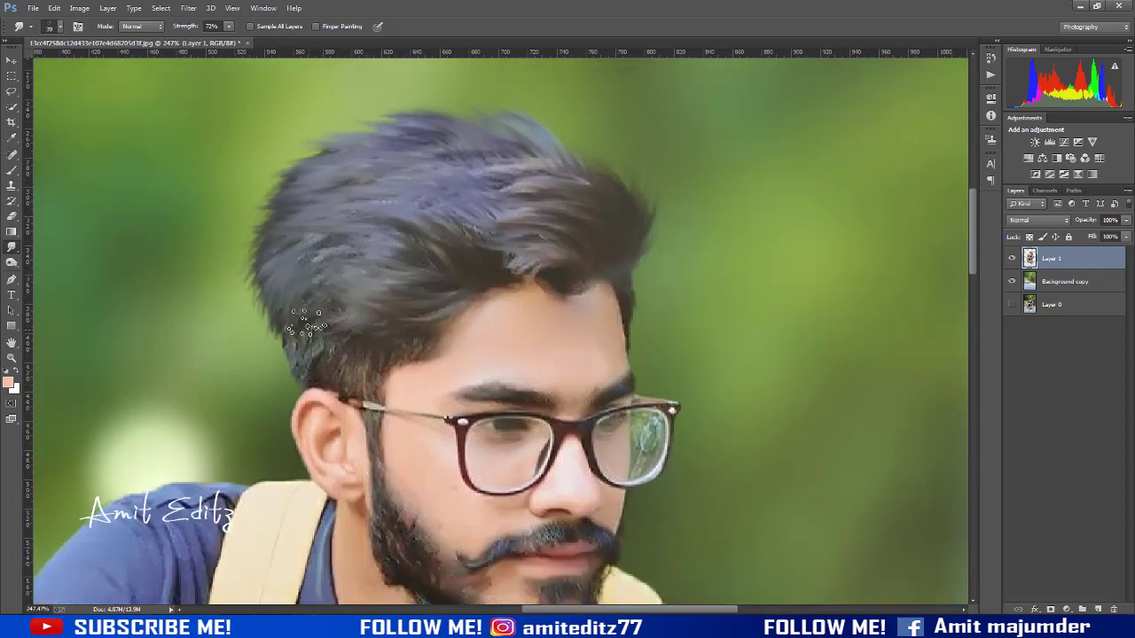
left_click_drag(282, 172, 244, 232)
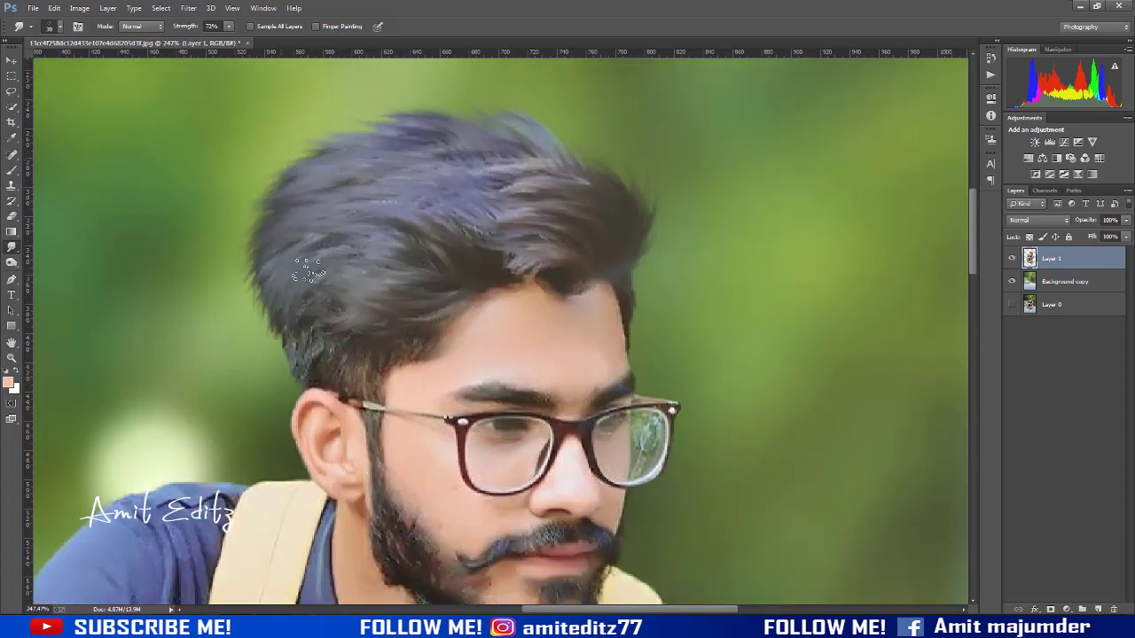
- Smudge along the top edge of the hair and check the whole photo
key("ctrl+0")
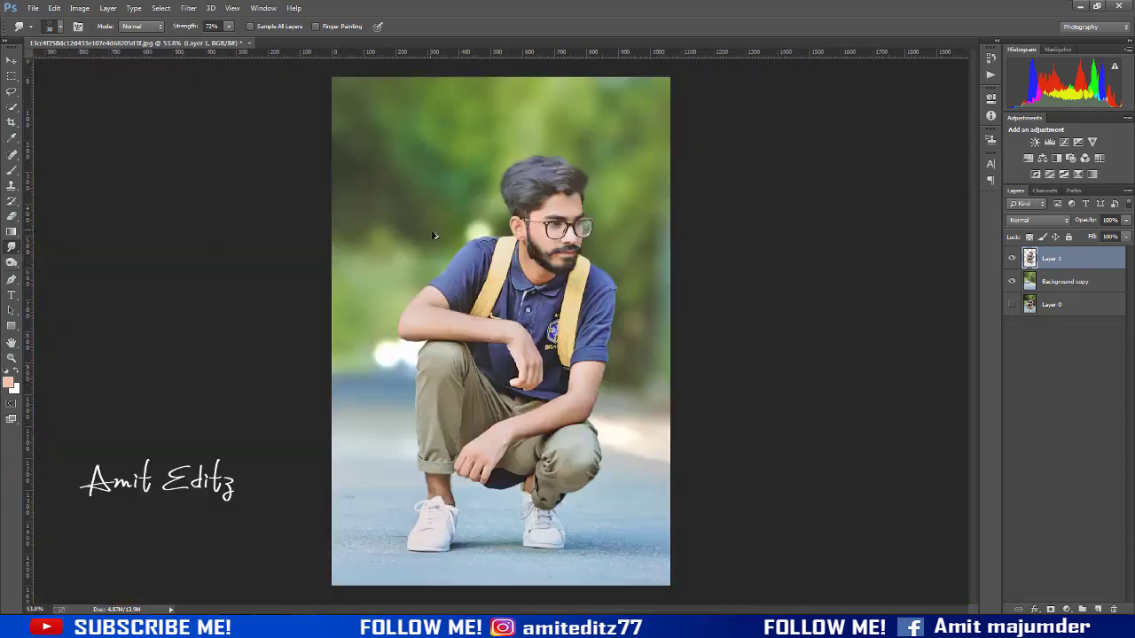
scroll(532, 248, "up", 2)
scroll(541, 240, "up", 2)
scroll(550, 234, "up", 5)
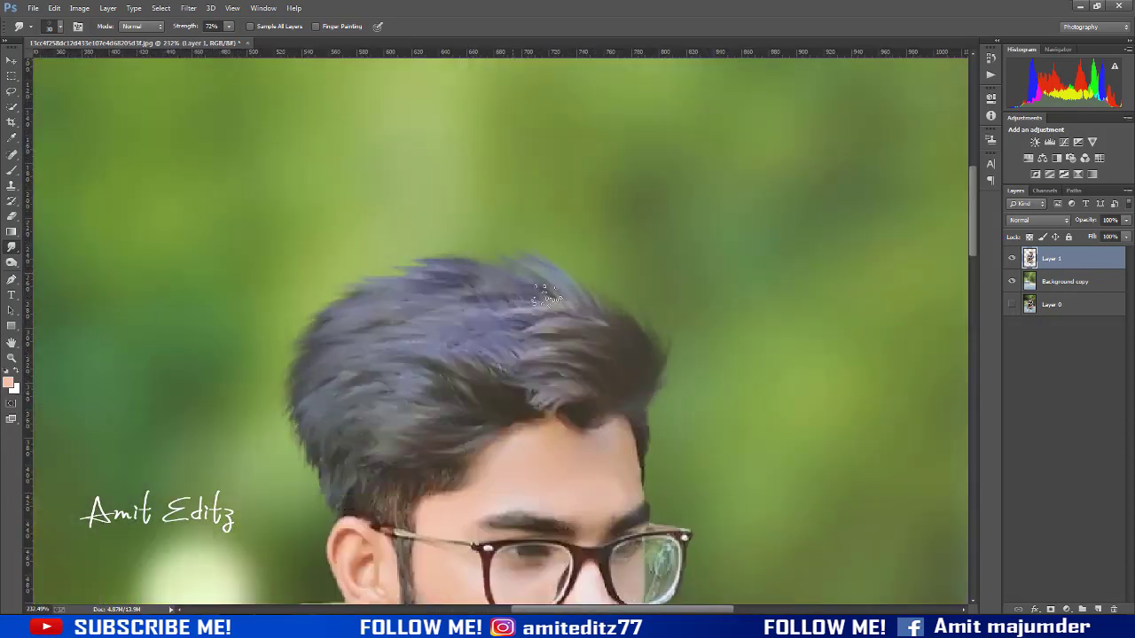
left_click_drag(546, 295, 457, 268)
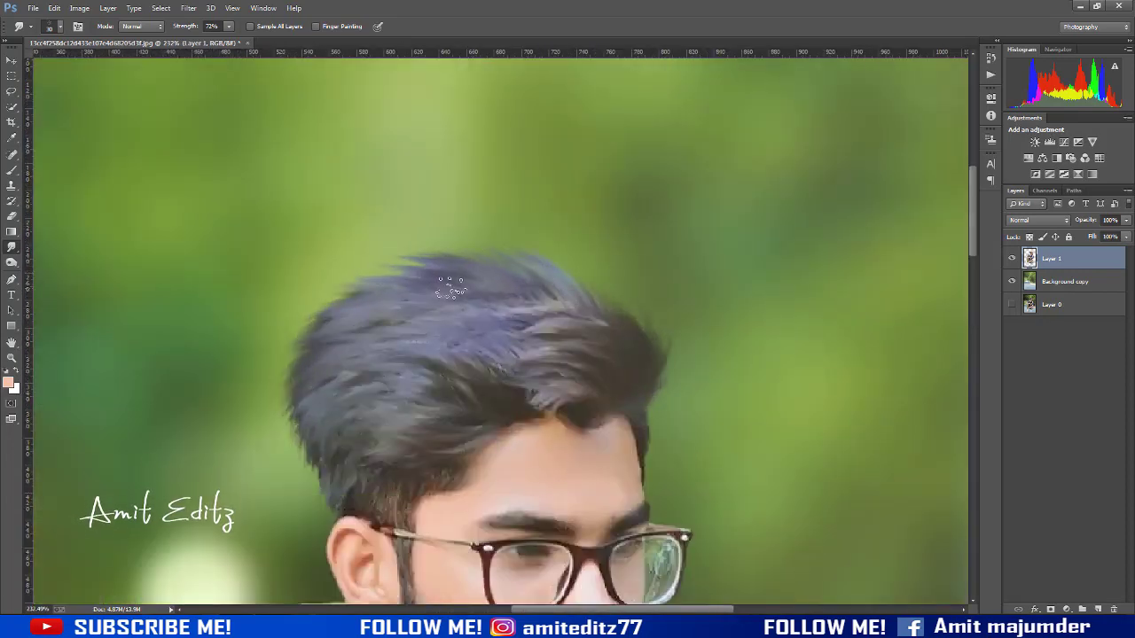
key("ctrl+0")
scroll(521, 346, "up", 5)
scroll(567, 213, "up", 3)
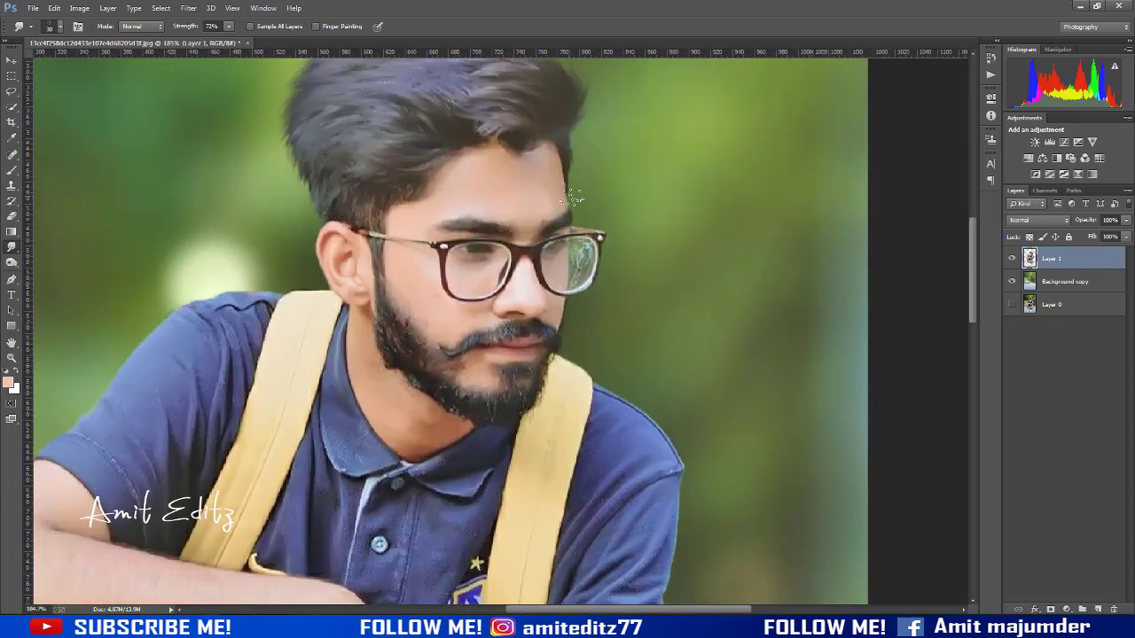
scroll(573, 194, "up", 1)
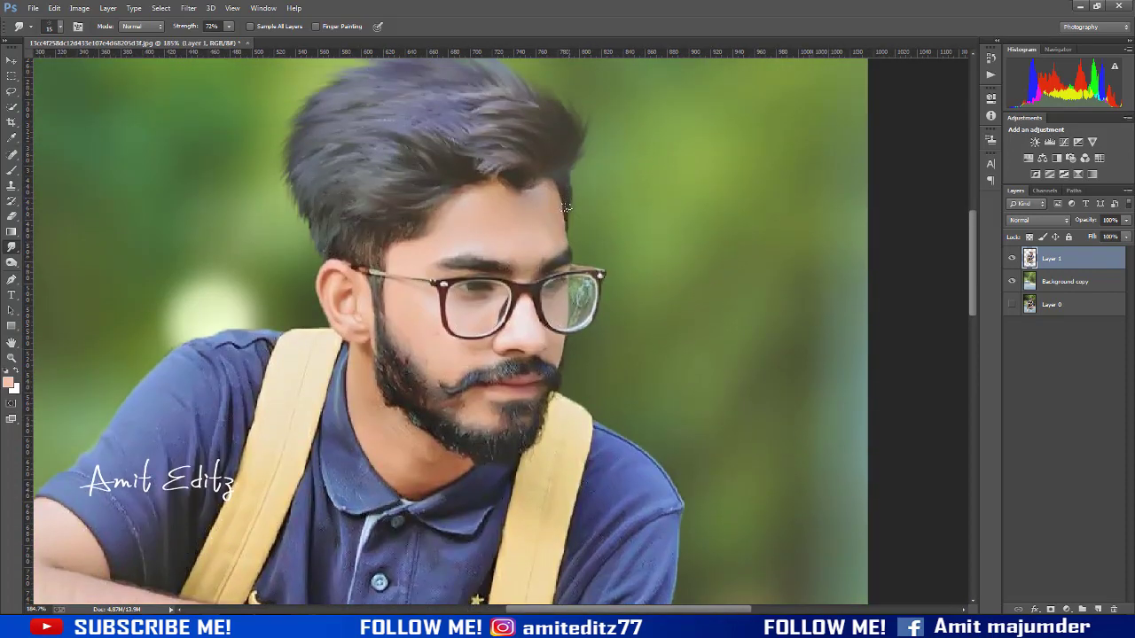
scroll(590, 212, "down", 5)
scroll(576, 226, "down", 3)
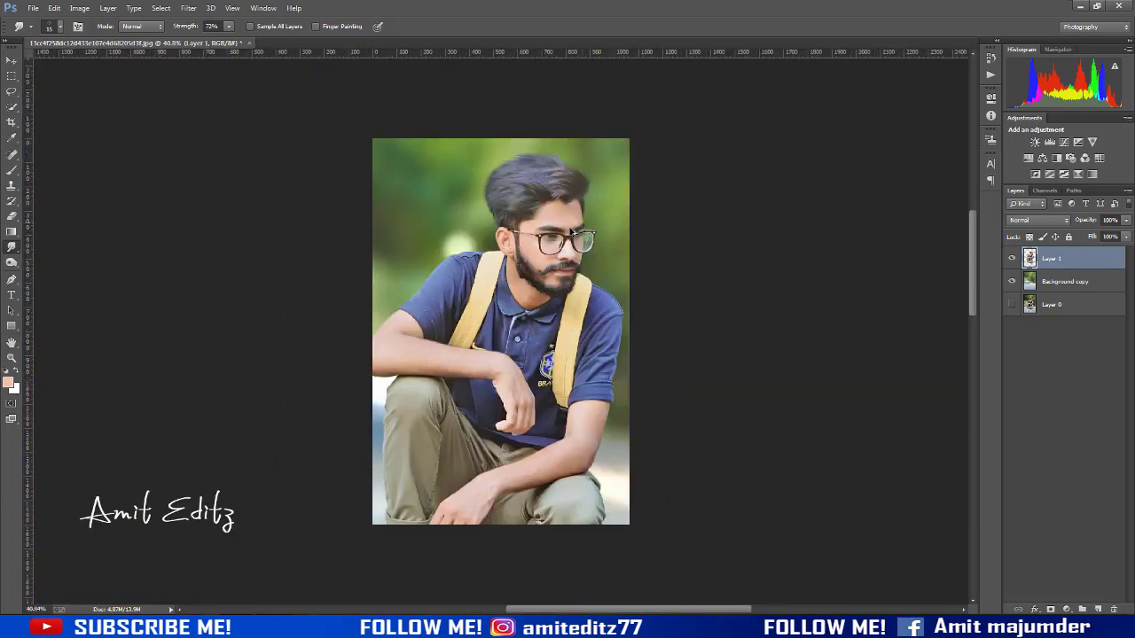
scroll(568, 240, "up", 3)
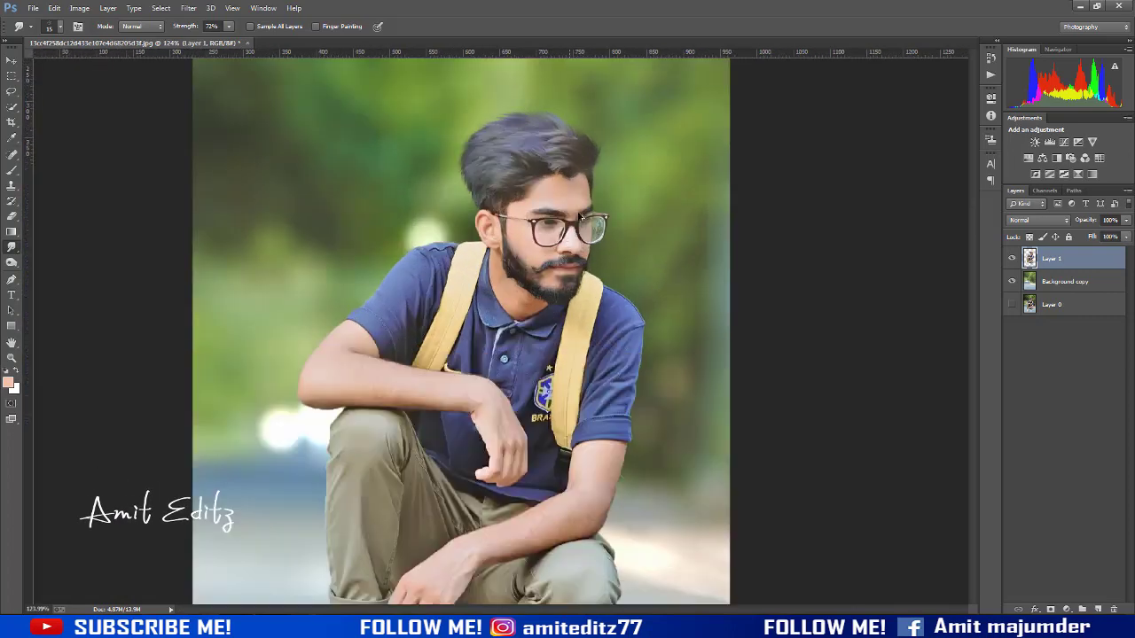
scroll(506, 288, "up", 2)
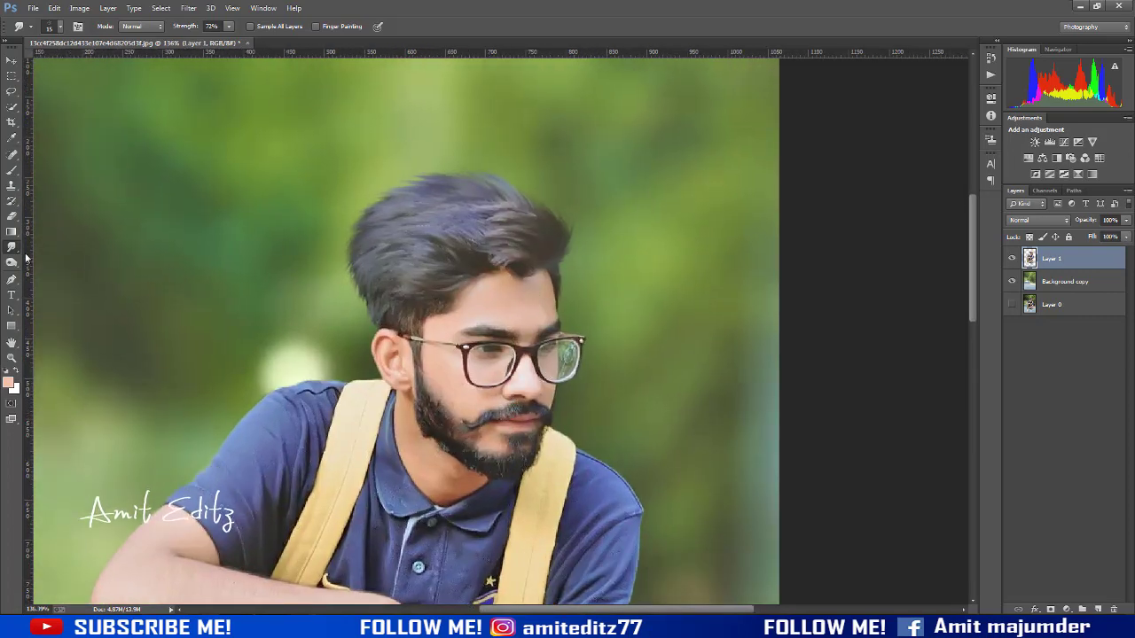
- Switch to a 114 px soft brush and smudge the arm and leg edges at 51%
right_click(367, 251)
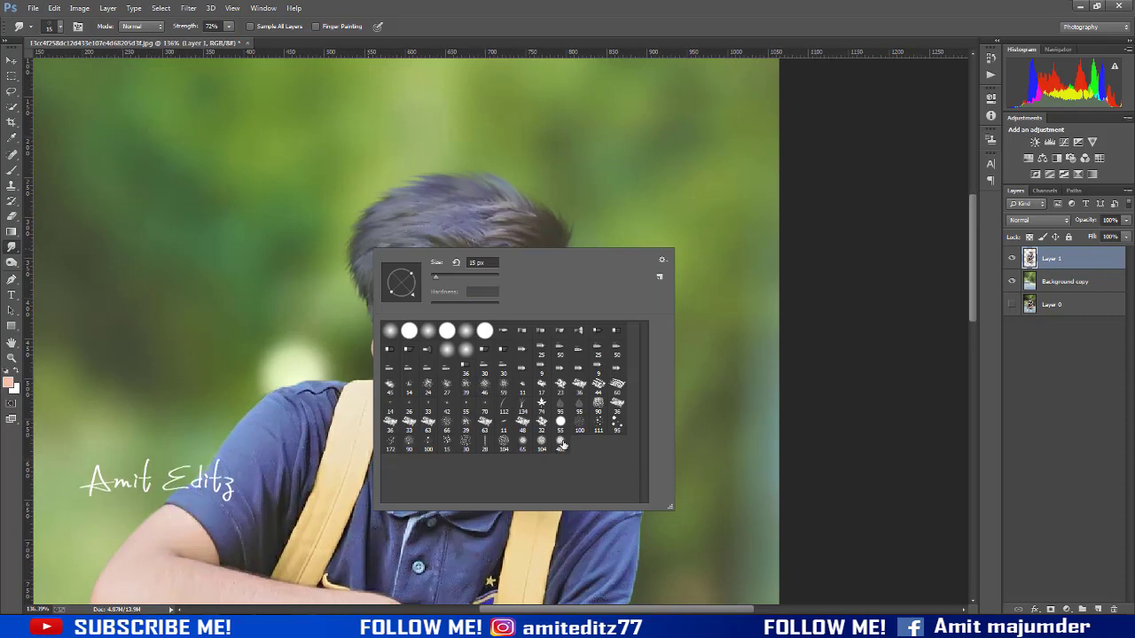
left_click(560, 449)
left_click_drag(269, 219, 95, 206)
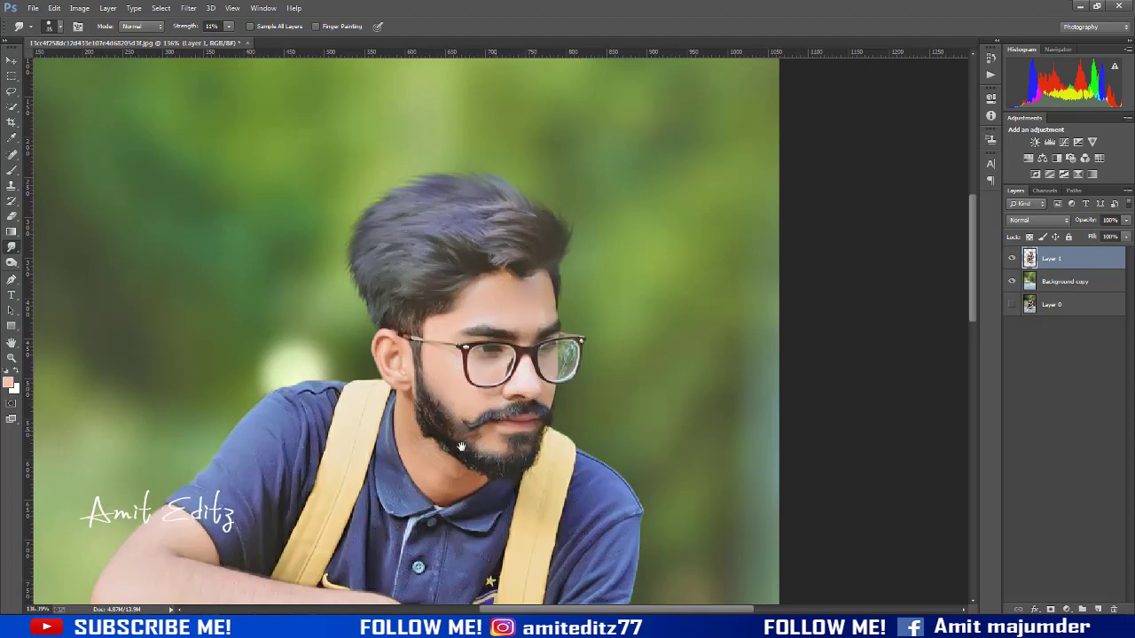
scroll(426, 404, "down", 2)
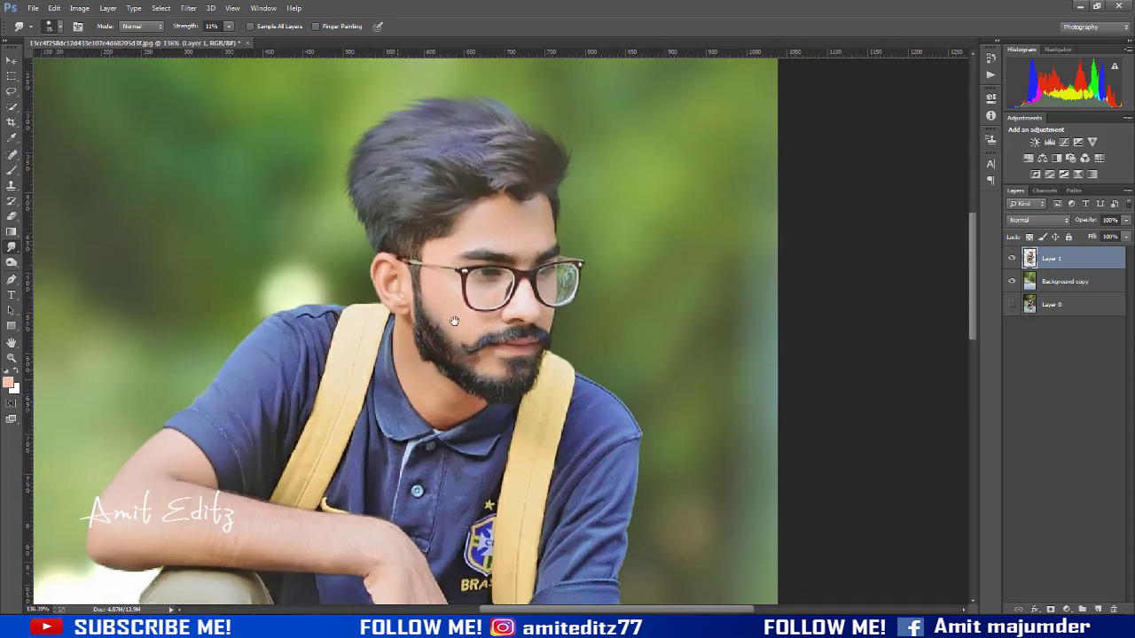
scroll(337, 345, "left", 2)
scroll(266, 363, "down", 3)
scroll(223, 367, "down", 2)
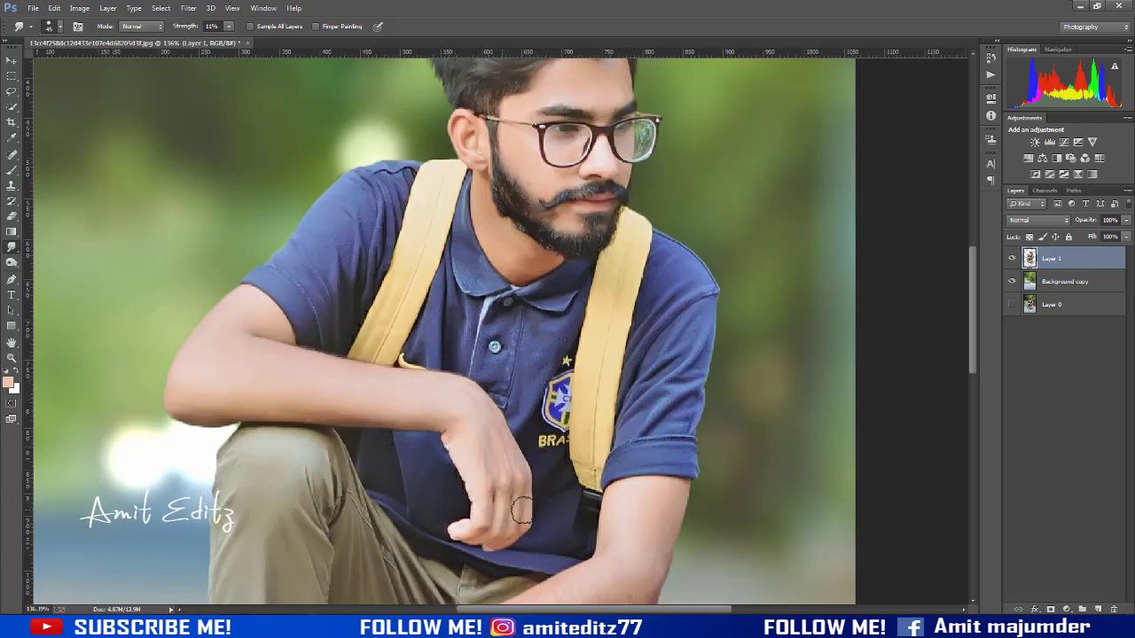
left_click_drag(522, 510, 522, 330)
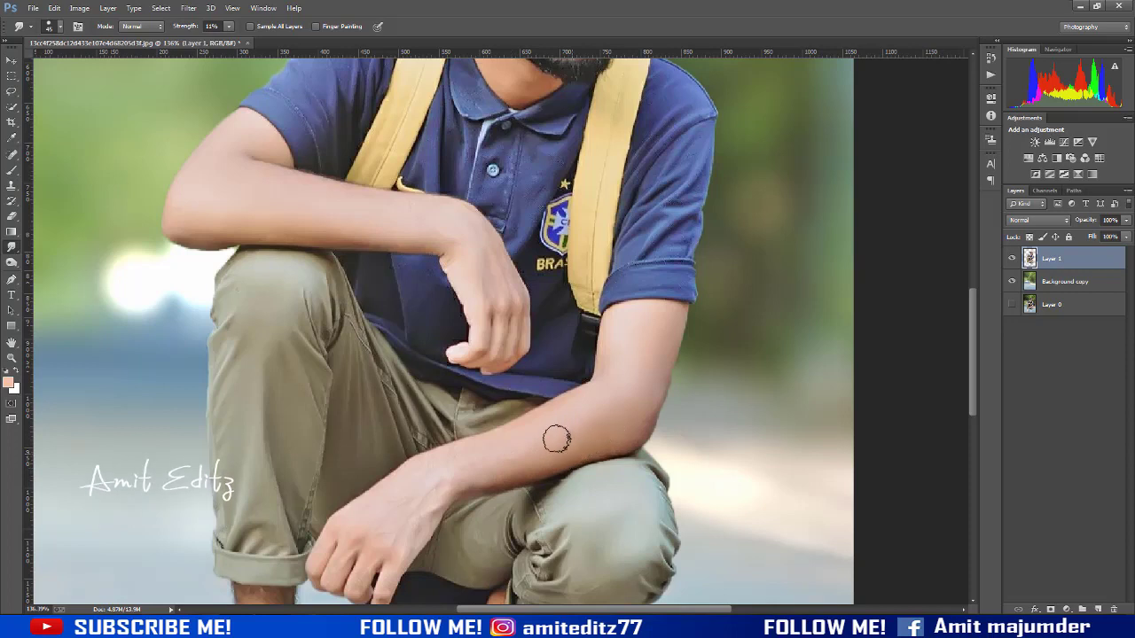
left_click_drag(550, 436, 608, 355)
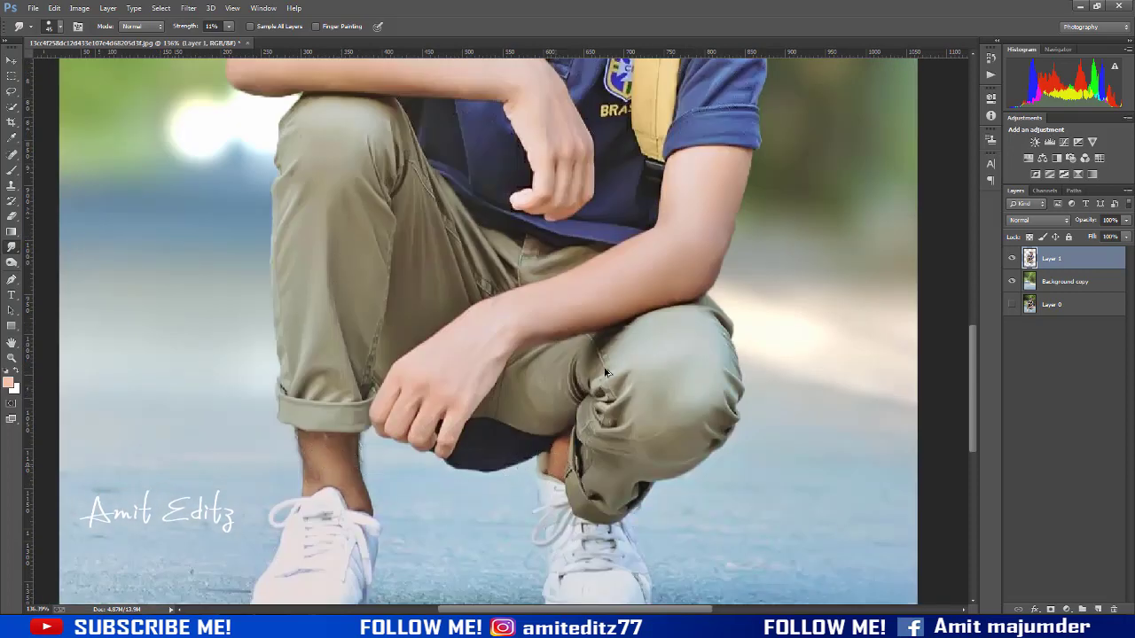
- Fit the photo on screen and stamp all visible layers into Layer 2
key("ctrl+0")
scroll(581, 219, "up", 2)
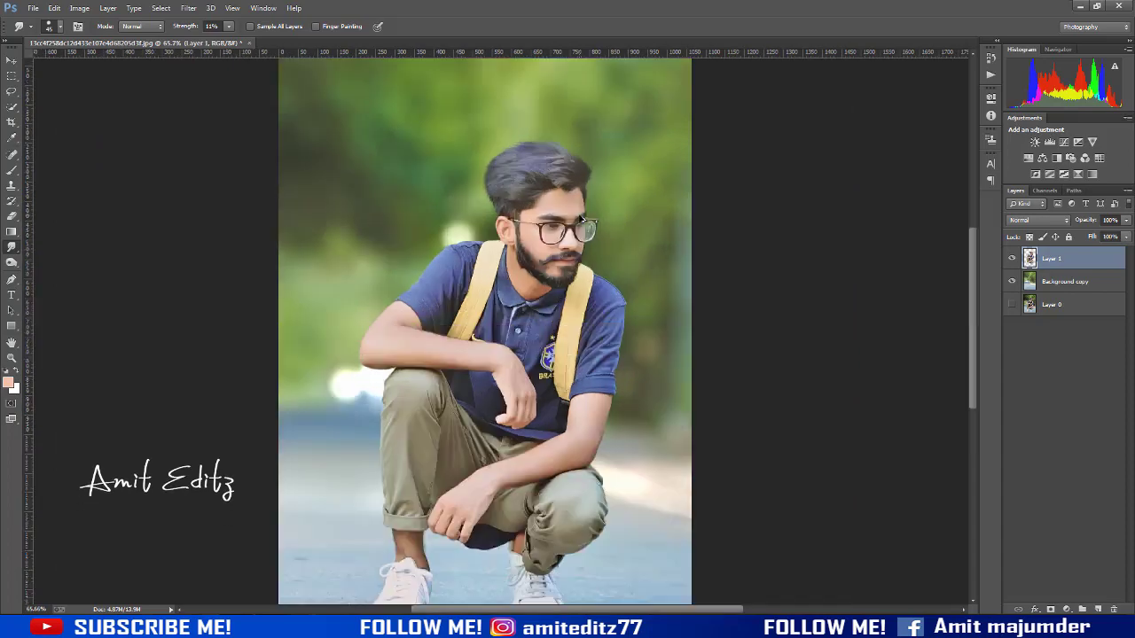
scroll(580, 219, "down", 4)
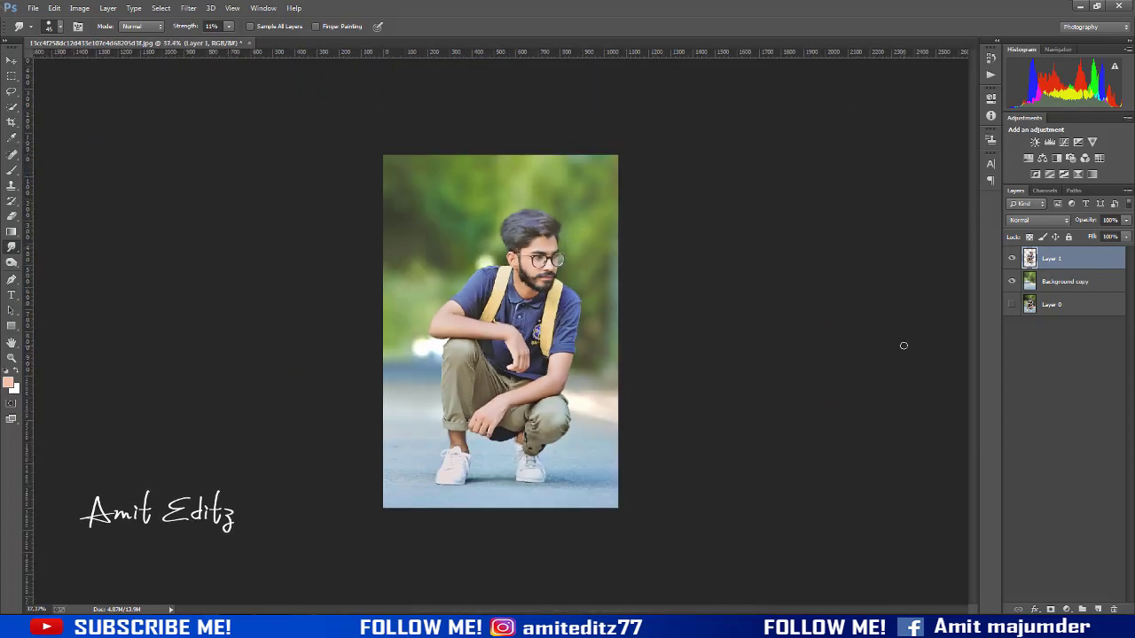
key("ctrl+shift+alt+e")
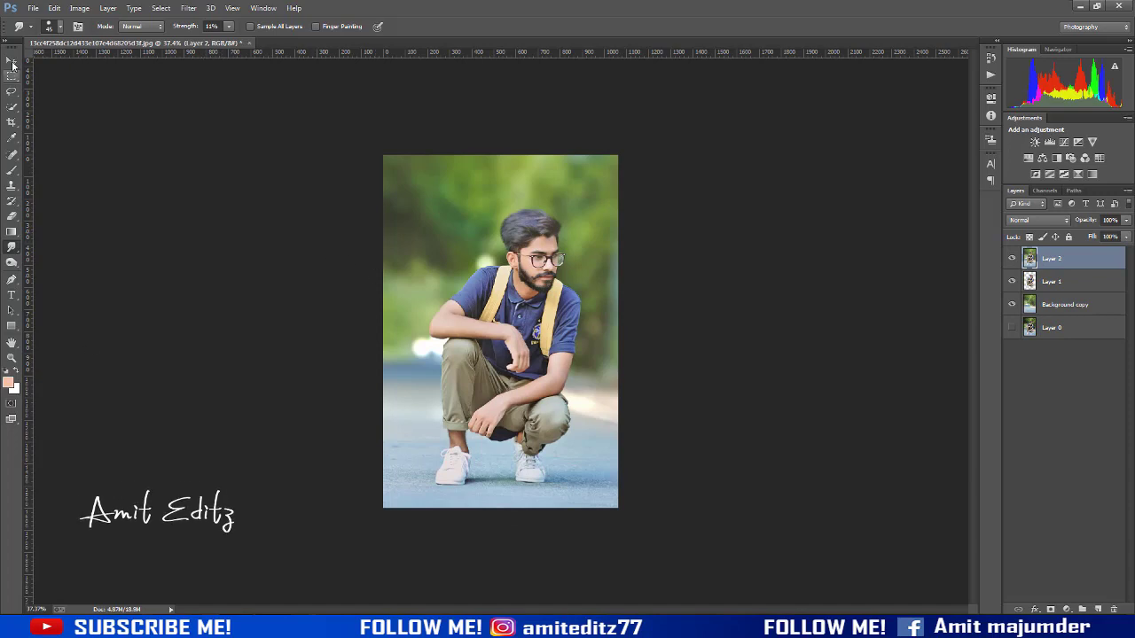
- Launch Color Efex Pro 4 and preview Cross Balance, Dark Contrasts and Detail Extractor
left_click(13, 64)
left_click(188, 8)
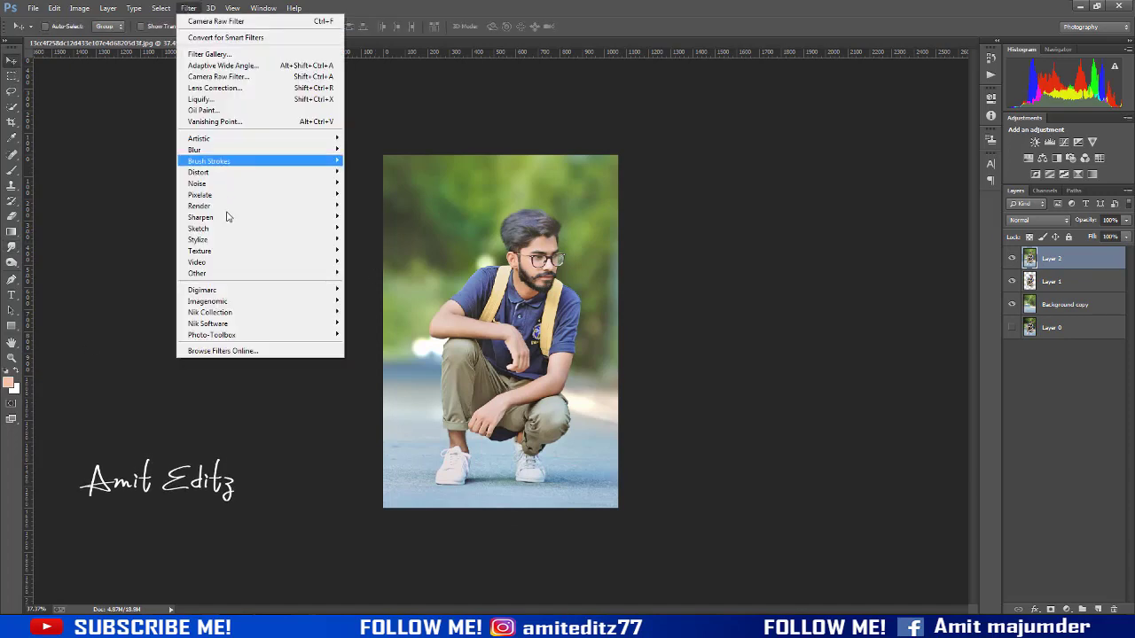
mouse_move(210, 312)
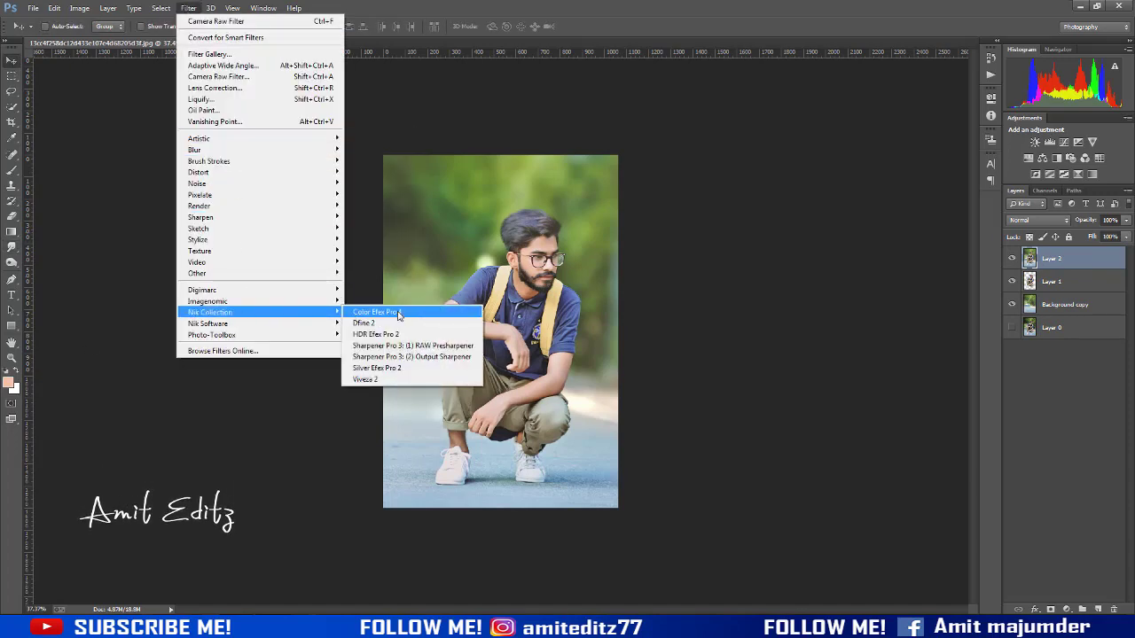
left_click(398, 313)
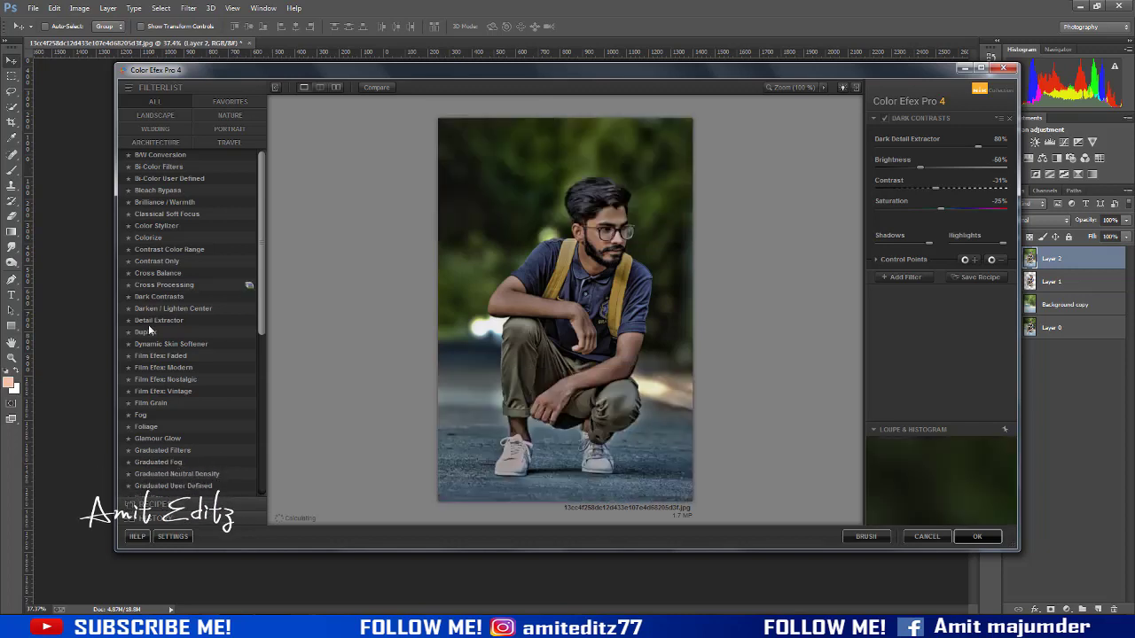
left_click(160, 274)
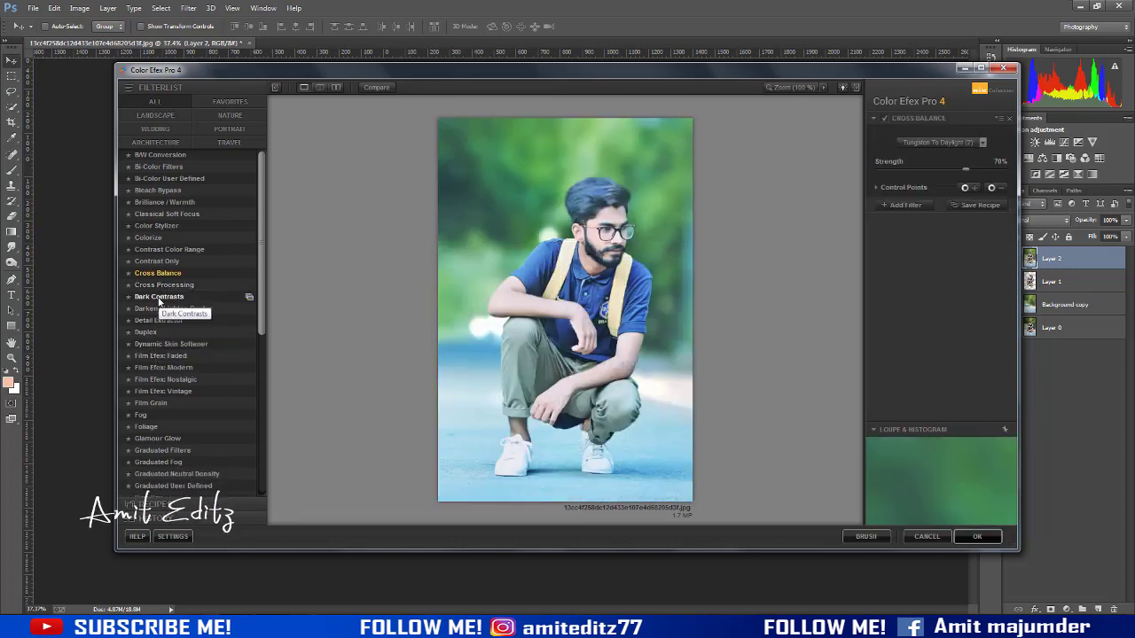
left_click(159, 298)
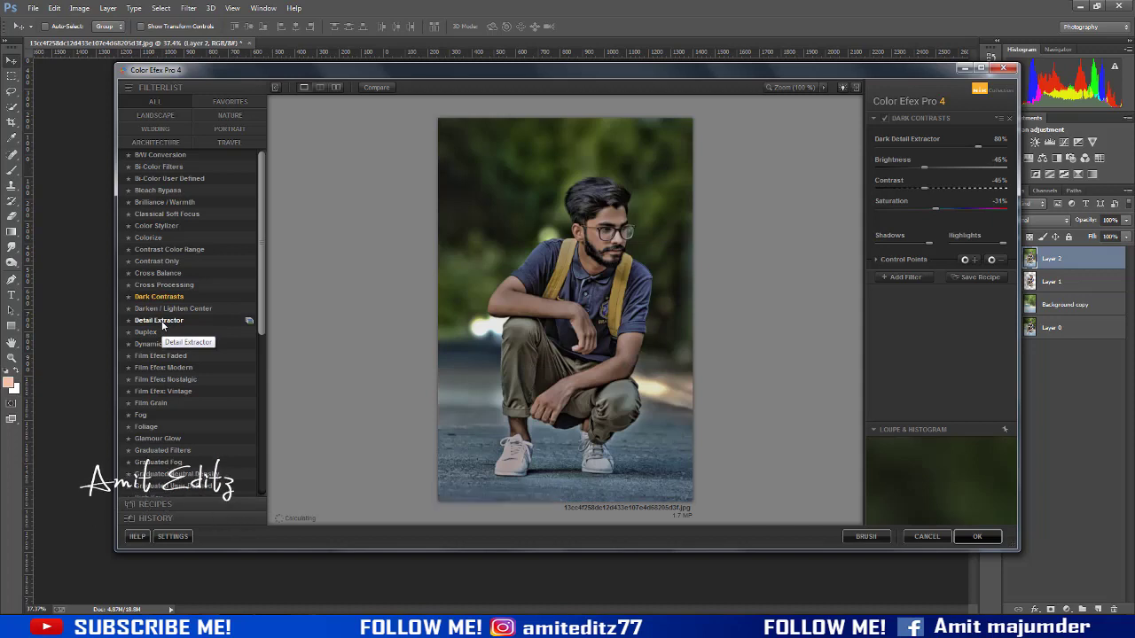
left_click(162, 324)
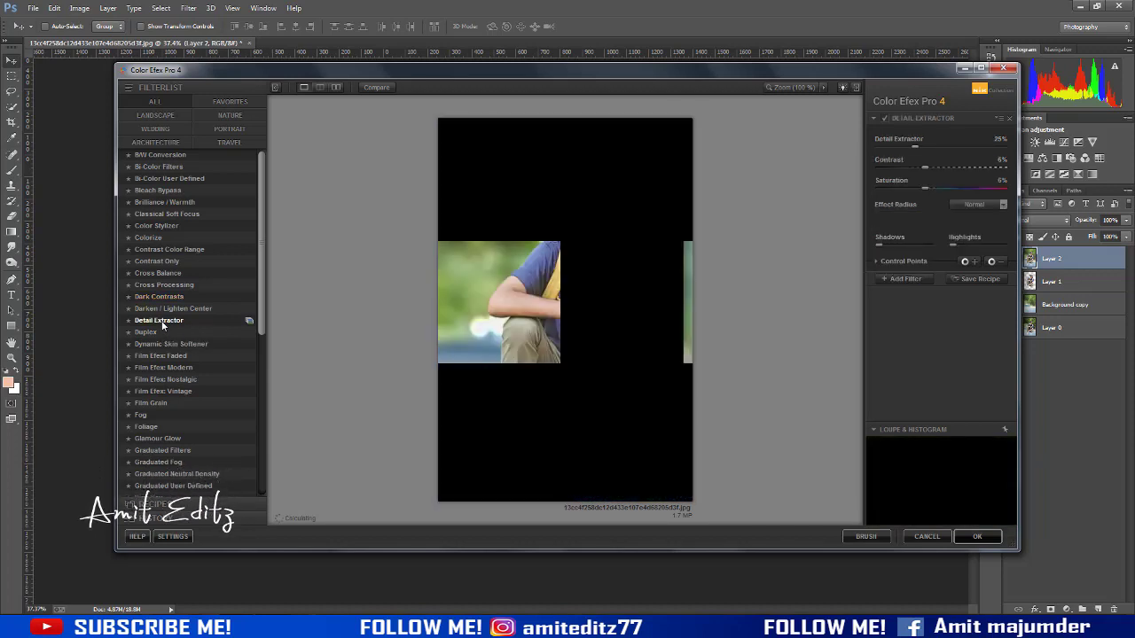
- Choose Dark Contrasts with contrast at -40% and add a second filter slot
left_click(165, 298)
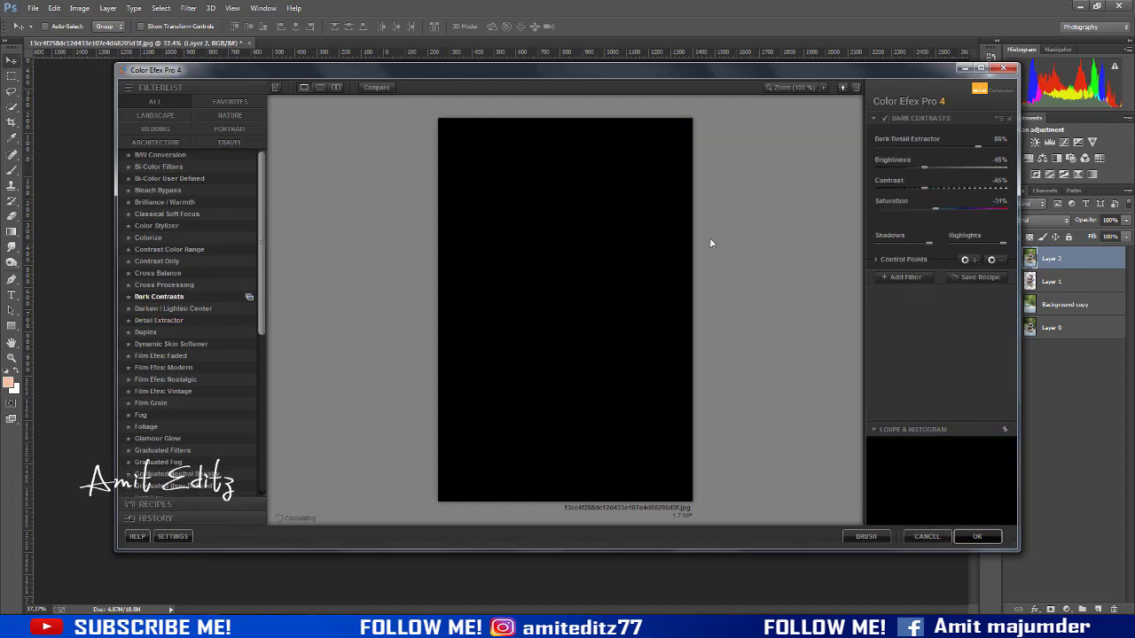
left_click_drag(924, 188, 930, 187)
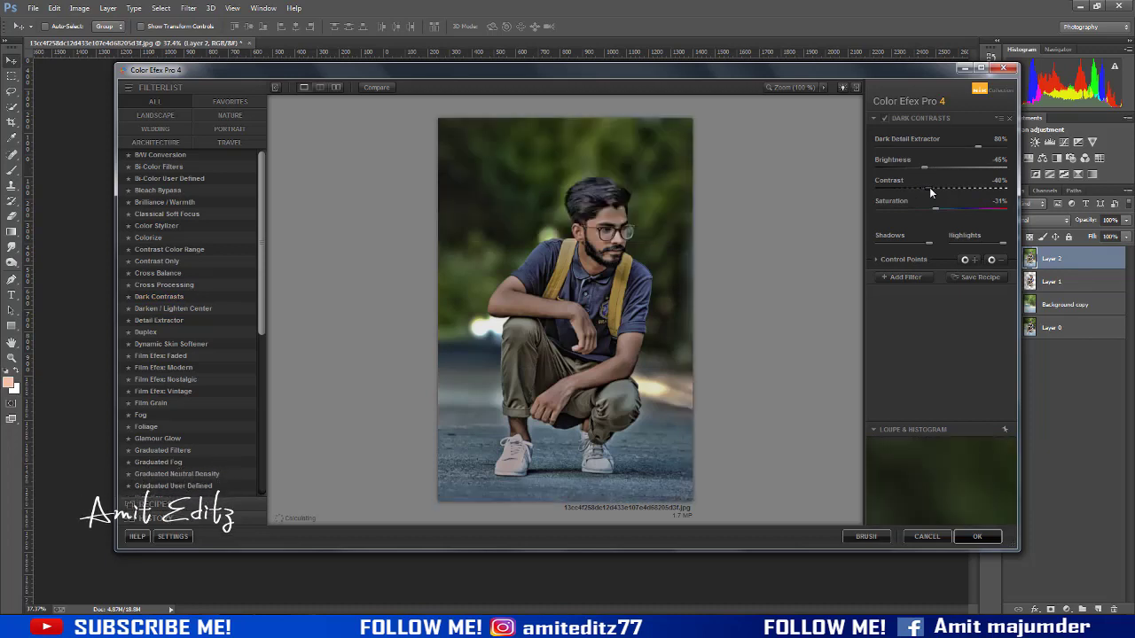
left_click(905, 276)
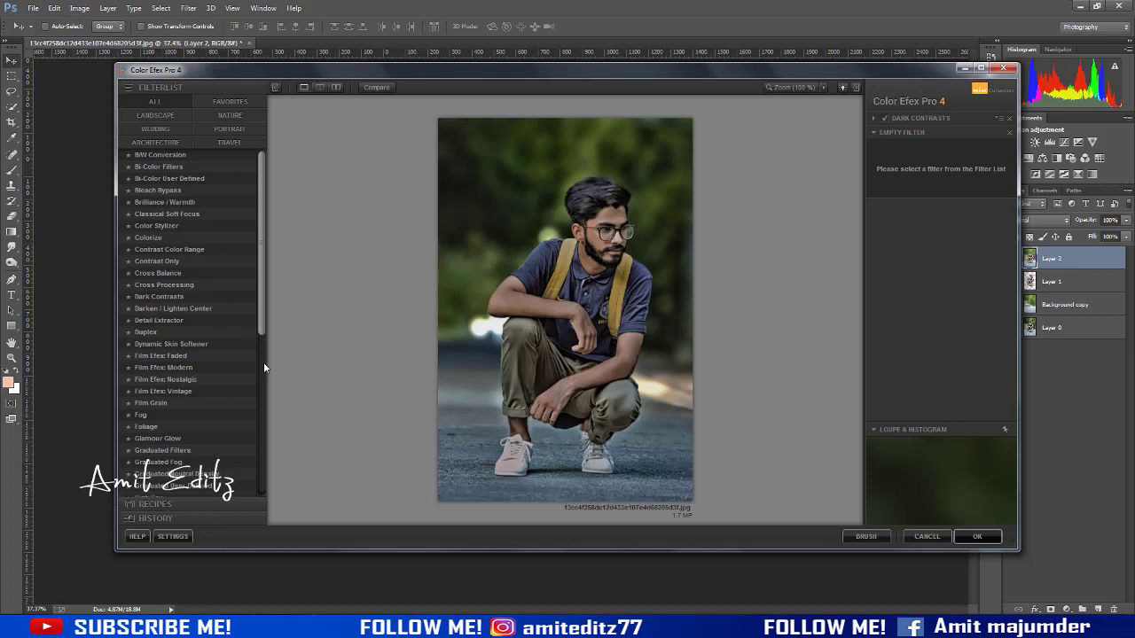
- Add Indian Summer with Enhance Foliage at 41% and apply the Color Efex Pro 4 filters
scroll(263, 362, "down", 3)
scroll(264, 394, "down", 2)
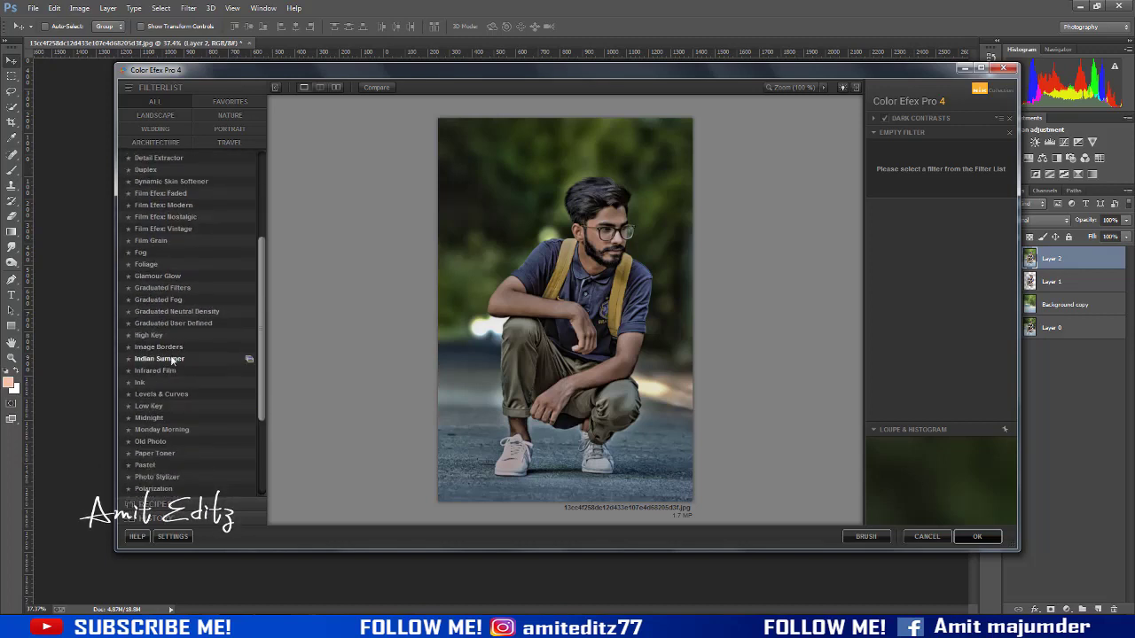
left_click(172, 360)
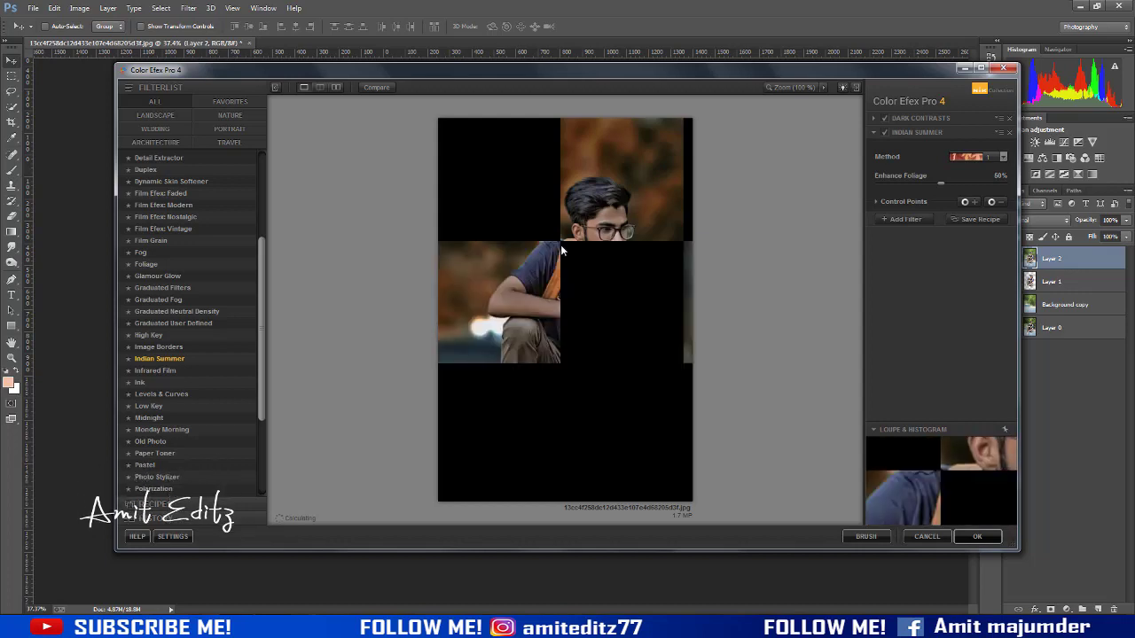
left_click(1005, 157)
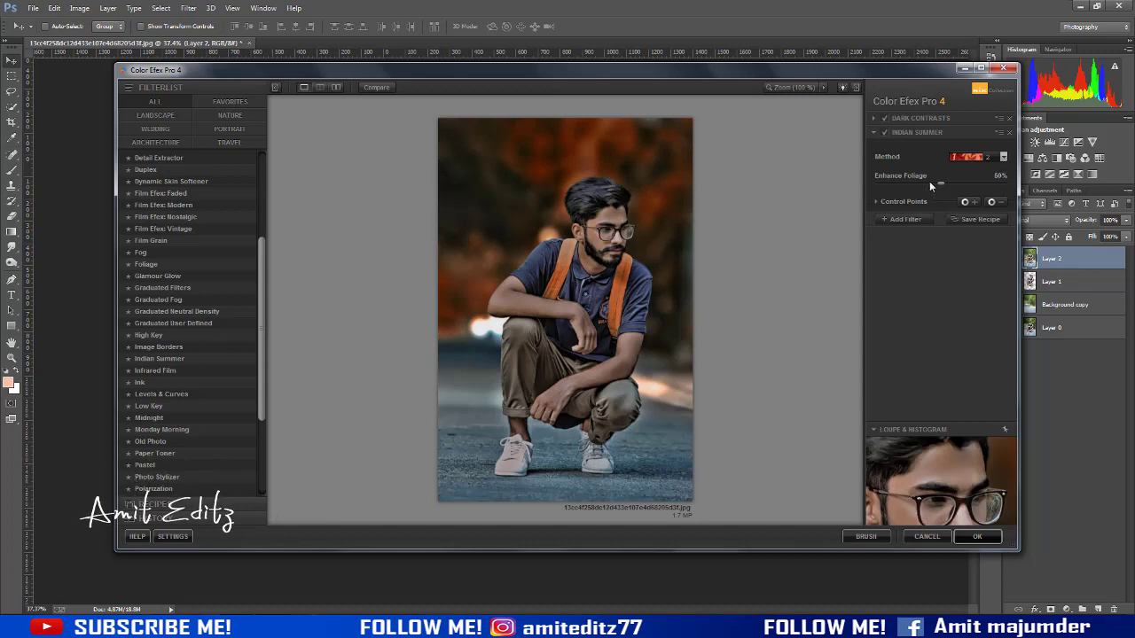
left_click_drag(938, 185, 928, 185)
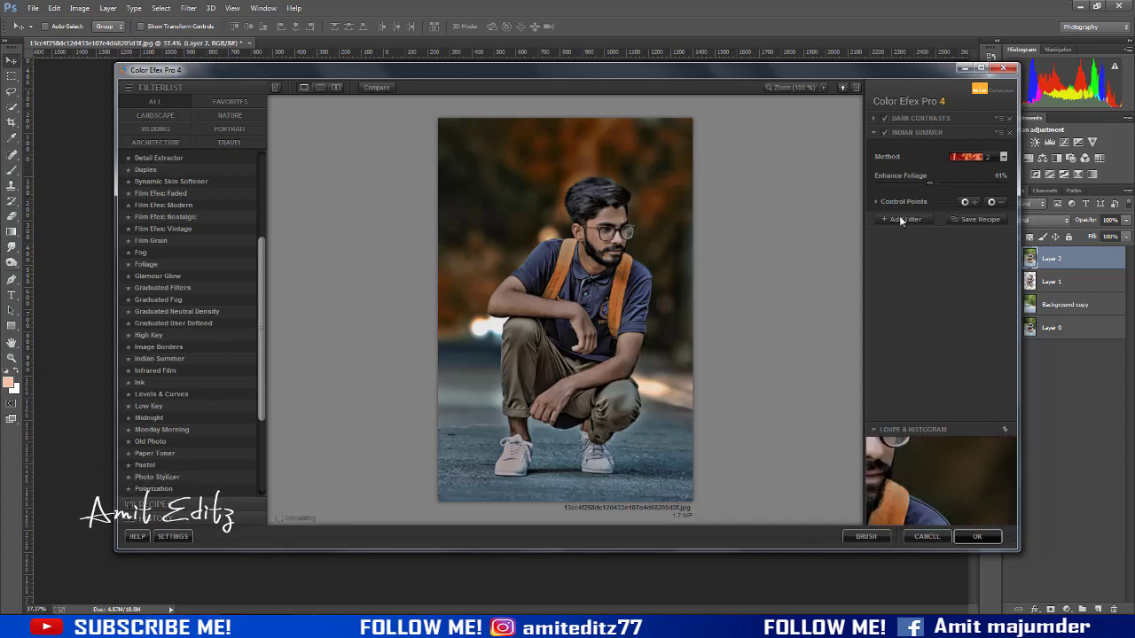
left_click(973, 537)
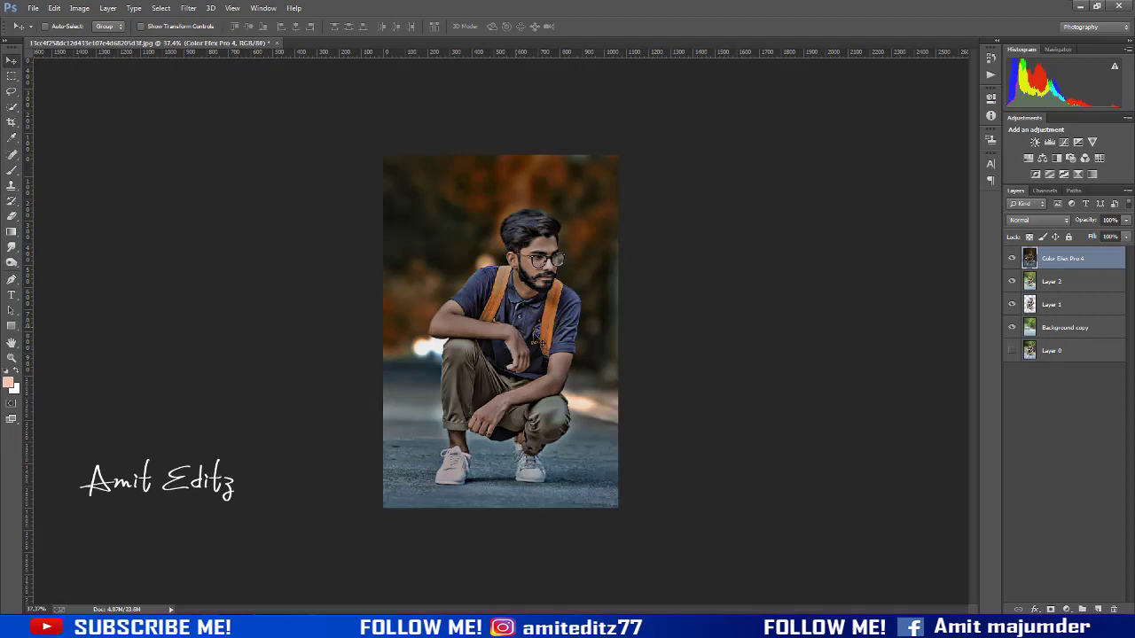
- Add a mask to the Color Efex Pro 4 layer and set a brush at 84% opacity
scroll(549, 341, "up", 2)
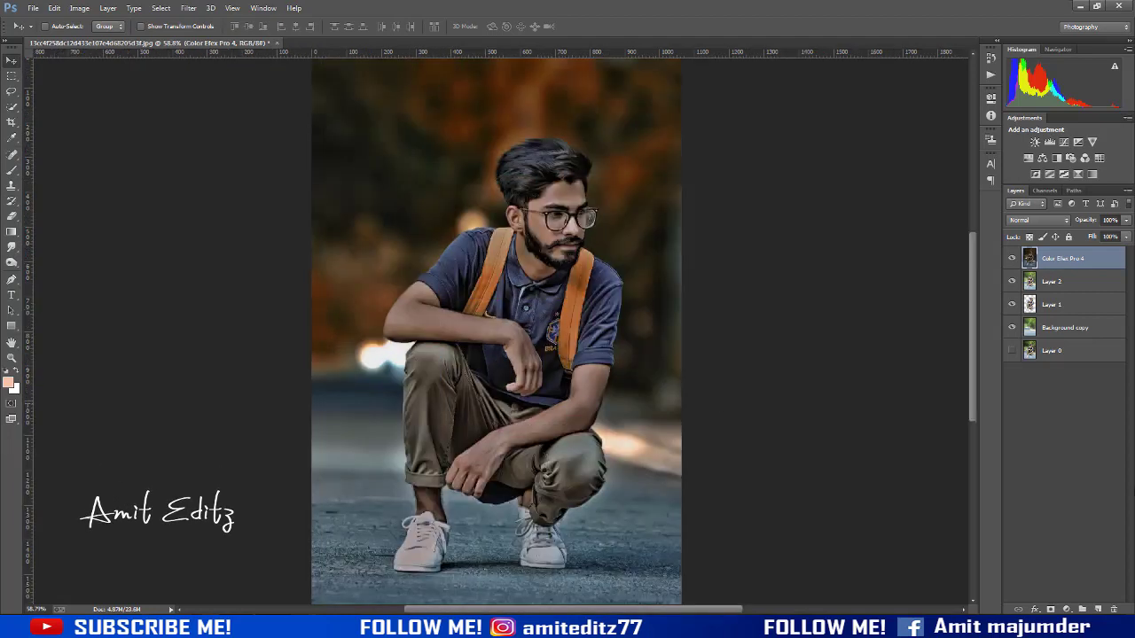
left_click(1051, 609)
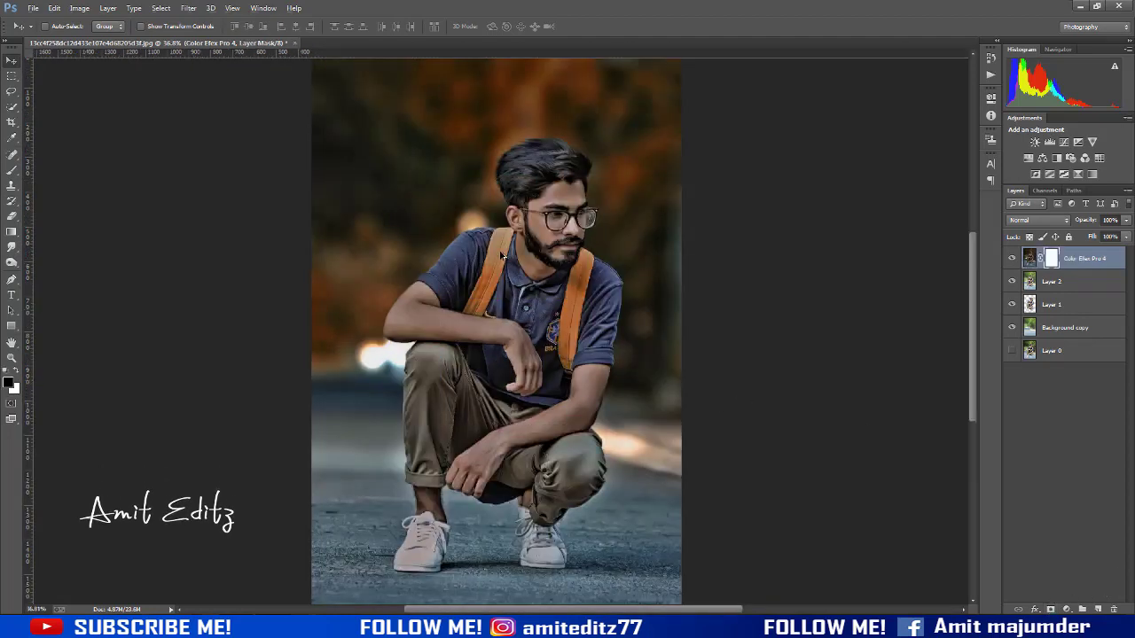
scroll(479, 266, "down", 2)
scroll(492, 169, "up", 5)
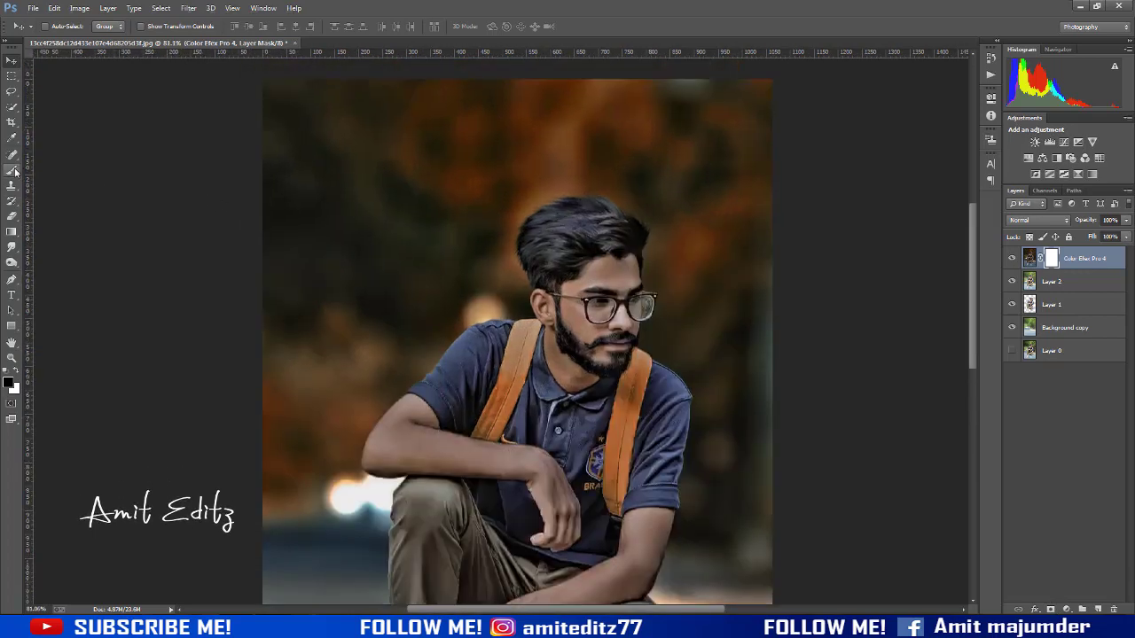
left_click(12, 171)
scroll(408, 155, "up", 2)
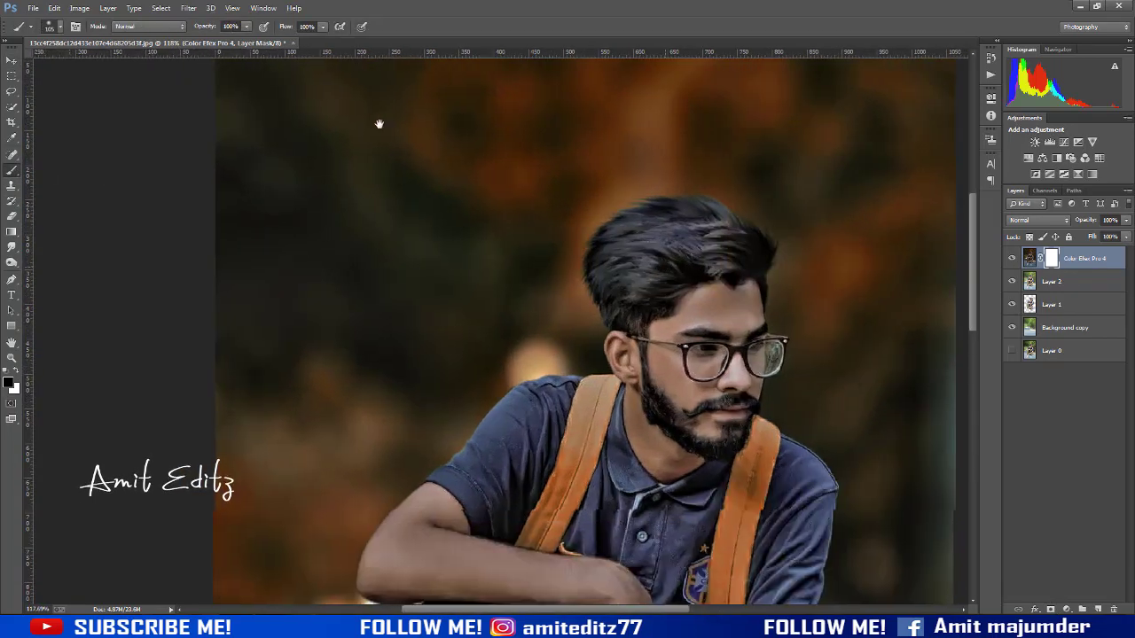
scroll(379, 125, "down", 3)
scroll(378, 124, "right", 5)
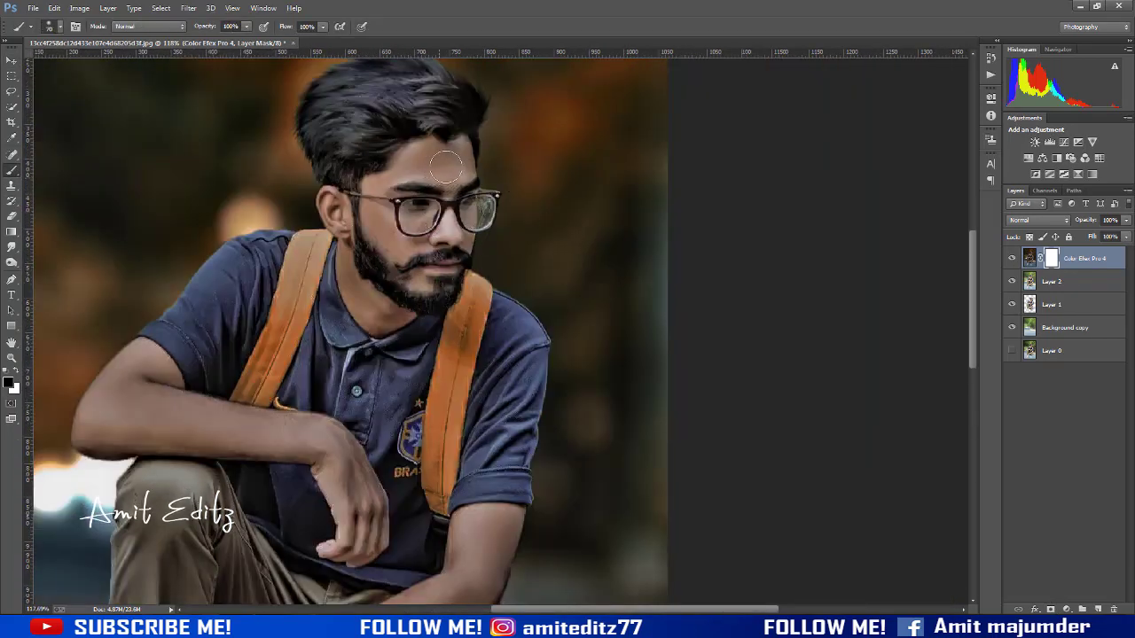
scroll(450, 166, "up", 2)
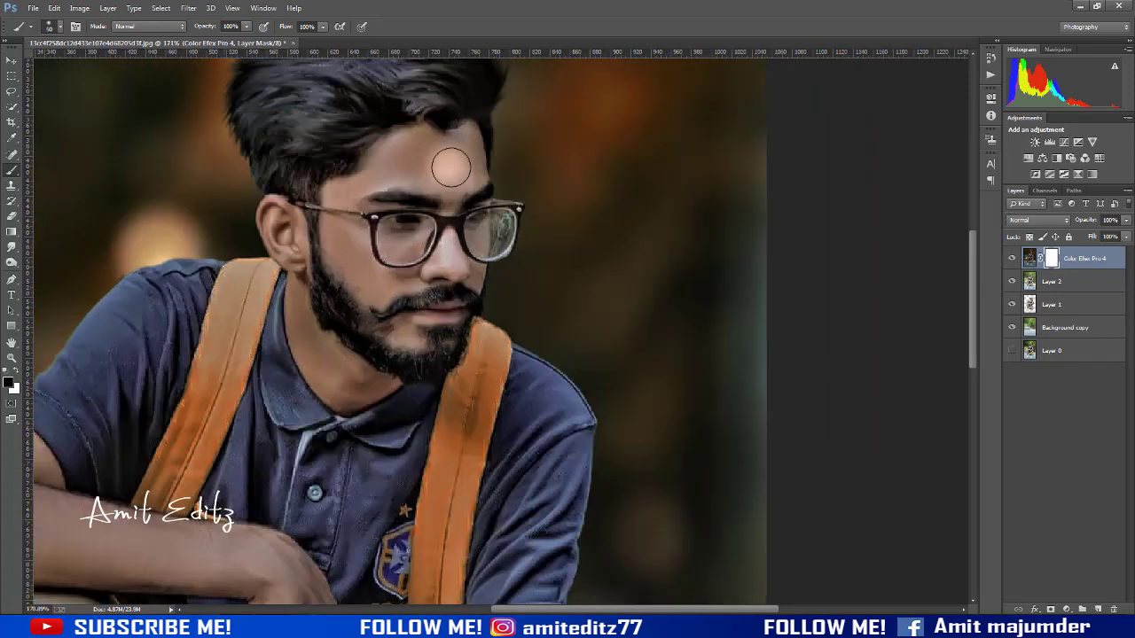
scroll(451, 168, "left", 1)
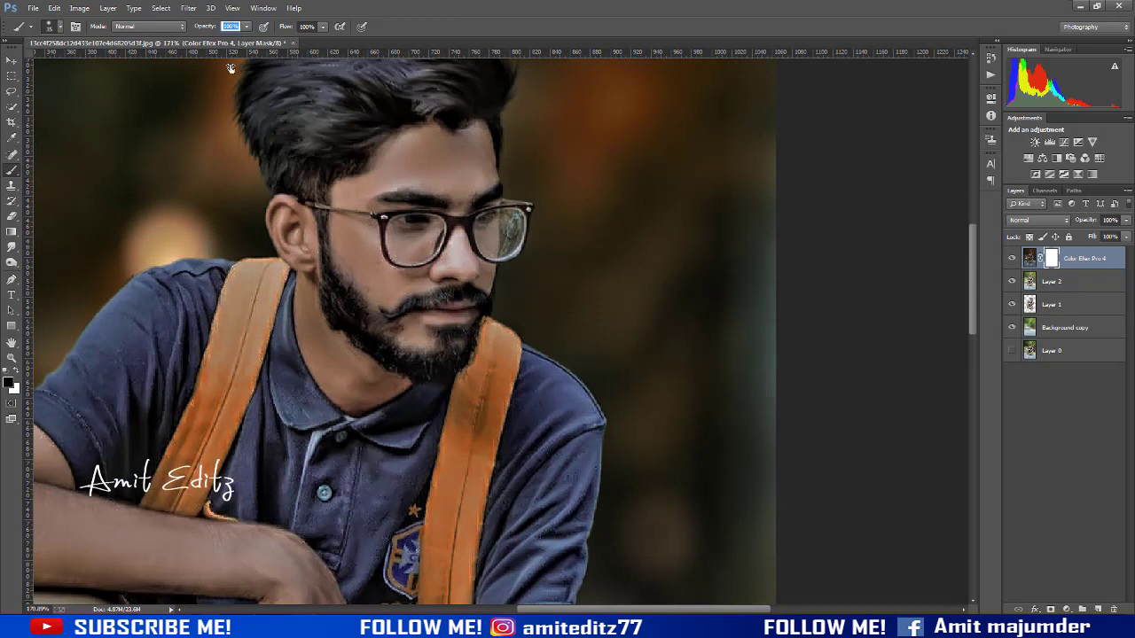
key("8")
key("4")
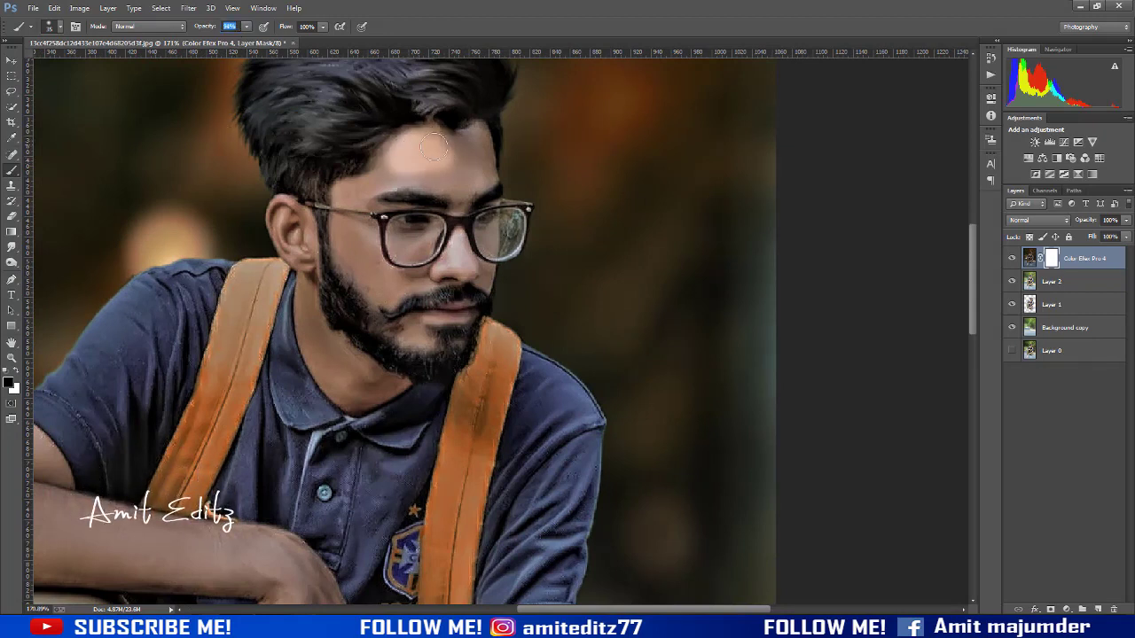
- Paint the mask over the forehead, cheek, chin and neck to soften the effect
mouse_move(434, 146)
left_mouse_down()
mouse_move(351, 200)
mouse_move(400, 266)
left_mouse_up()
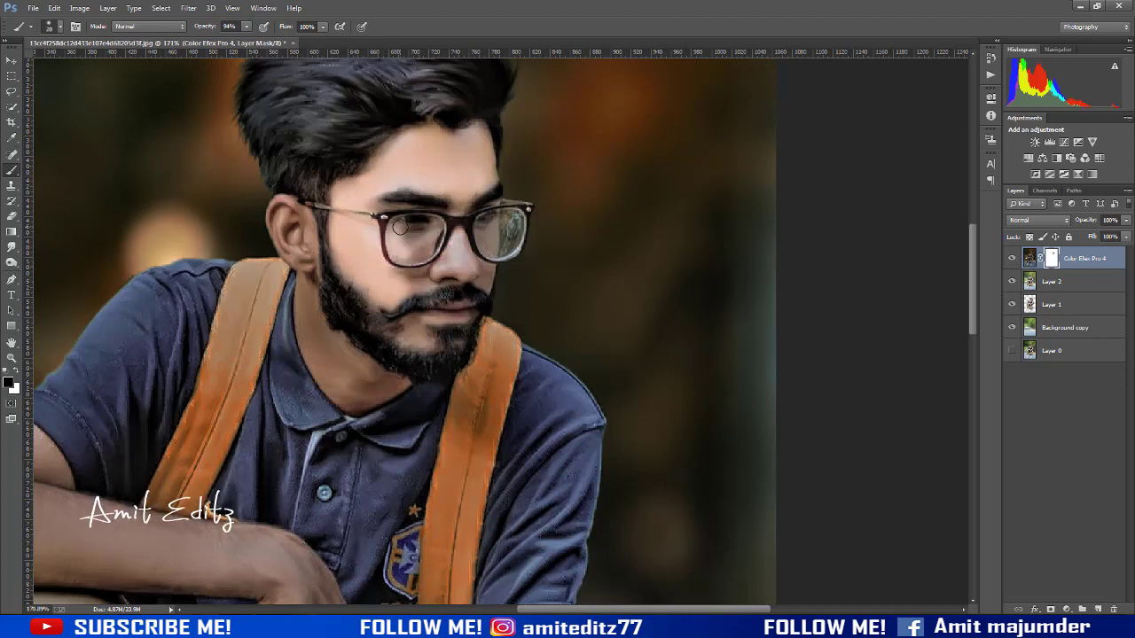
mouse_move(395, 237)
left_mouse_down()
mouse_move(431, 271)
mouse_move(474, 269)
left_mouse_up()
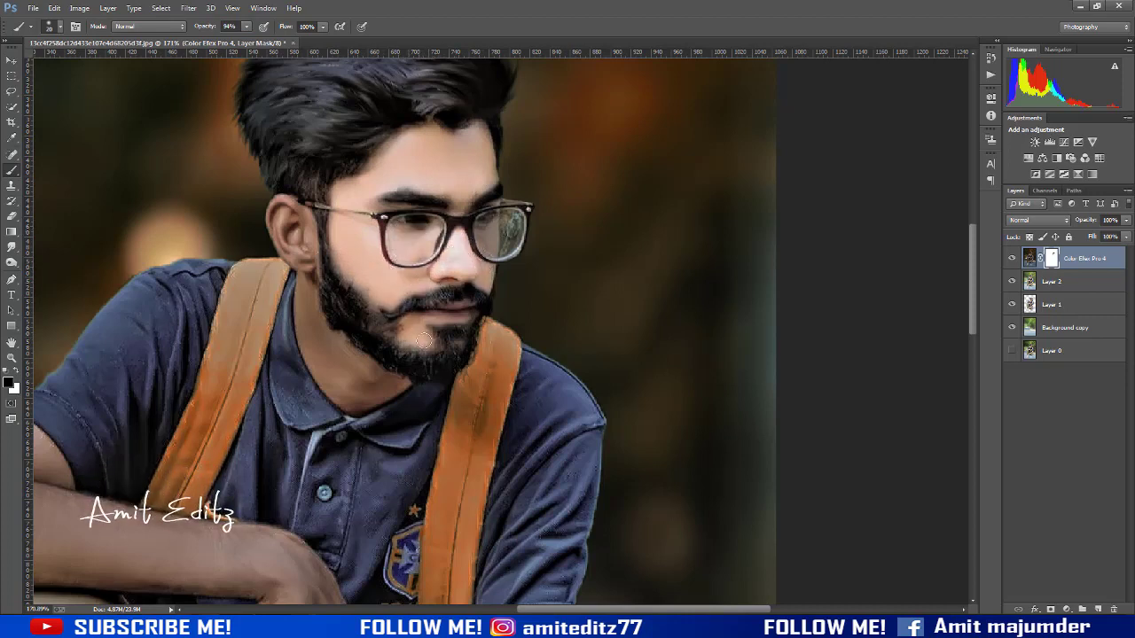
mouse_move(424, 340)
left_mouse_down()
mouse_move(439, 319)
mouse_move(417, 306)
left_mouse_up()
left_click_drag(325, 433, 360, 258)
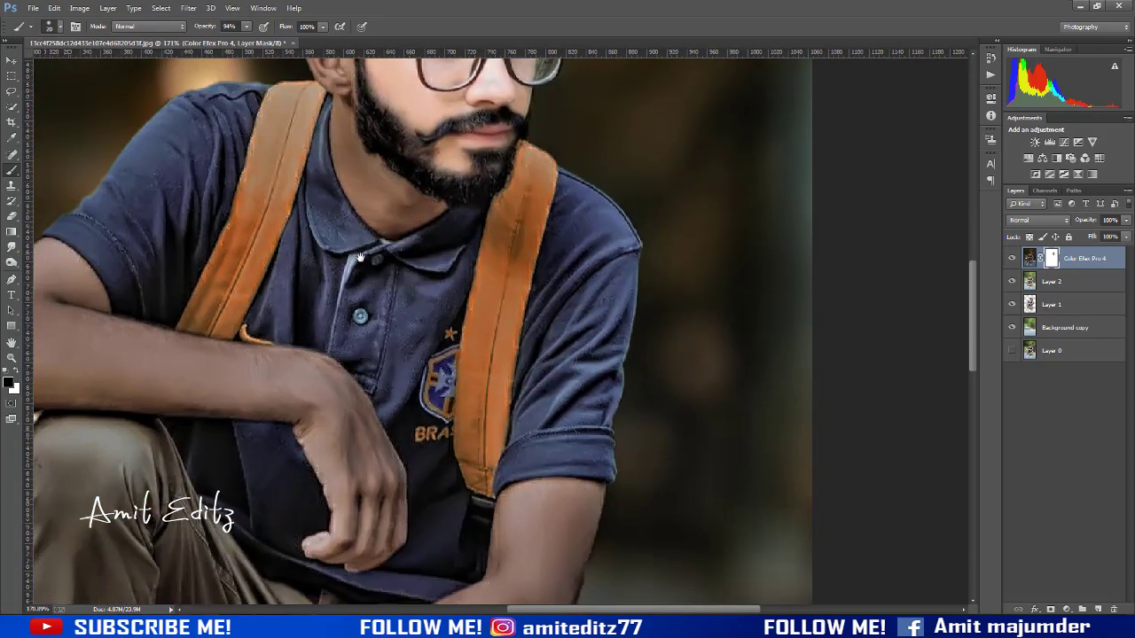
mouse_move(420, 204)
left_mouse_down()
mouse_move(372, 222)
mouse_move(365, 183)
mouse_move(409, 289)
left_mouse_up()
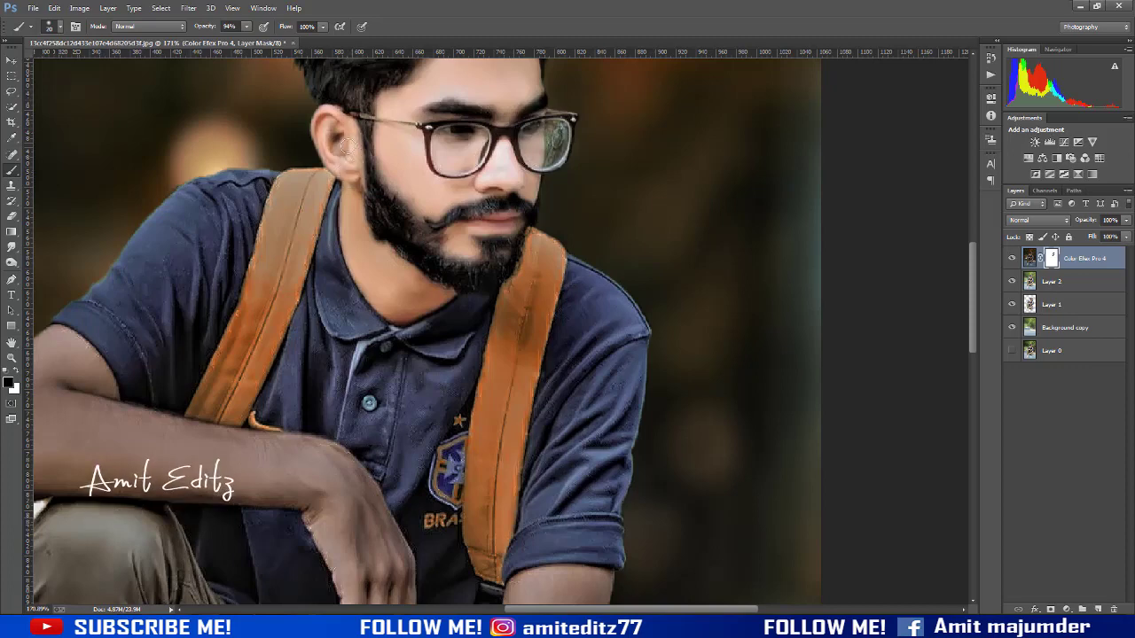
left_click_drag(266, 355, 342, 228)
scroll(131, 162, "down", 2)
- Paint the mask along the upper arm, forearm, fingers and back of the hand
mouse_move(130, 162)
left_mouse_down()
mouse_move(89, 169)
mouse_move(161, 130)
mouse_move(111, 226)
mouse_move(398, 235)
mouse_move(459, 210)
mouse_move(191, 160)
mouse_move(178, 172)
mouse_move(466, 203)
mouse_move(512, 254)
mouse_move(494, 284)
mouse_move(489, 260)
left_mouse_up()
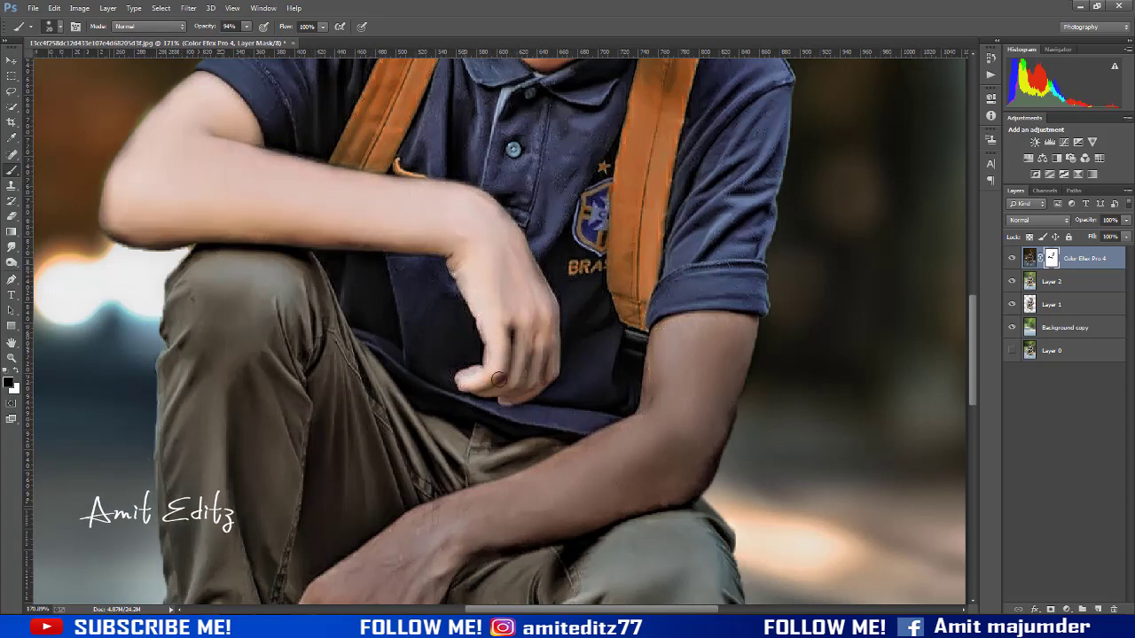
mouse_move(498, 379)
left_mouse_down()
mouse_move(542, 372)
mouse_move(545, 292)
mouse_move(524, 377)
left_mouse_up()
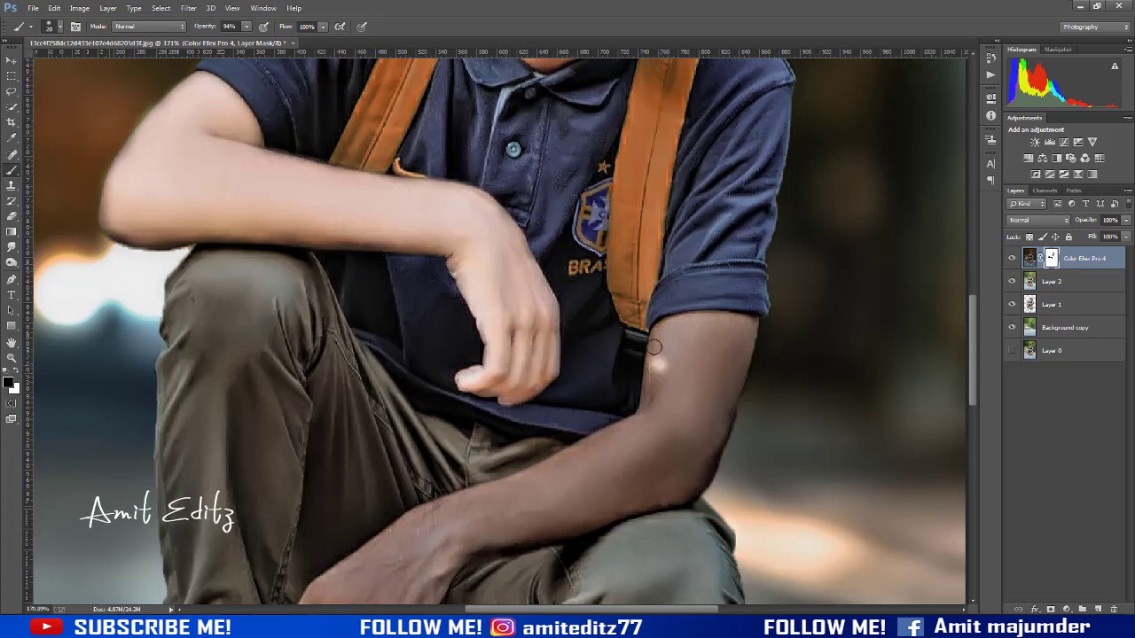
left_click_drag(744, 321, 729, 421)
key("ctrl+z")
mouse_move(745, 321)
left_mouse_down()
mouse_move(740, 368)
mouse_move(656, 386)
left_mouse_up()
mouse_move(722, 330)
left_mouse_down()
mouse_move(720, 376)
mouse_move(656, 382)
mouse_move(646, 417)
mouse_move(428, 518)
left_mouse_up()
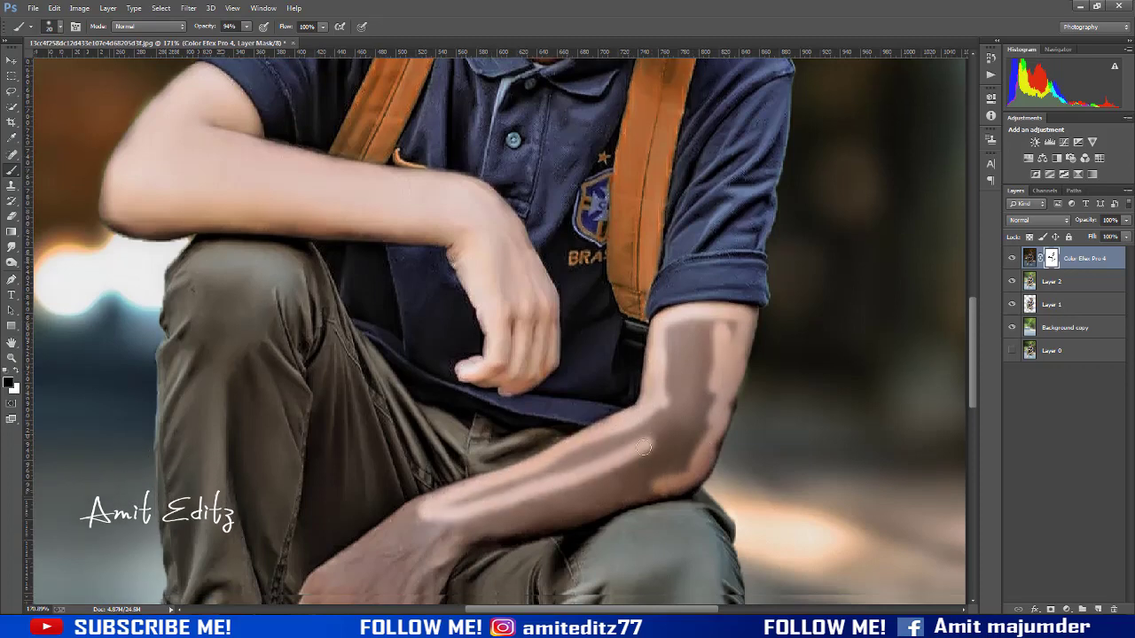
left_click_drag(479, 490, 479, 415)
mouse_move(592, 436)
left_mouse_down()
mouse_move(470, 483)
mouse_move(510, 380)
left_mouse_up()
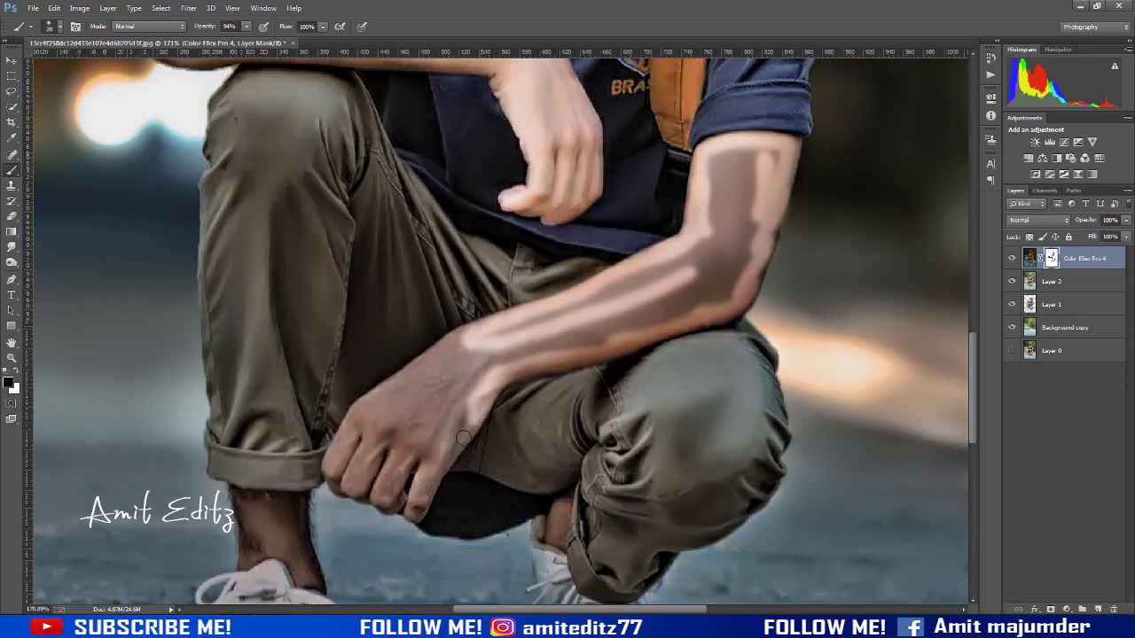
mouse_move(395, 481)
left_mouse_down()
mouse_move(381, 439)
mouse_move(333, 462)
left_mouse_up()
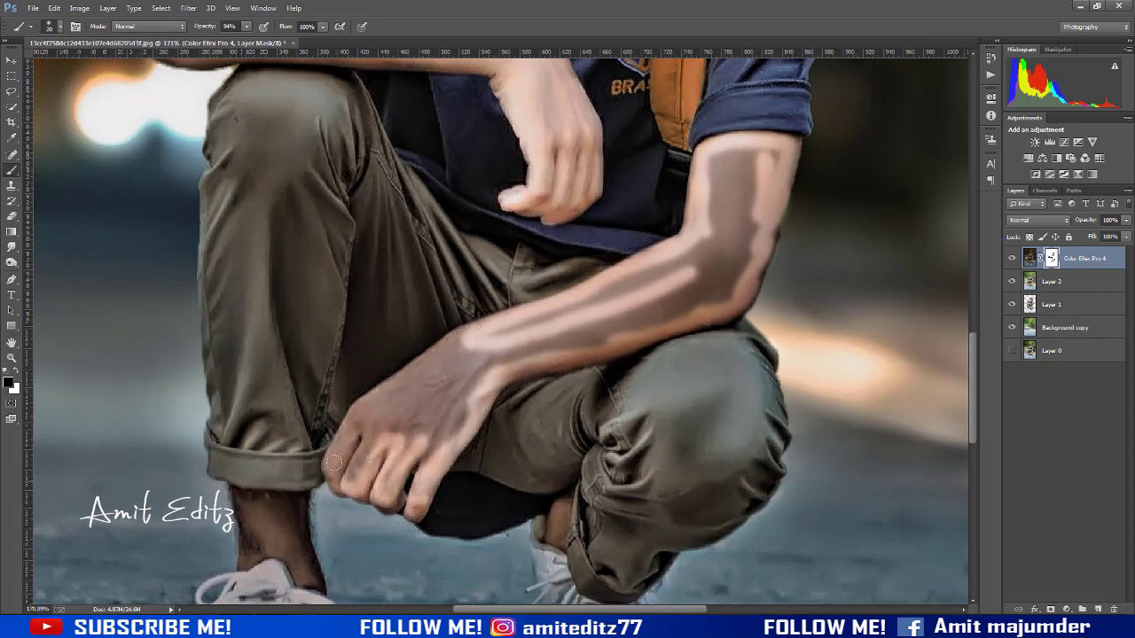
left_click_drag(382, 385, 474, 332)
mouse_move(760, 159)
left_mouse_down()
mouse_move(719, 197)
mouse_move(719, 294)
mouse_move(669, 272)
mouse_move(595, 335)
mouse_move(359, 426)
left_mouse_up()
- Paint the mask over the ankle above the left shoe and fit the photo in view
scroll(519, 363, "down", 2)
scroll(520, 363, "down", 2)
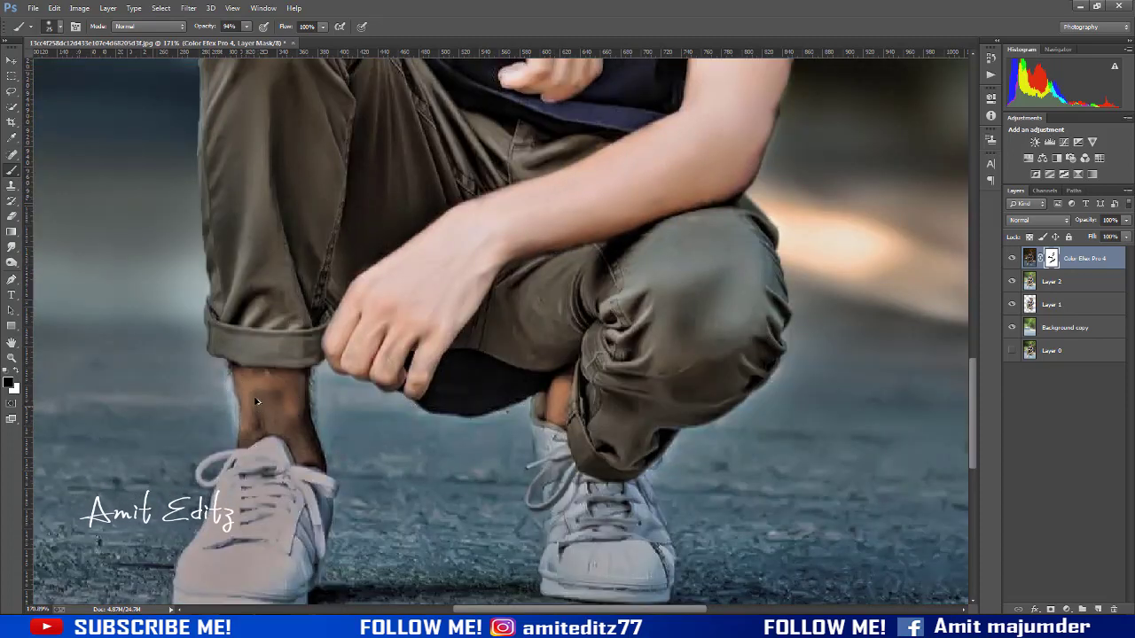
left_click_drag(266, 425, 242, 380)
left_click_drag(247, 419, 308, 454)
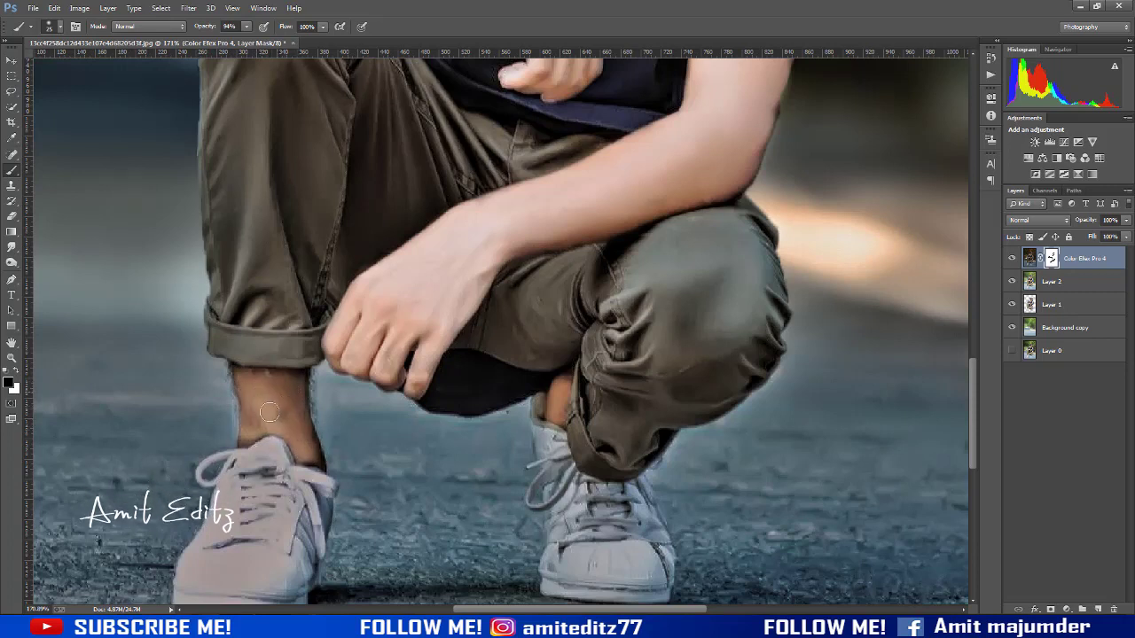
key("ctrl+minus")
key("ctrl+minus")
key("ctrl+minus")
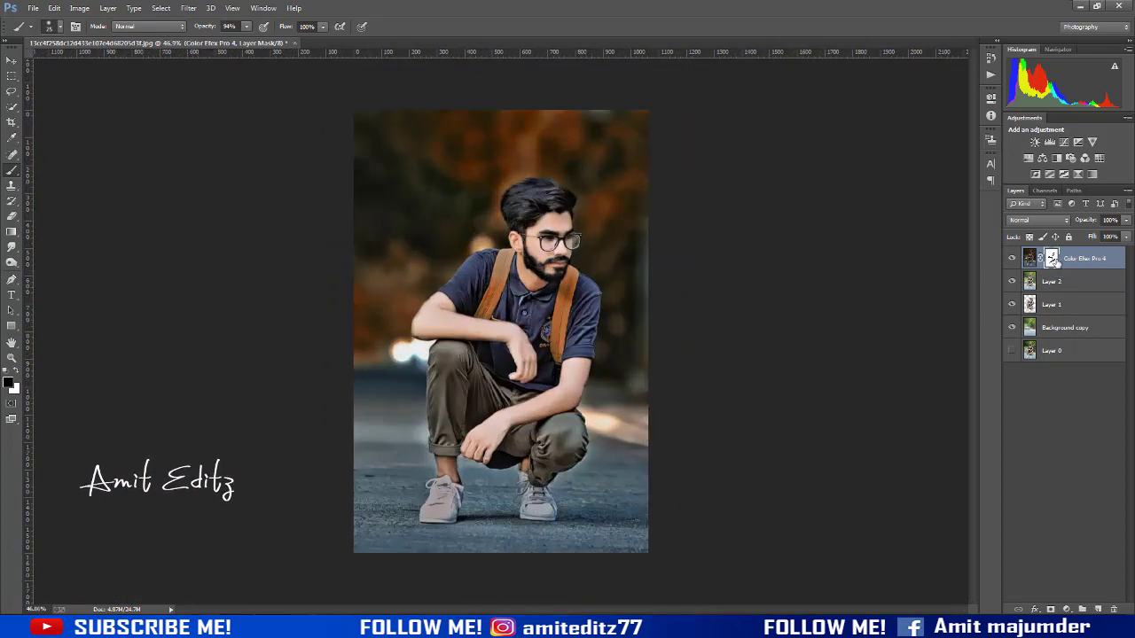
- Apply the Color Efex Pro 4 layer mask, then undo to restore it
right_click(1052, 258)
left_click(1020, 296)
key("ctrl+z")
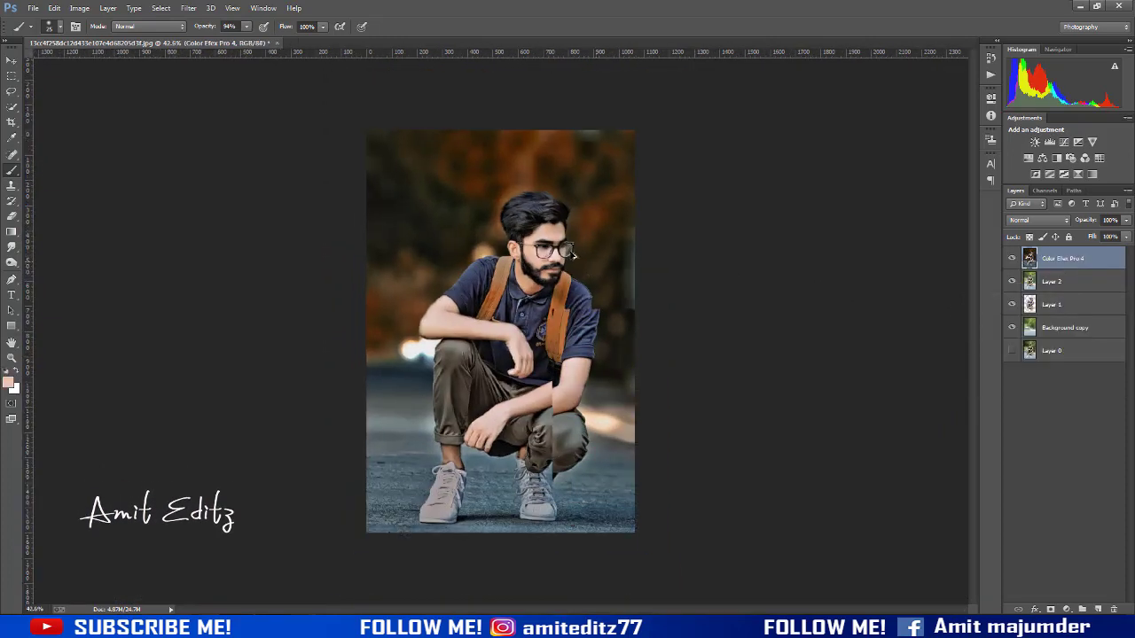
scroll(570, 248, "down", 2)
scroll(744, 282, "up", 4)
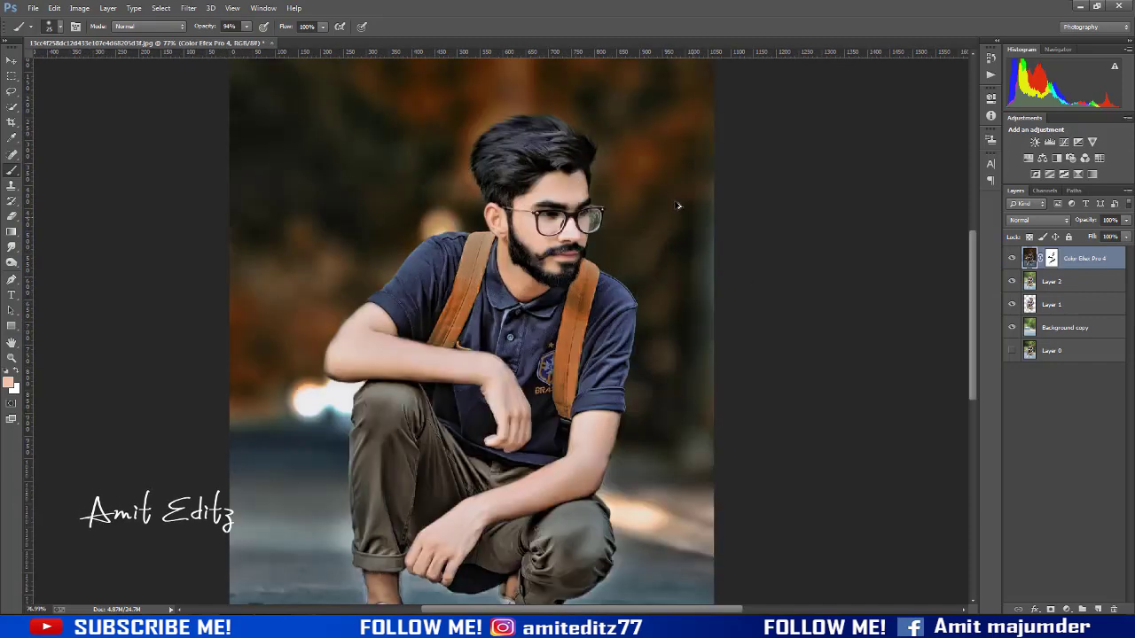
- Zoom to the face with a smaller brush to touch up the mask around the glasses
scroll(486, 245, "up", 1)
scroll(486, 245, "up", 3)
key("bracketleft")
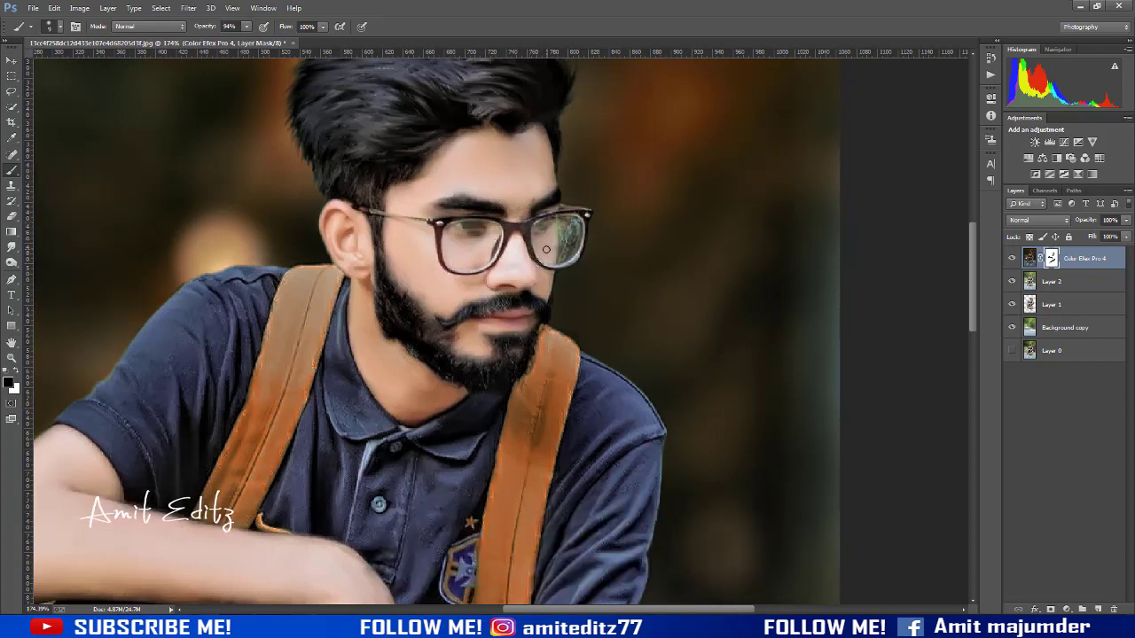
scroll(534, 245, "down", 3)
scroll(533, 245, "down", 2)
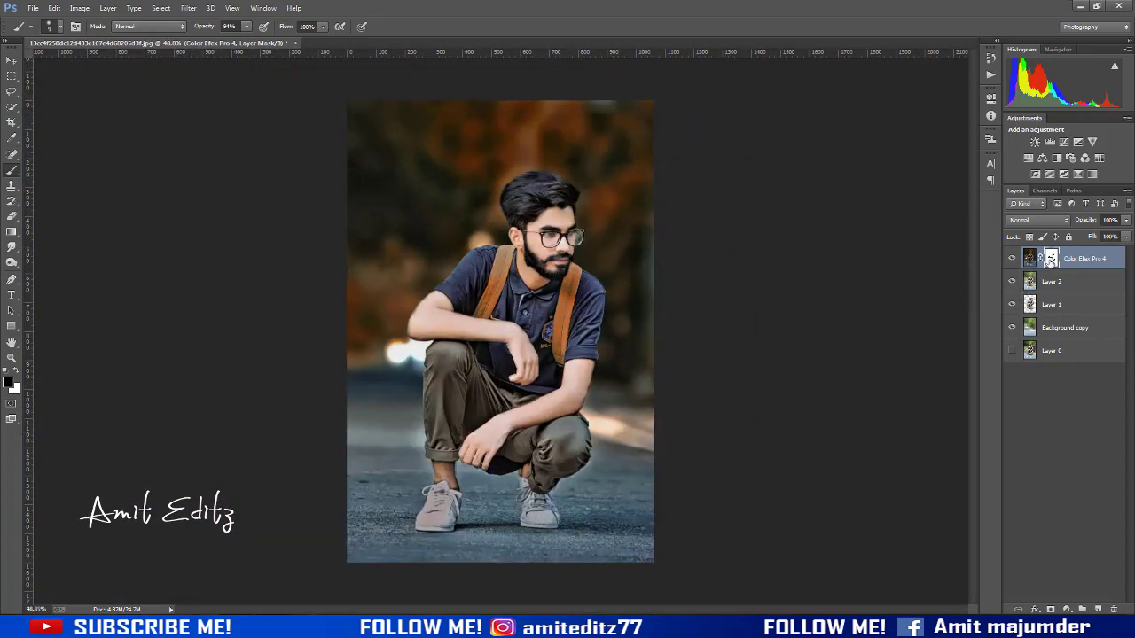
- Apply the Color Efex Pro 4 mask, merge Layer 2 into it, and duplicate the merged layer
right_click(1051, 258)
left_click(1020, 296)
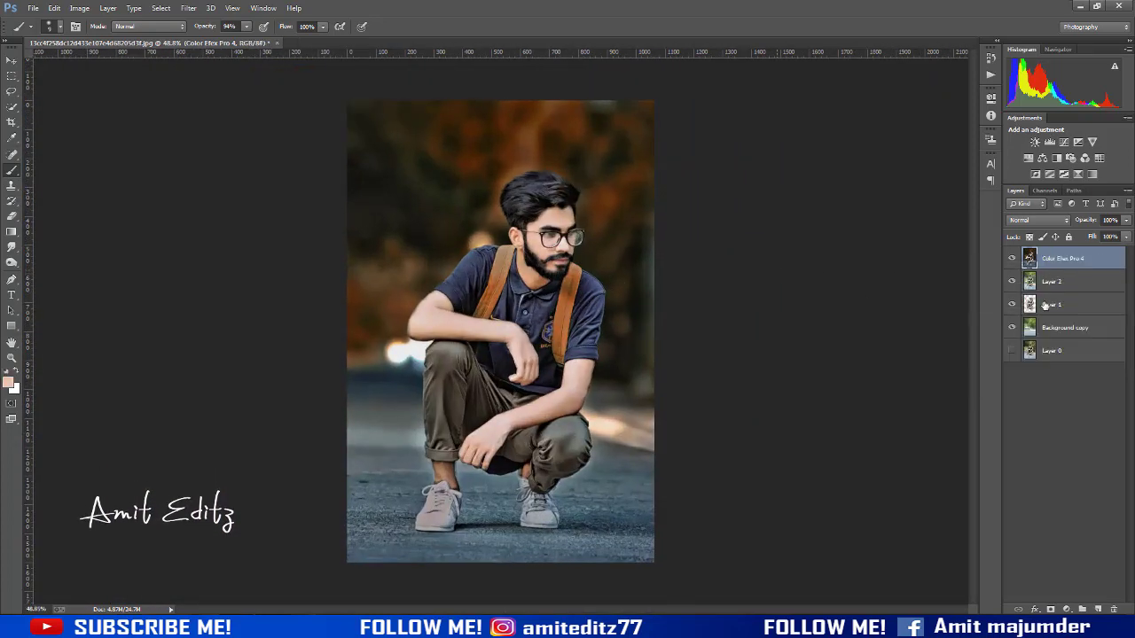
right_click(1054, 281)
left_click(913, 431)
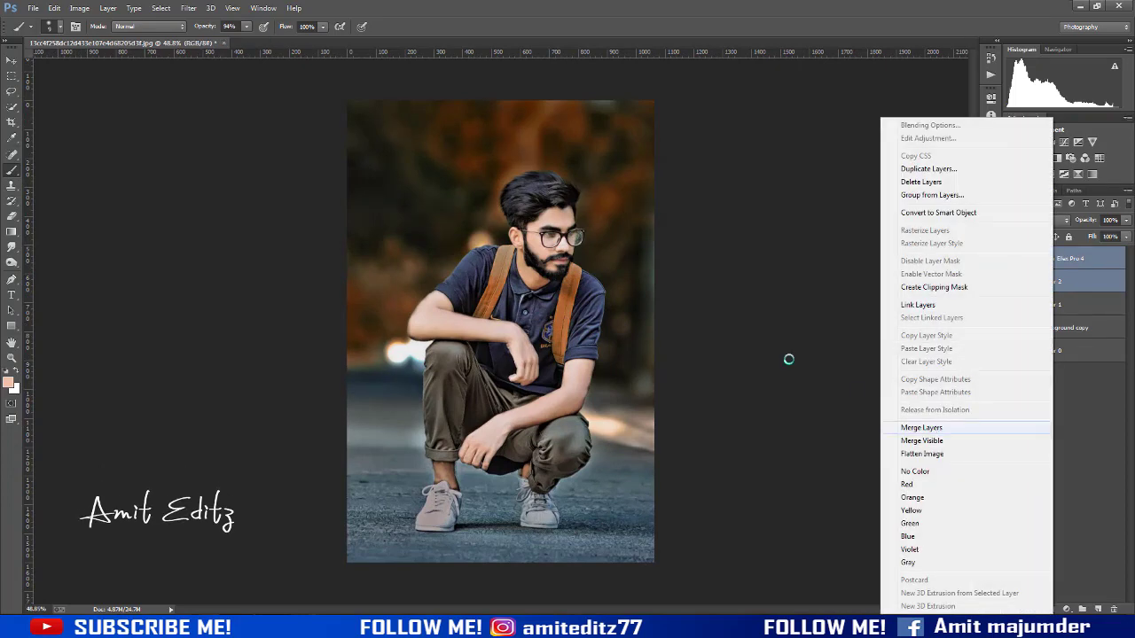
scroll(667, 315, "down", 2)
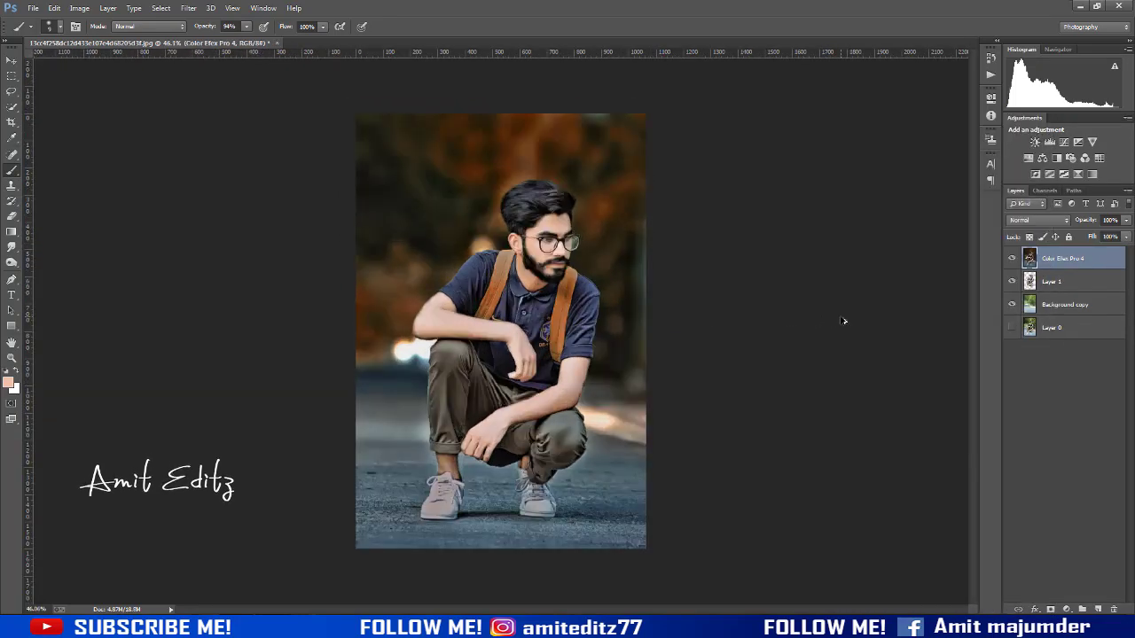
left_click_drag(1061, 258, 1098, 610)
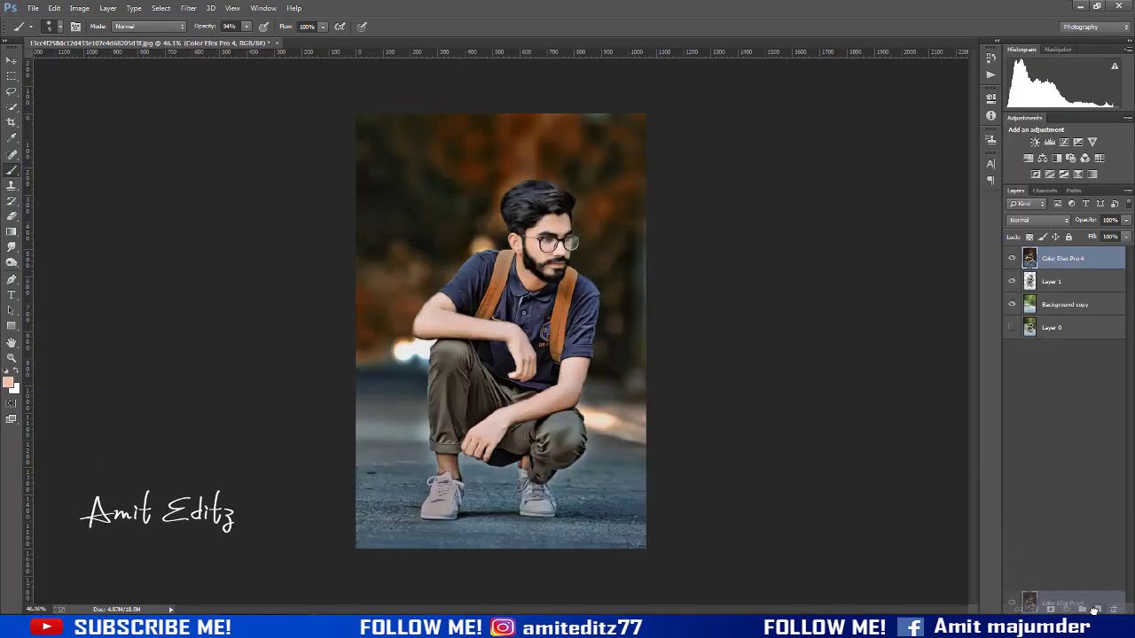
- Run Camera Raw Filter on the copy: Contrast +14, Highlights -39, Shadows +100, Blacks +33, Clarity +19
scroll(337, 192, "down", 2)
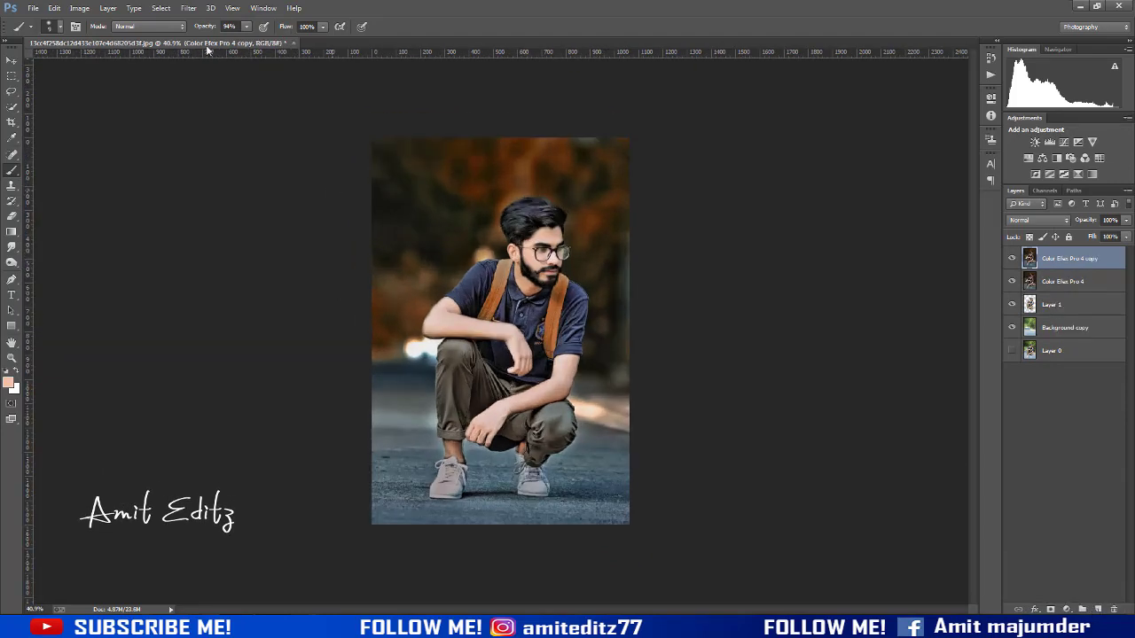
left_click(191, 7)
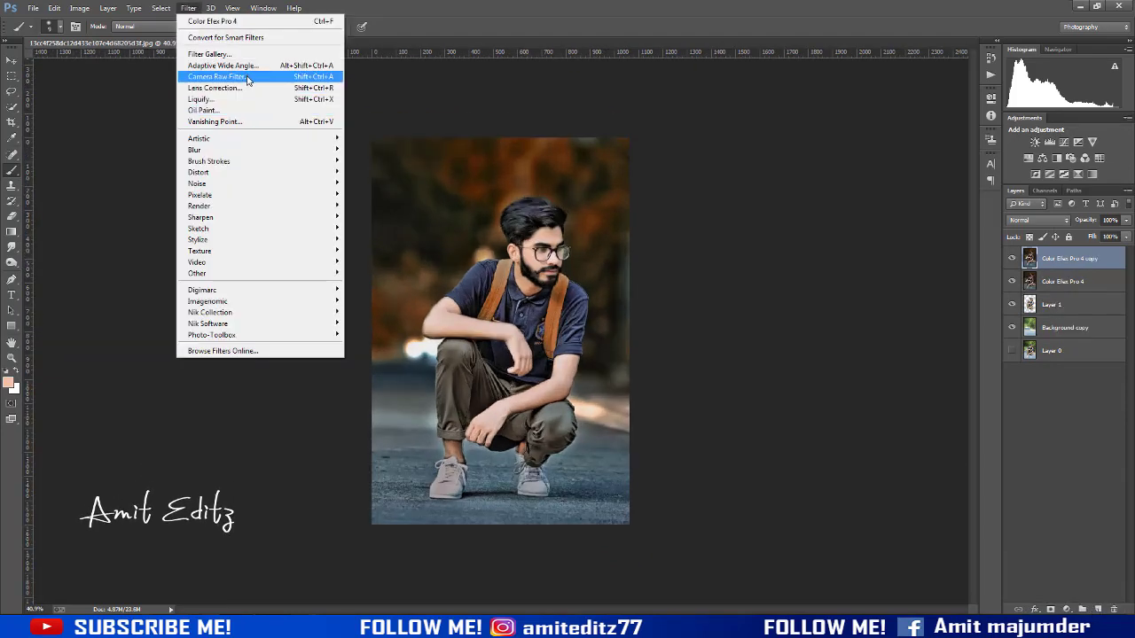
left_click(239, 78)
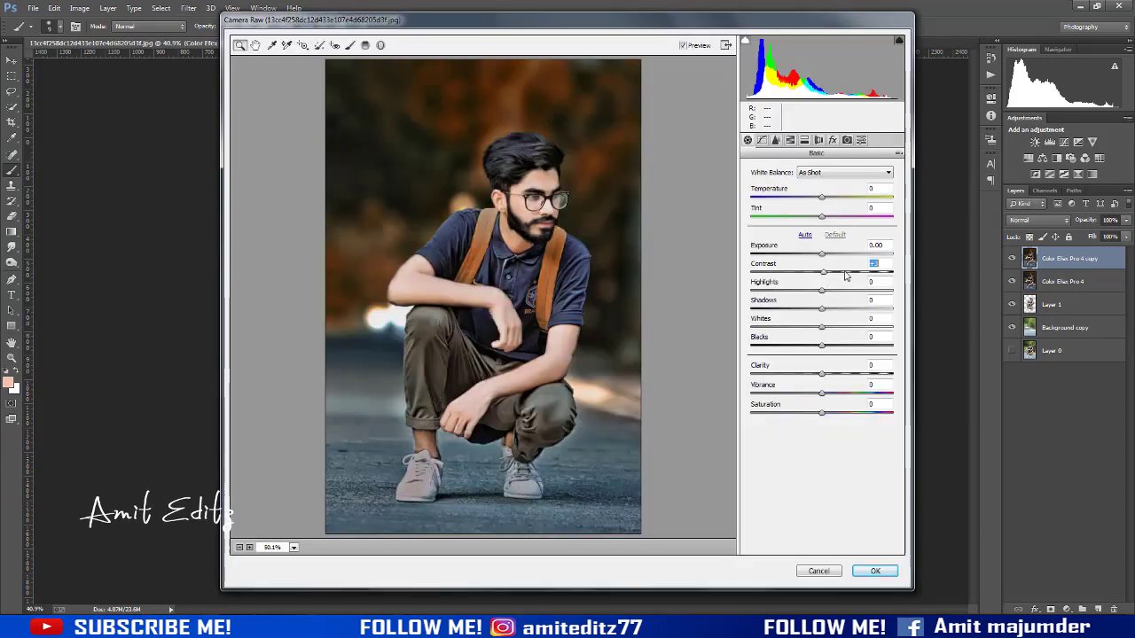
key("shift+Up")
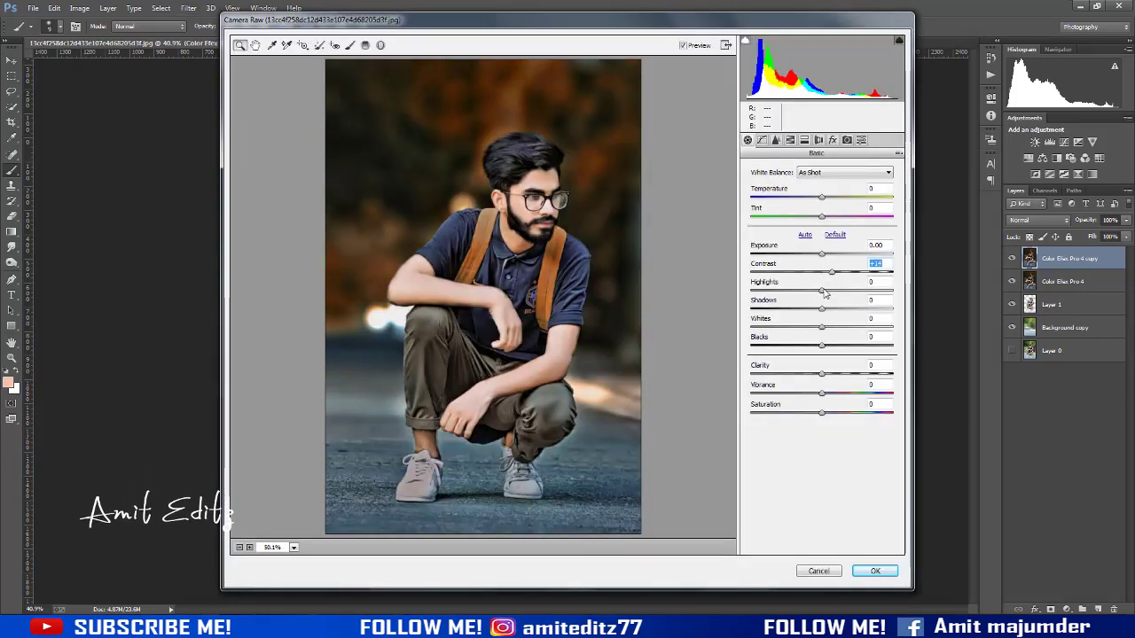
key("shift+Down")
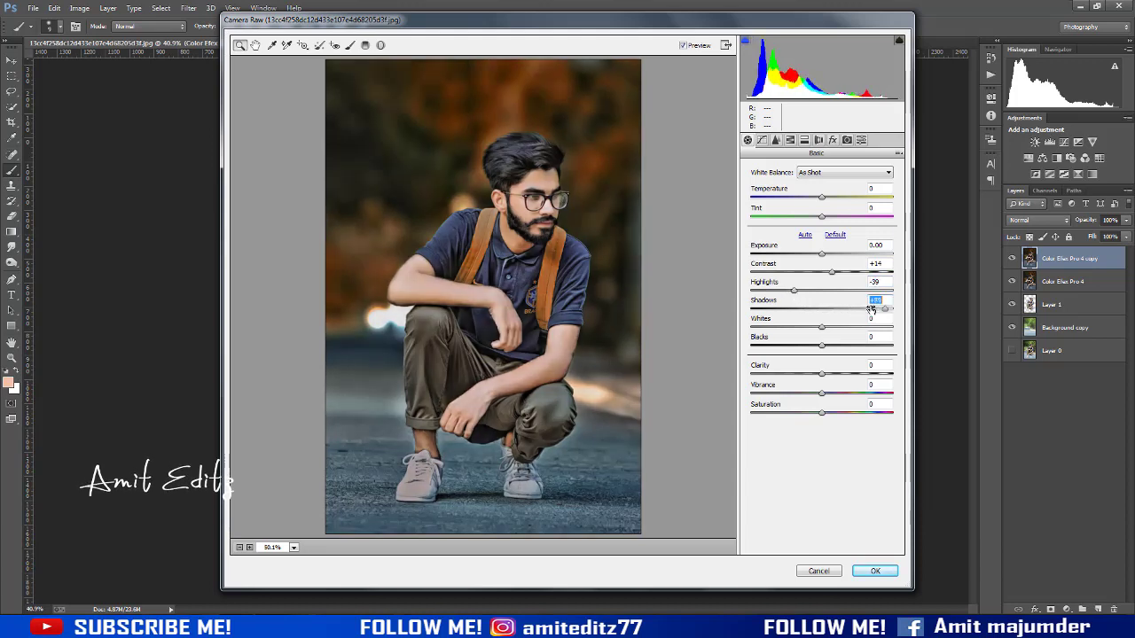
left_click_drag(855, 307, 890, 309)
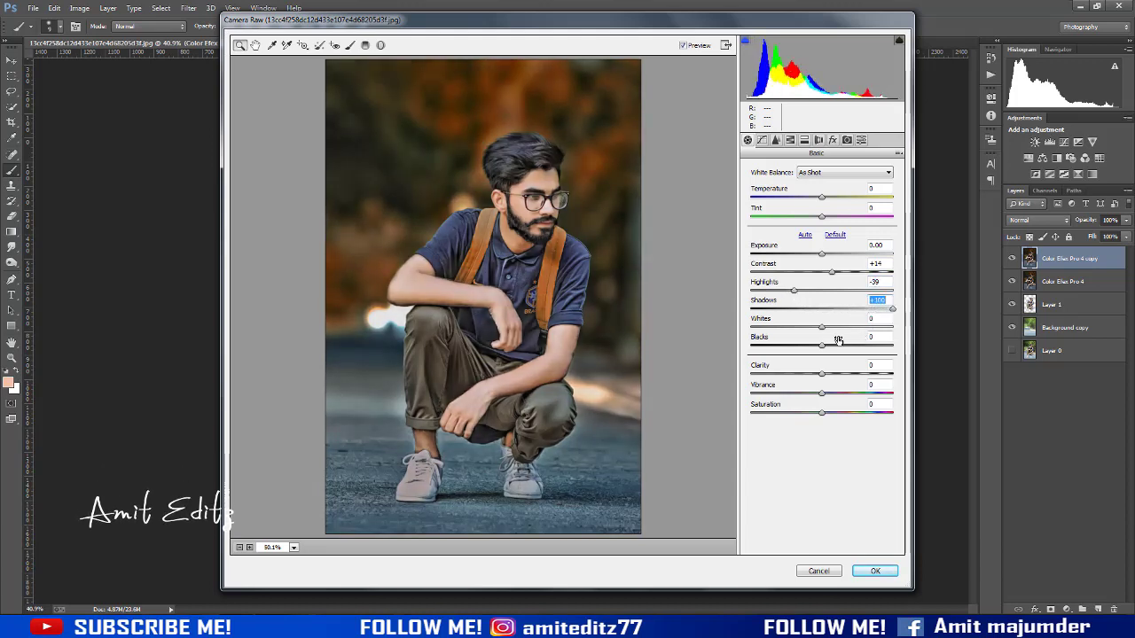
left_click_drag(822, 344, 871, 346)
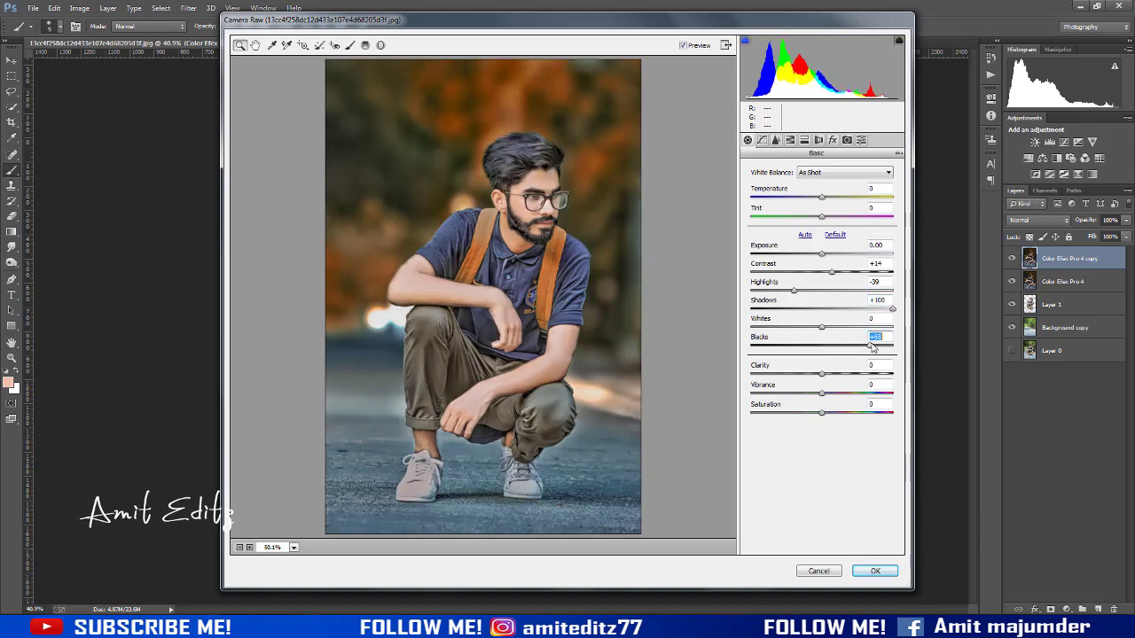
mouse_move(821, 373)
left_mouse_down()
mouse_move(850, 374)
mouse_move(834, 374)
mouse_move(831, 396)
left_mouse_up()
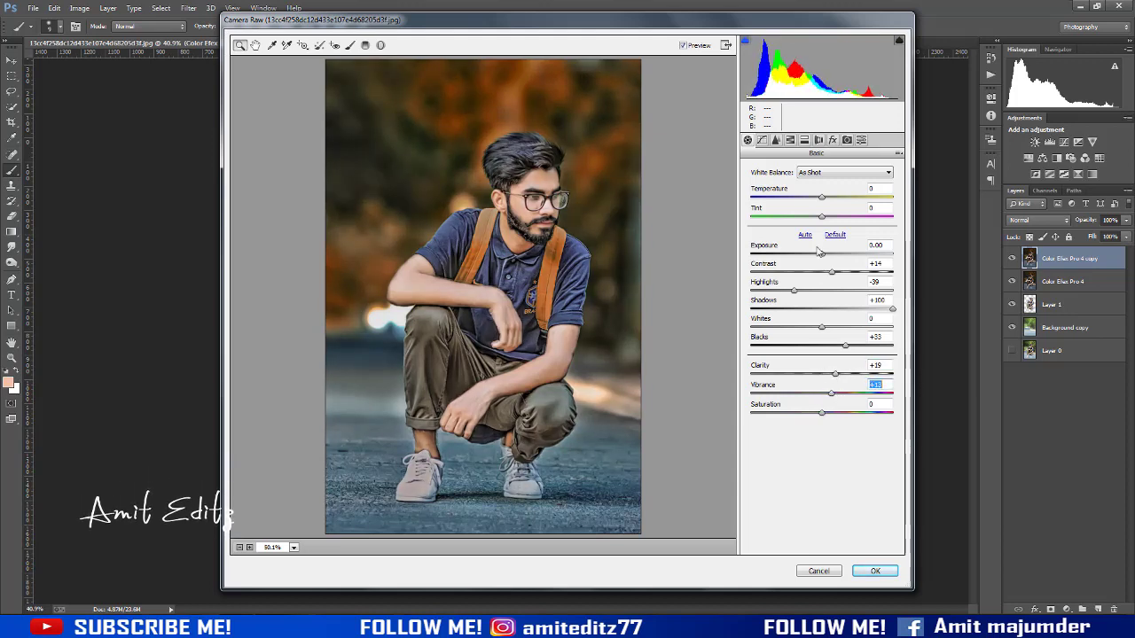
- In HSL/Grayscale Saturation, set Aquas +59 and Blues +41, and lower Oranges
left_click(790, 140)
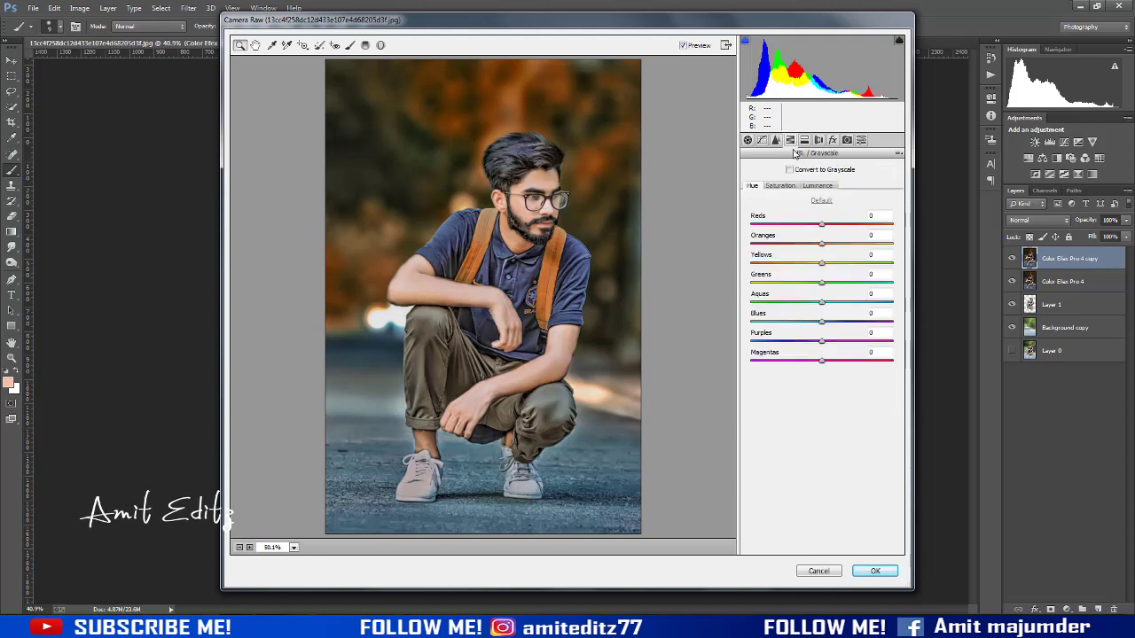
left_click(821, 287)
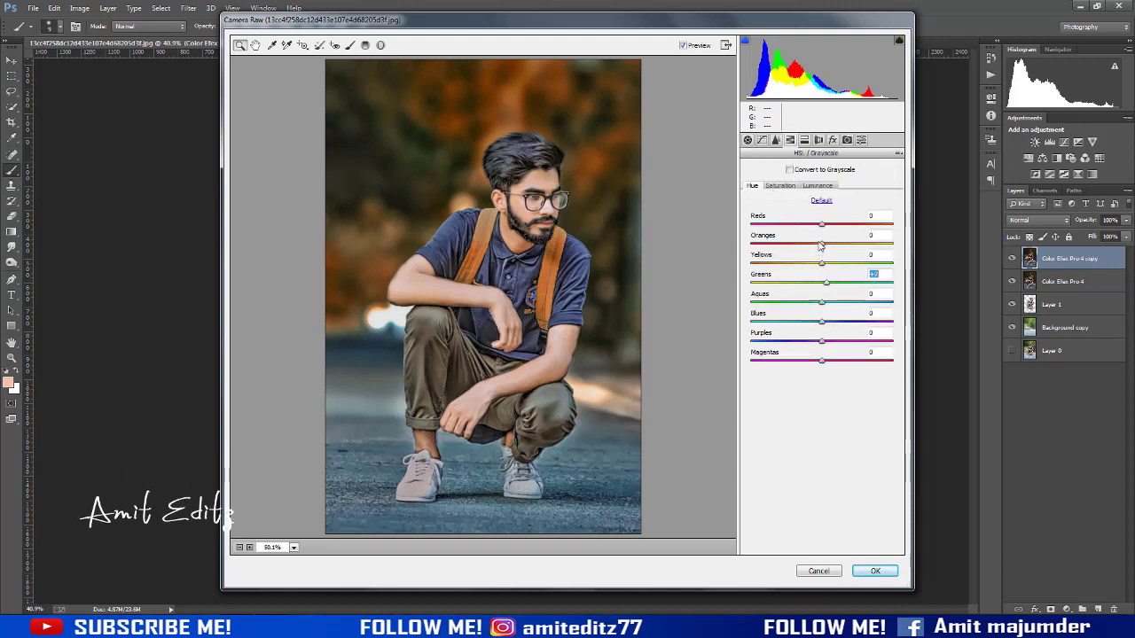
left_click(780, 185)
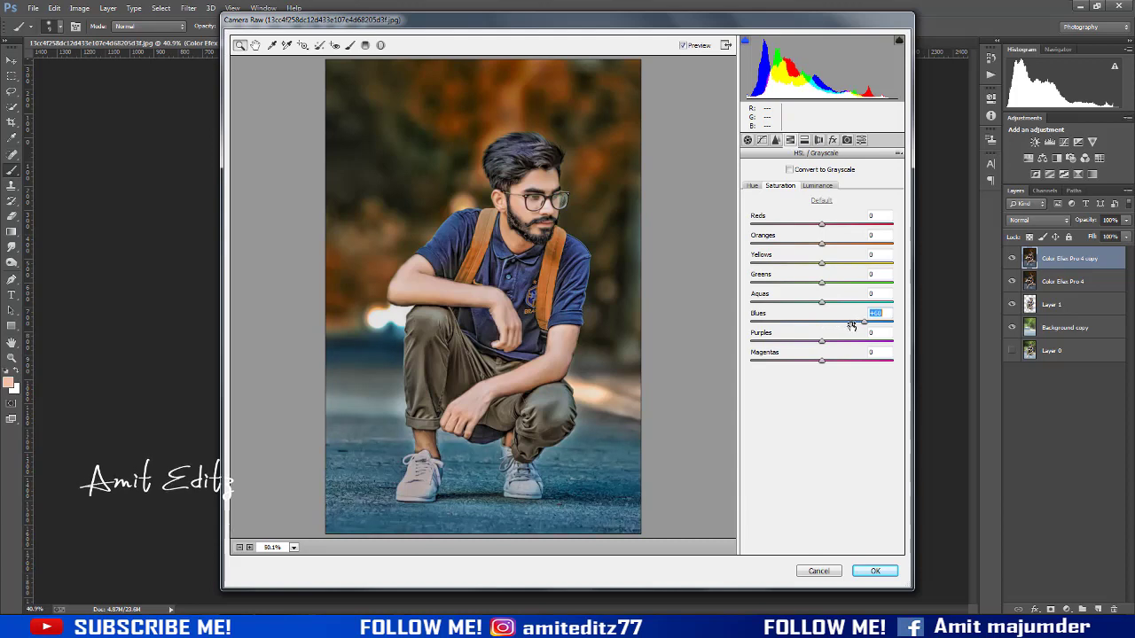
left_click_drag(849, 325, 850, 323)
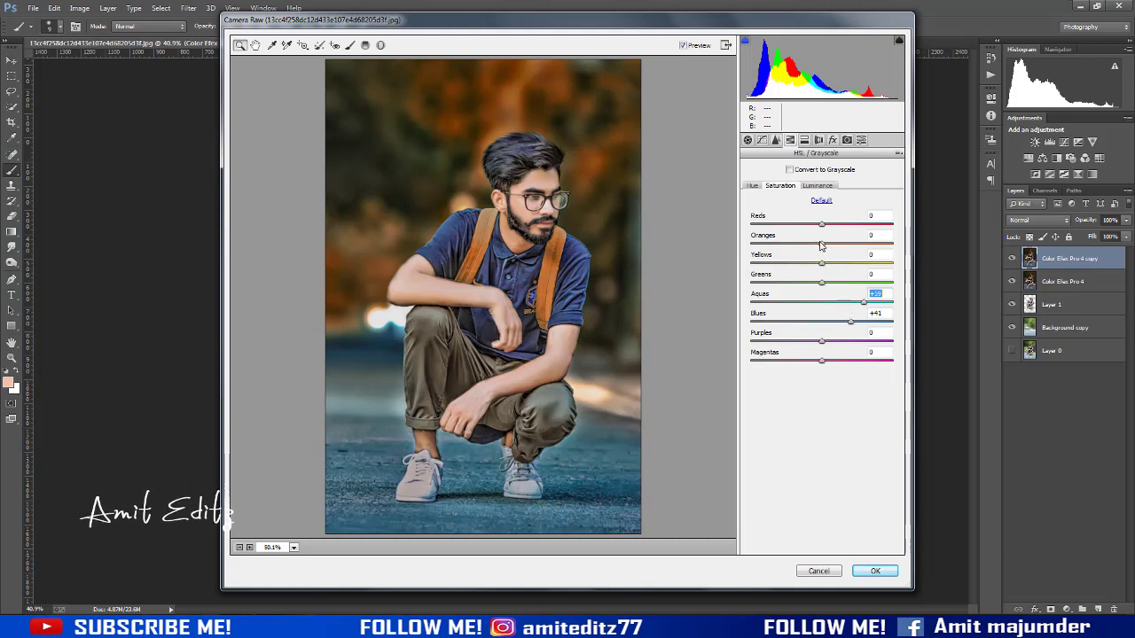
left_click_drag(835, 246, 832, 250)
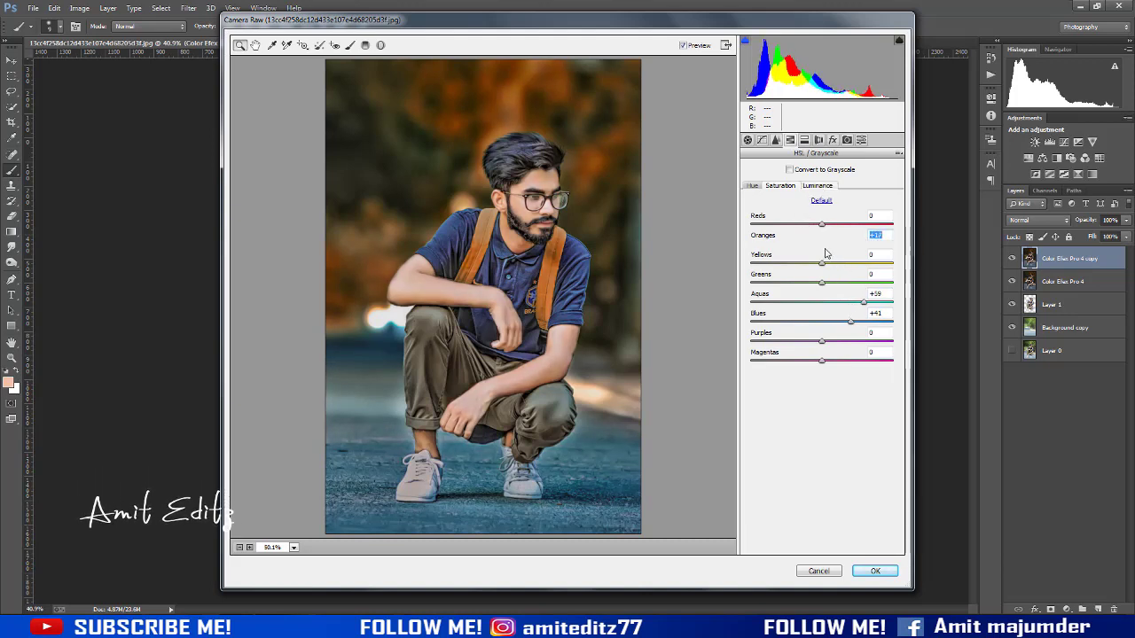
- Raise the Orange luminance to +11
left_click(817, 185)
left_click_drag(822, 244, 827, 245)
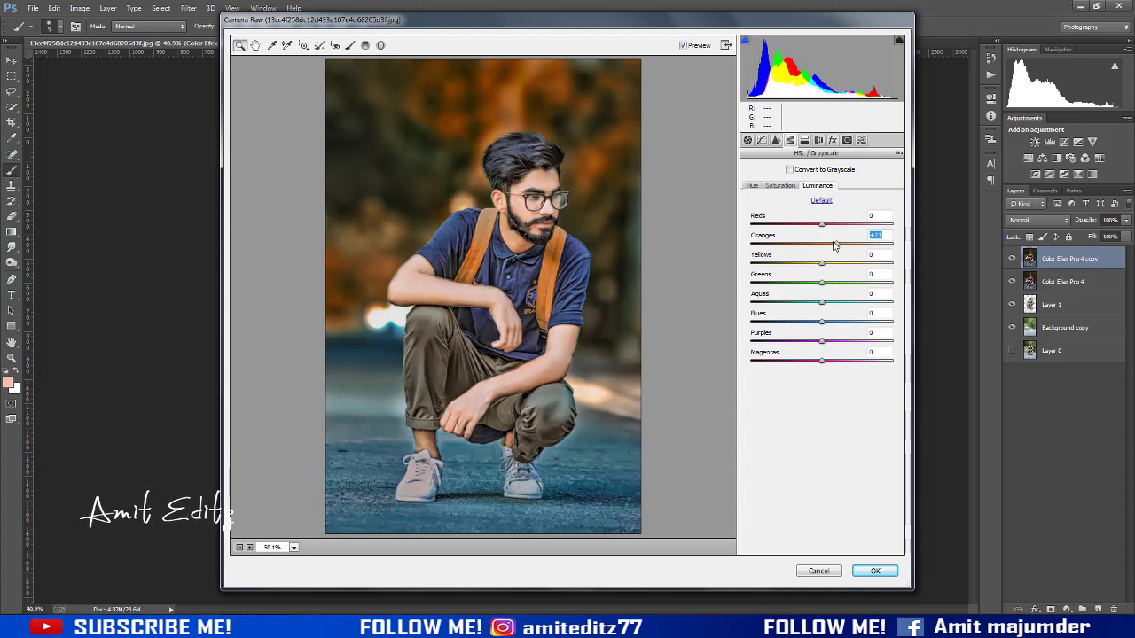
left_click(748, 140)
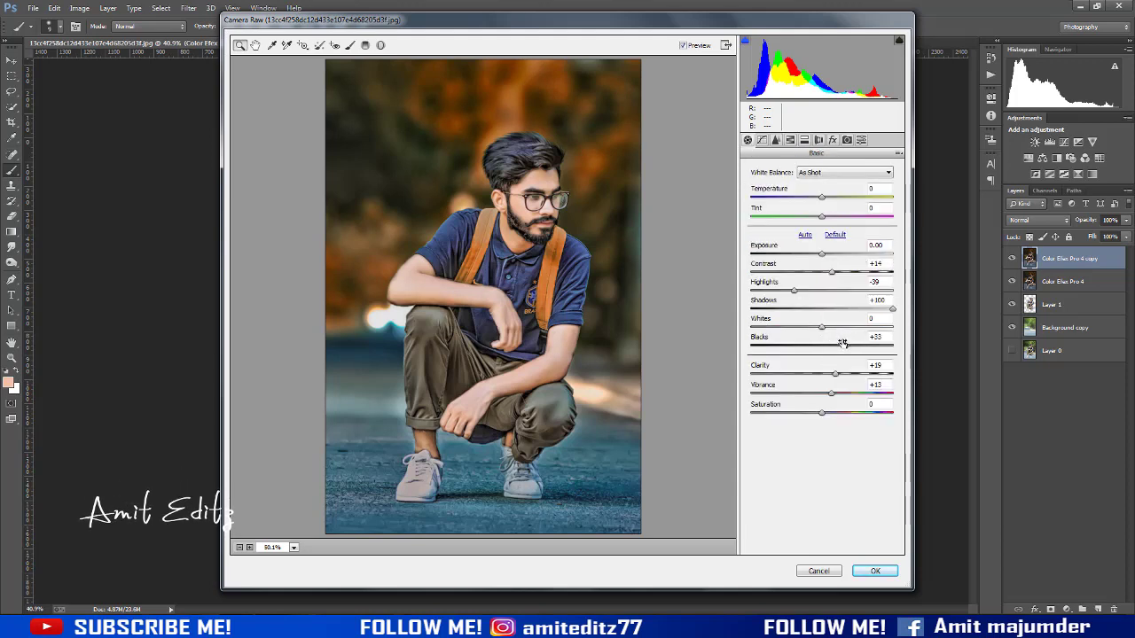
- Set Blacks to about +72 and commit the Camera Raw grade to the portrait
left_click_drag(843, 343, 864, 344)
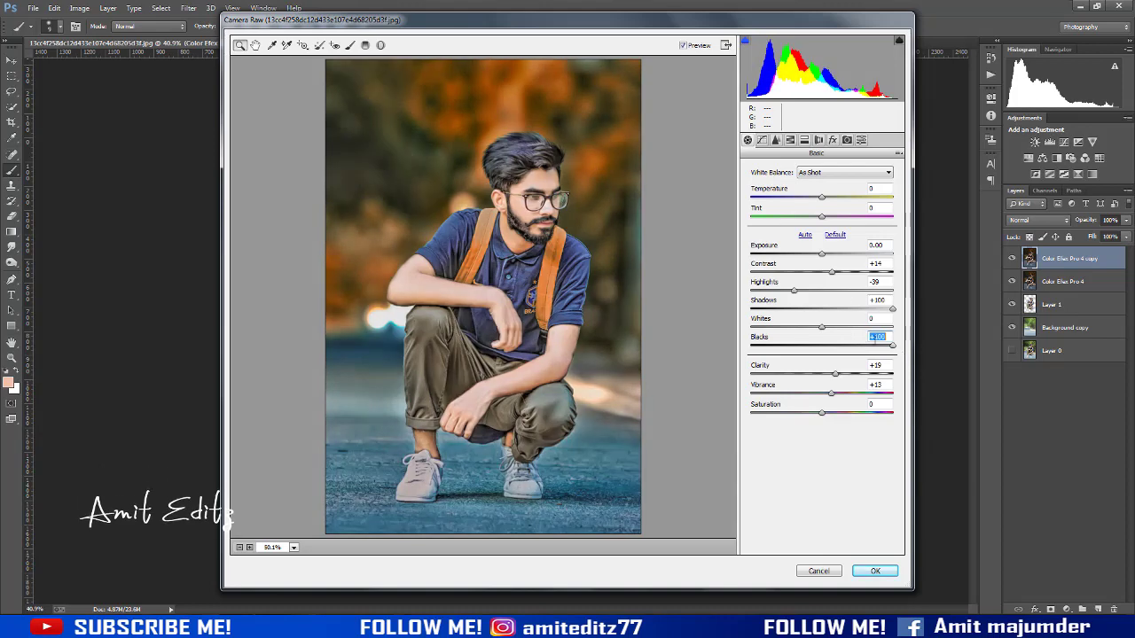
left_click(873, 349)
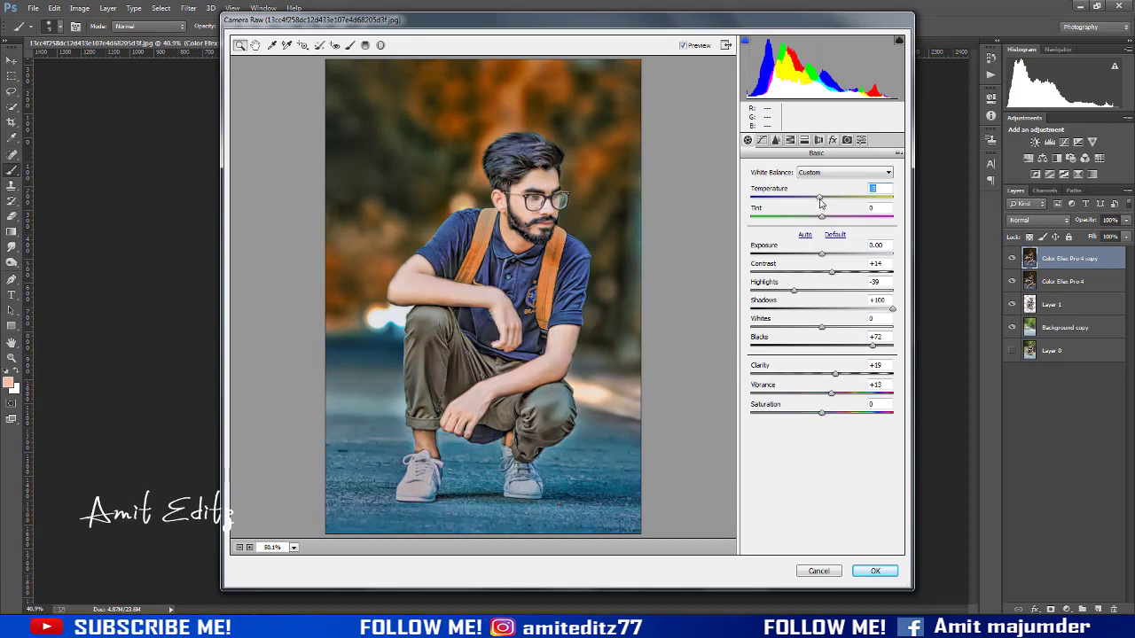
left_click(873, 570)
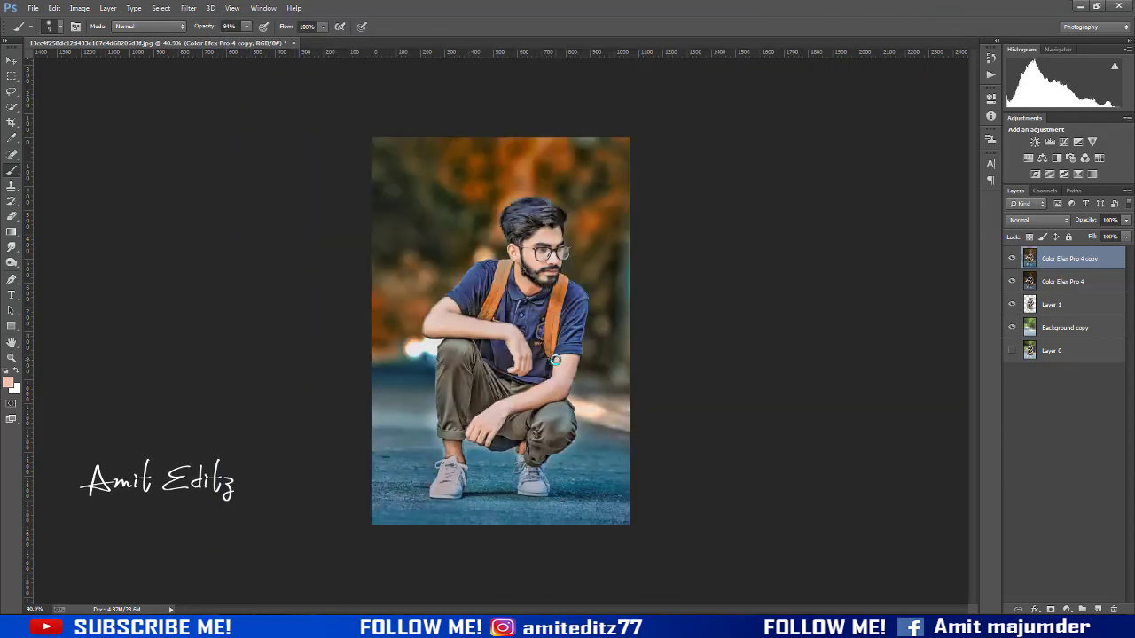
- Select the upper layers and merge them into a single Color Efex Pro 4 copy layer
scroll(529, 331, "up", 2)
scroll(529, 331, "down", 1)
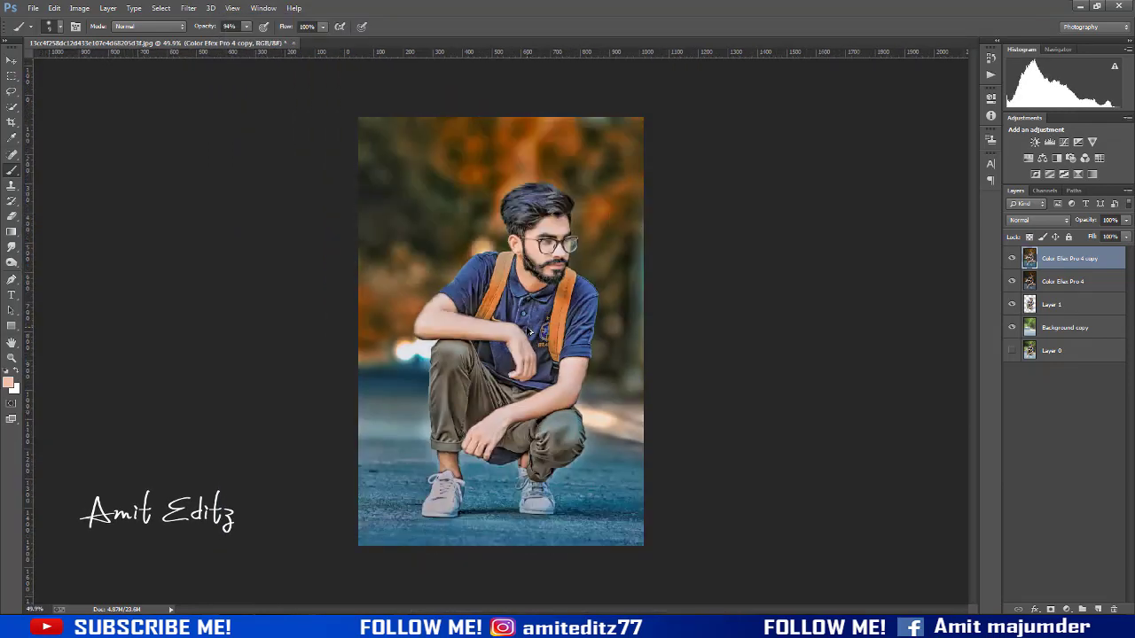
scroll(529, 331, "up", 1)
scroll(530, 331, "down", 1)
scroll(530, 332, "up", 1)
scroll(529, 331, "down", 1)
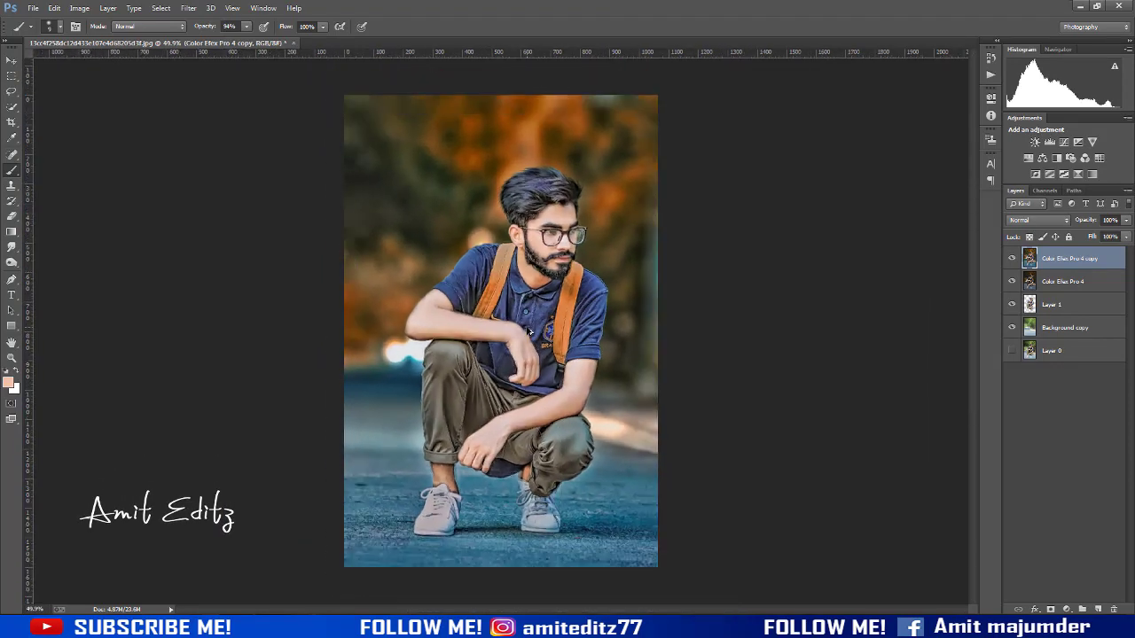
left_click(1012, 258)
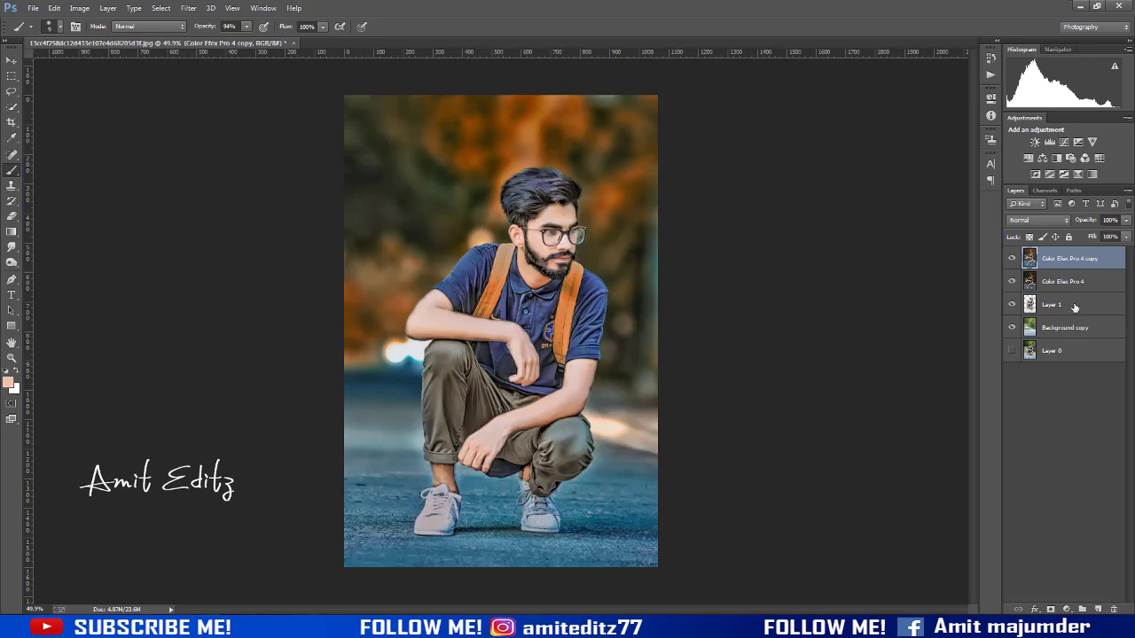
left_click(1068, 305, "ctrl")
right_click(1063, 283)
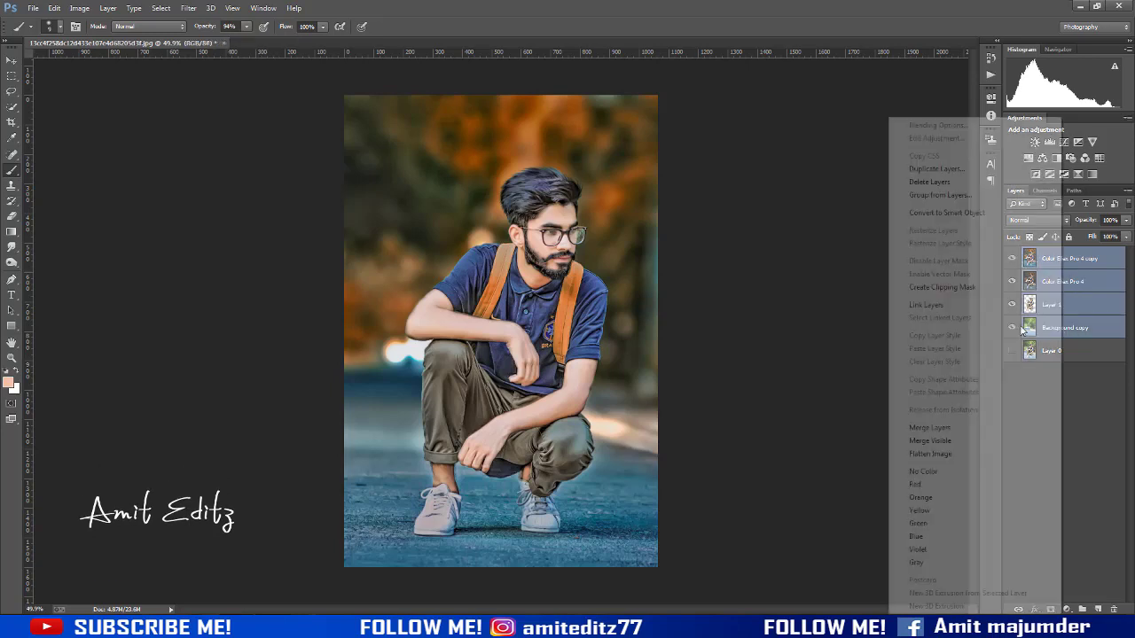
left_click(922, 426)
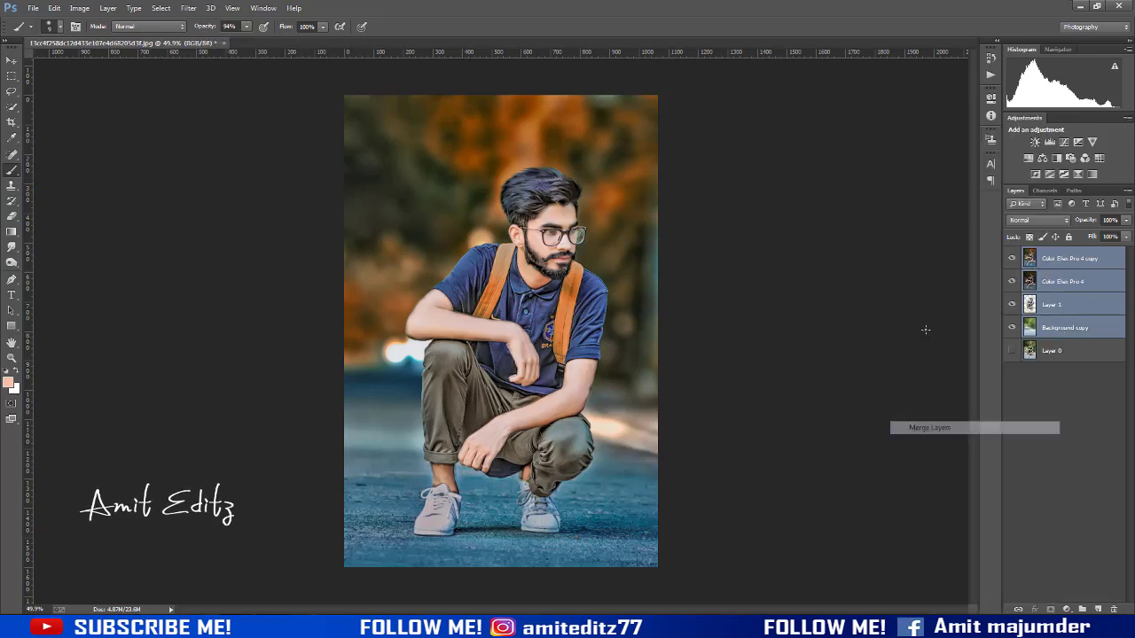
- Toggle the merged layer's visibility to compare the edit against the original photo
left_click(1013, 258)
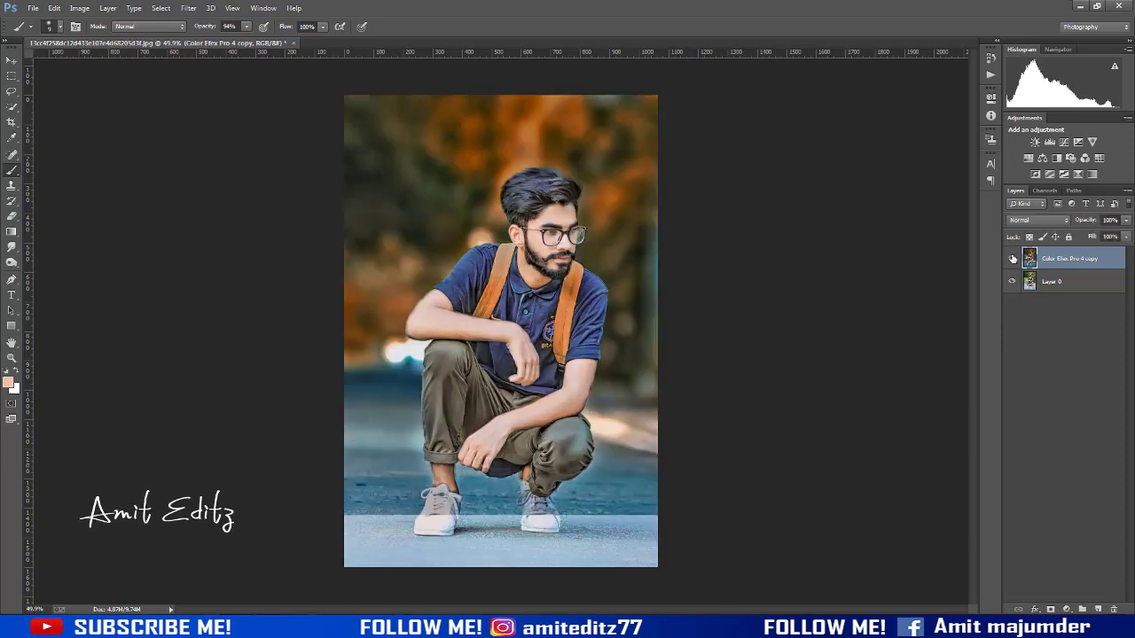
left_click(1012, 258)
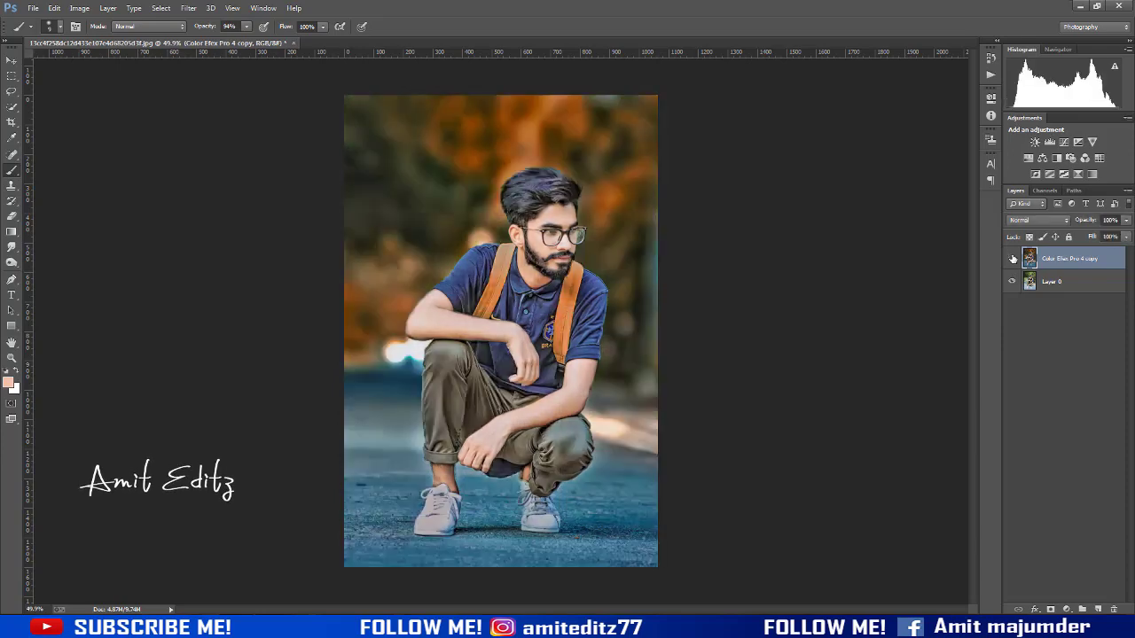
left_click(1012, 258)
left_click(1012, 258)
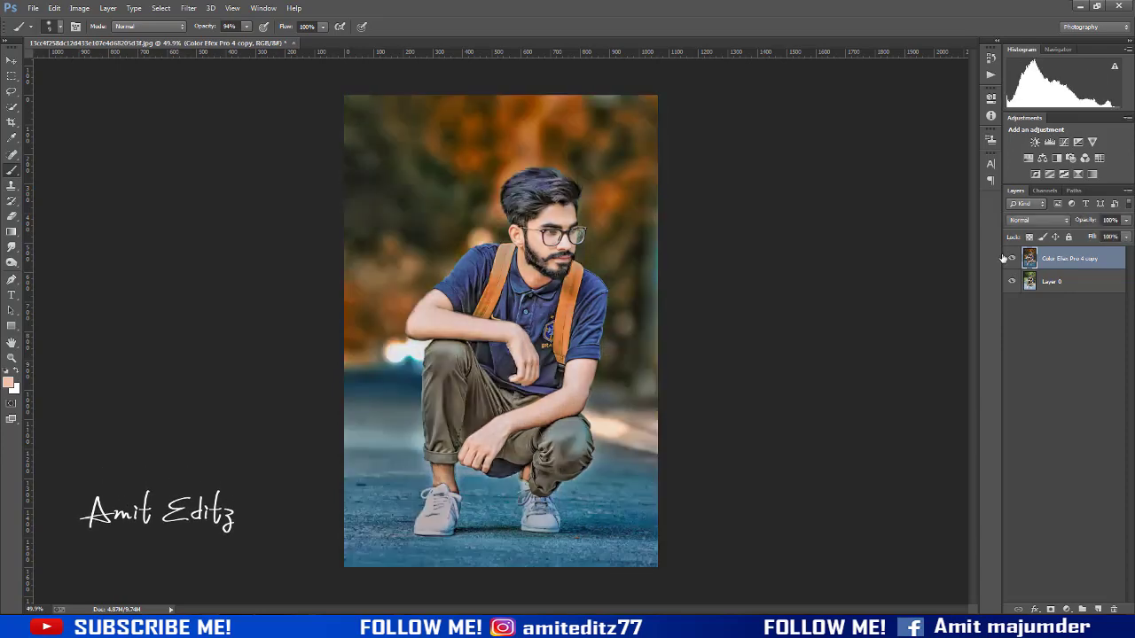
scroll(467, 230, "down", 1)
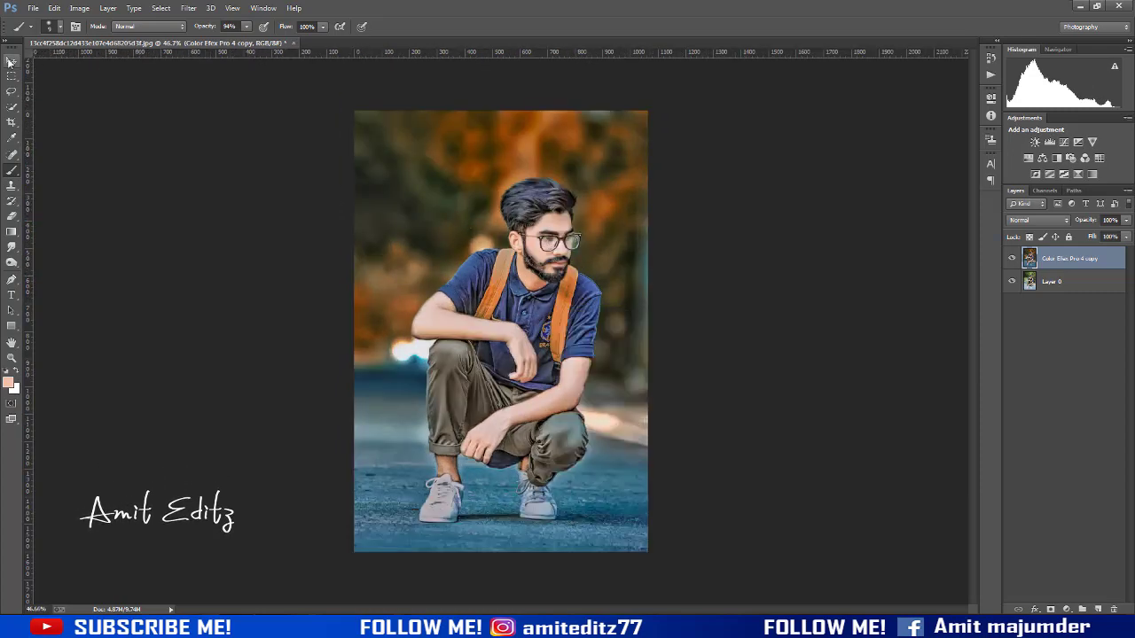
left_click(10, 60)
left_click(33, 8)
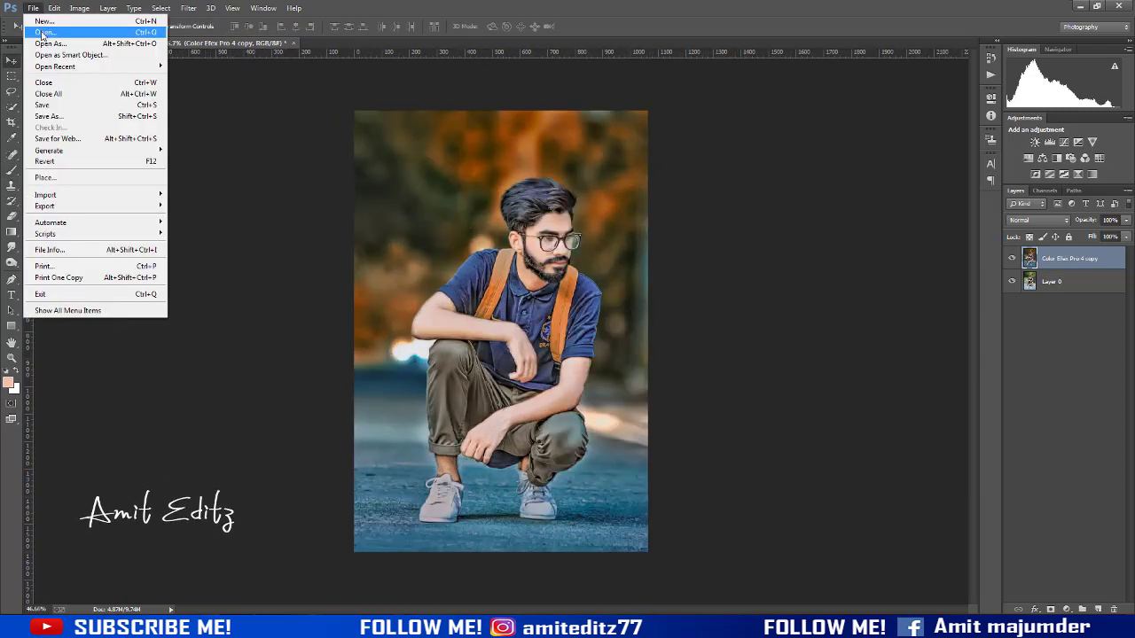
- Open the AMIT PHOTOGRAPHY 2K199 logo from E:\AMIT BACKGROUND\Amit logo\amit new logo and drag it onto the portrait
left_click(41, 32)
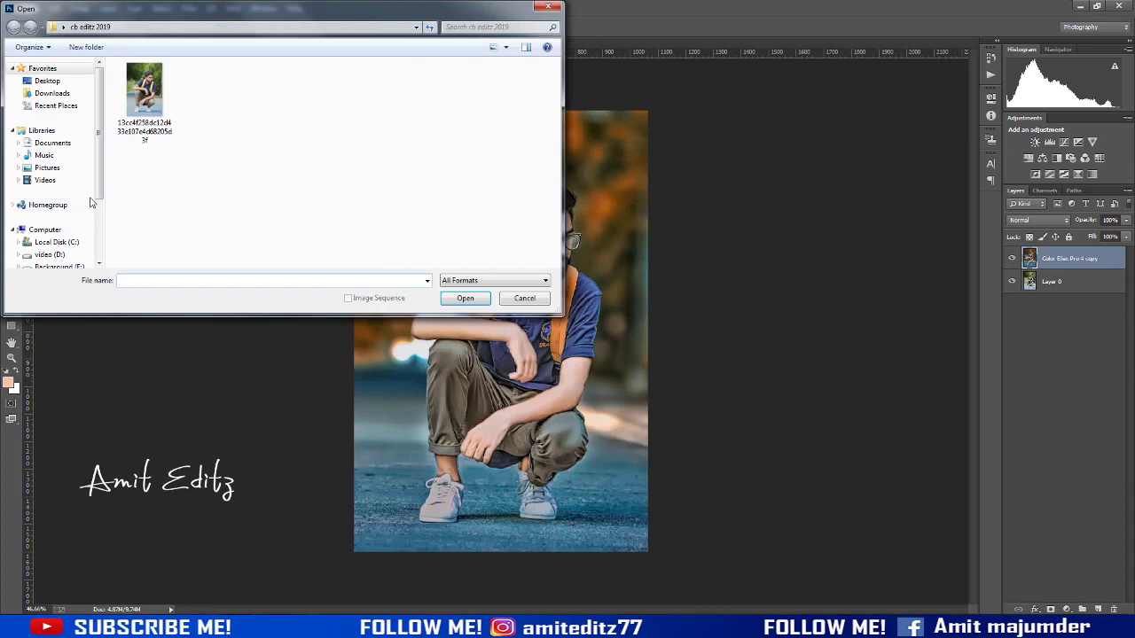
scroll(76, 206, "down", 2)
left_click(76, 215)
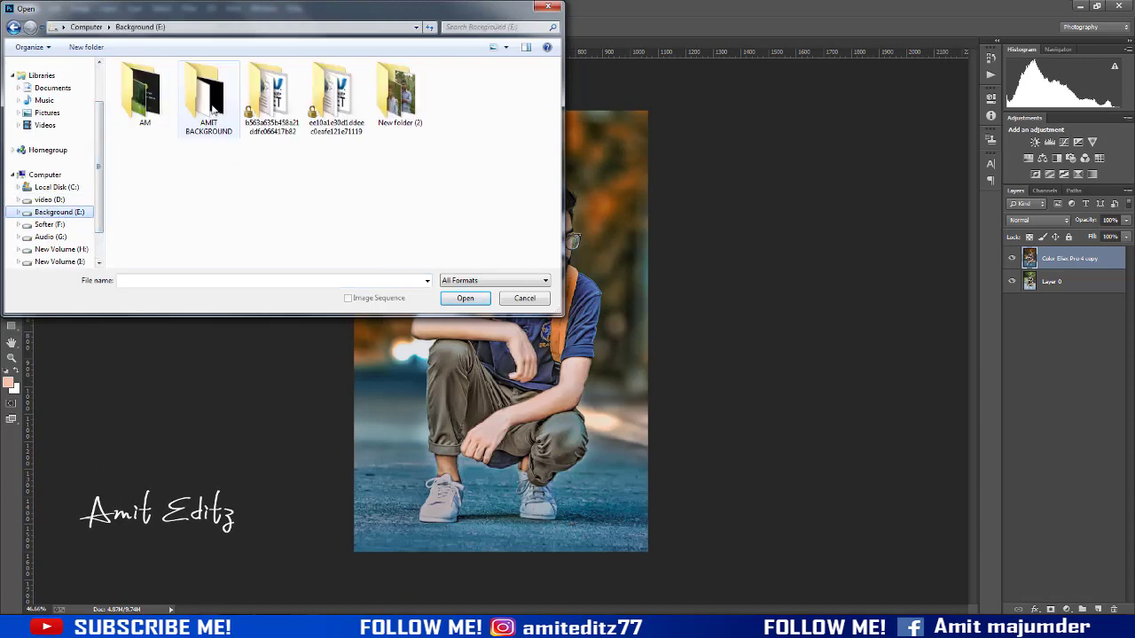
double_click(209, 95)
double_click(345, 105)
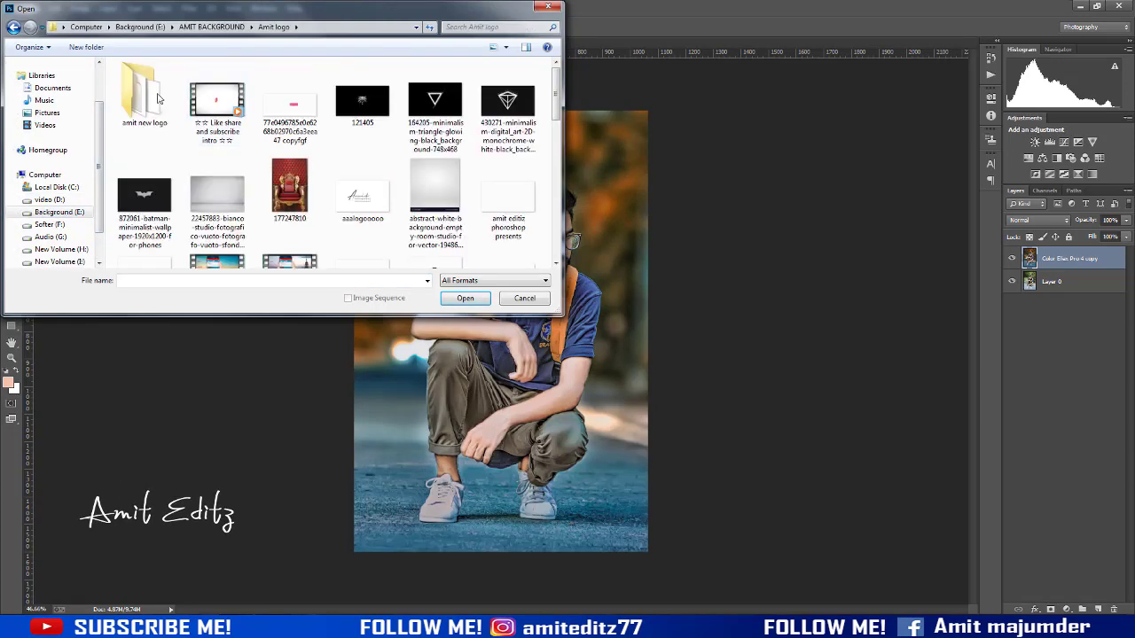
double_click(144, 93)
left_click(336, 100)
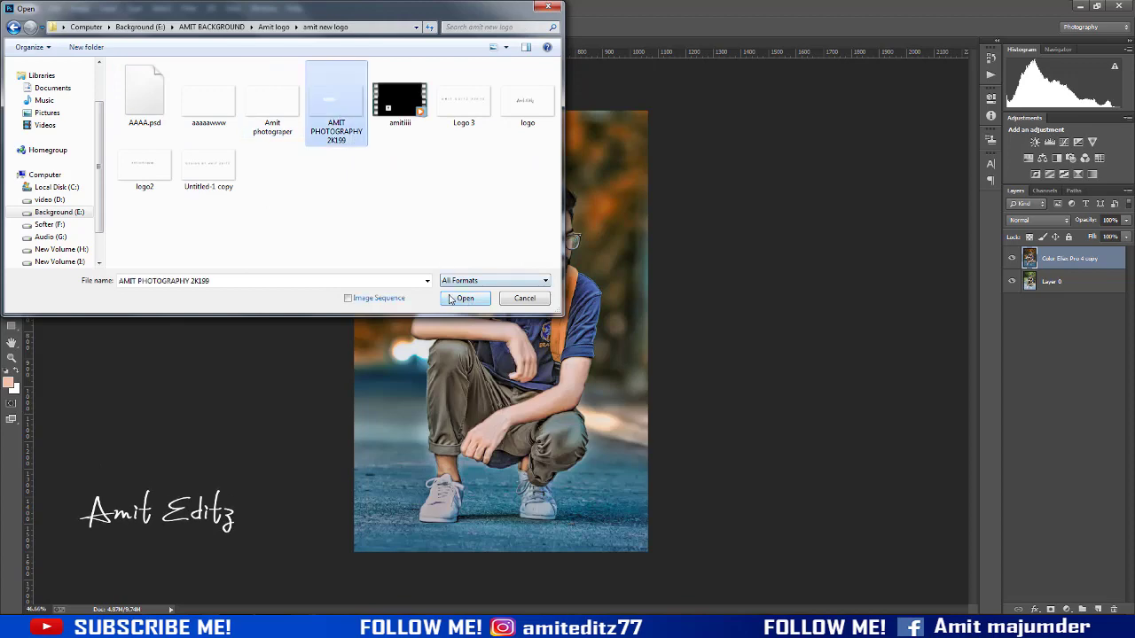
left_click(462, 298)
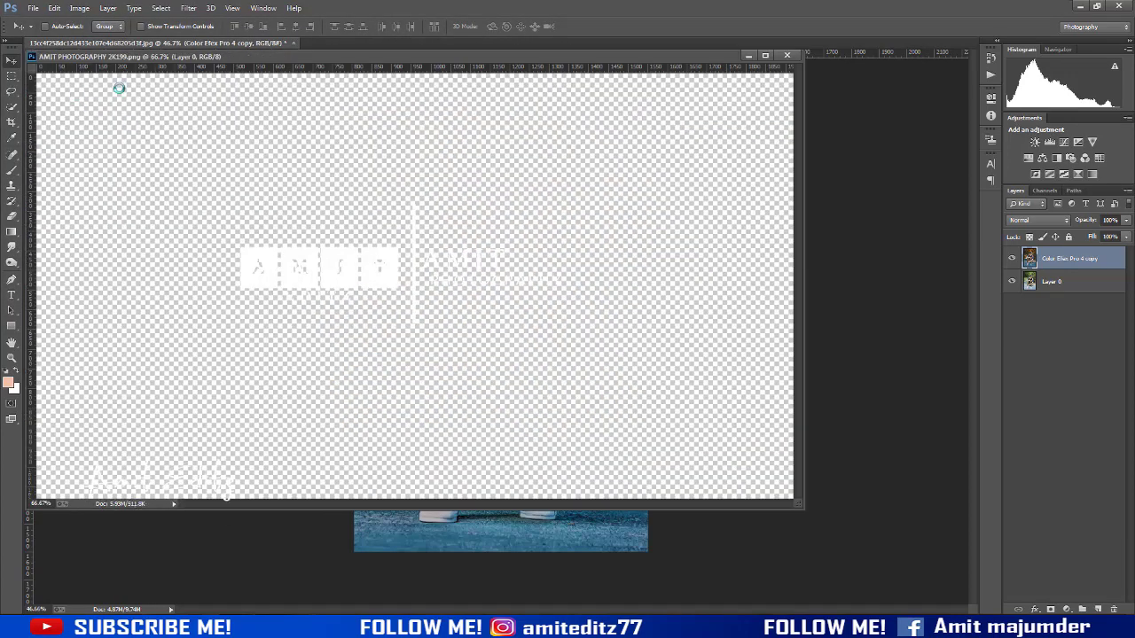
left_click_drag(381, 57, 369, 269)
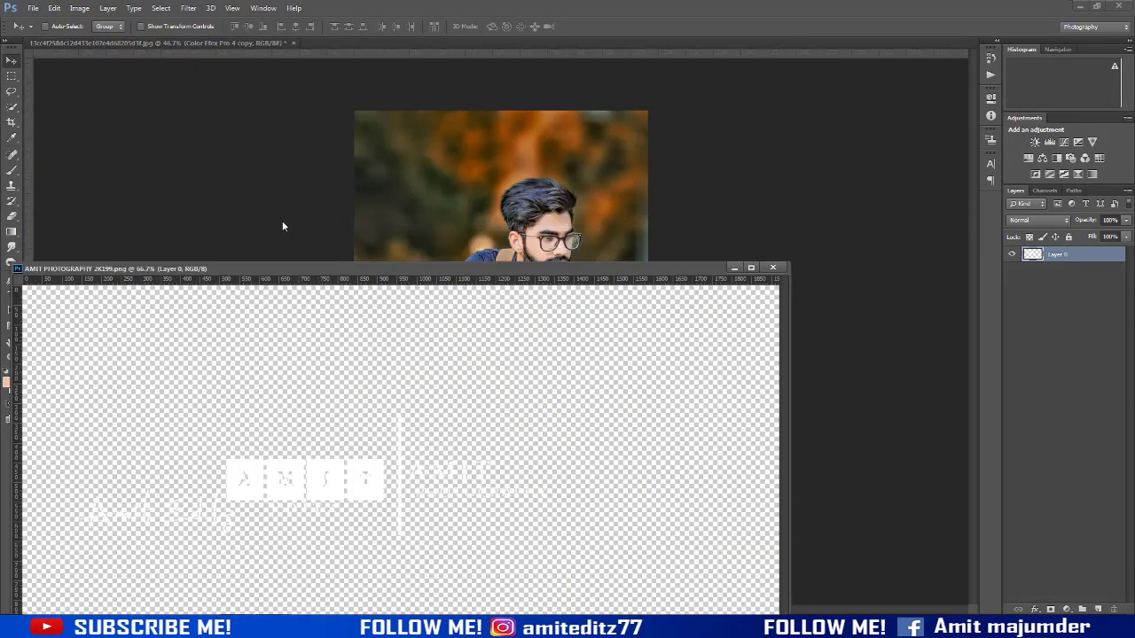
left_click_drag(235, 424, 415, 185)
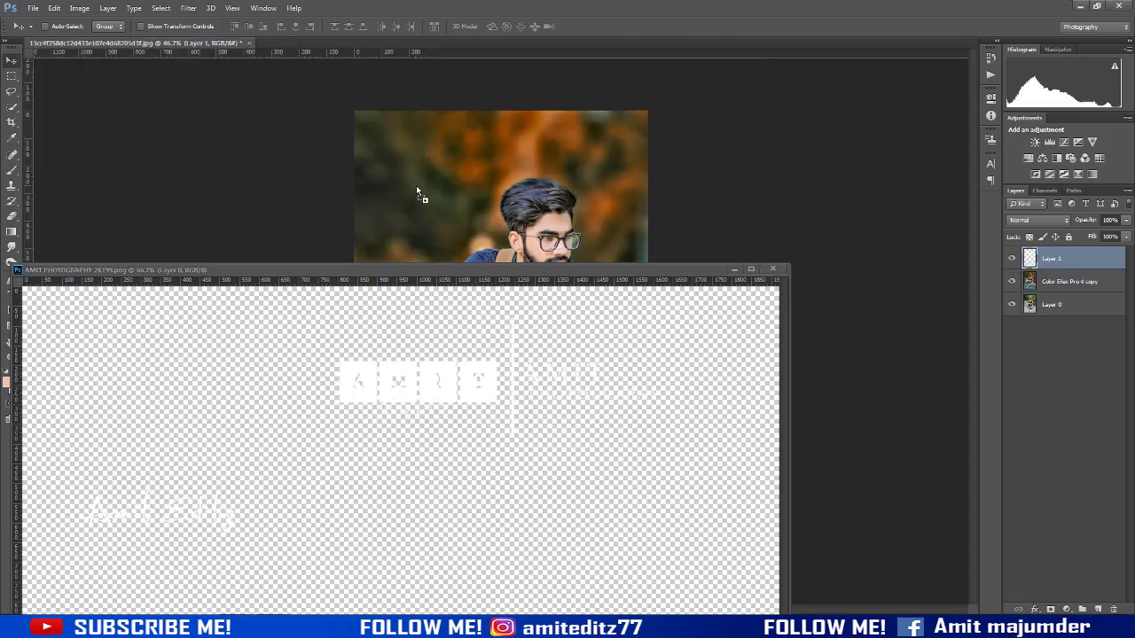
- Close the logo document and scale the logo down to about a quarter size
left_click(772, 270)
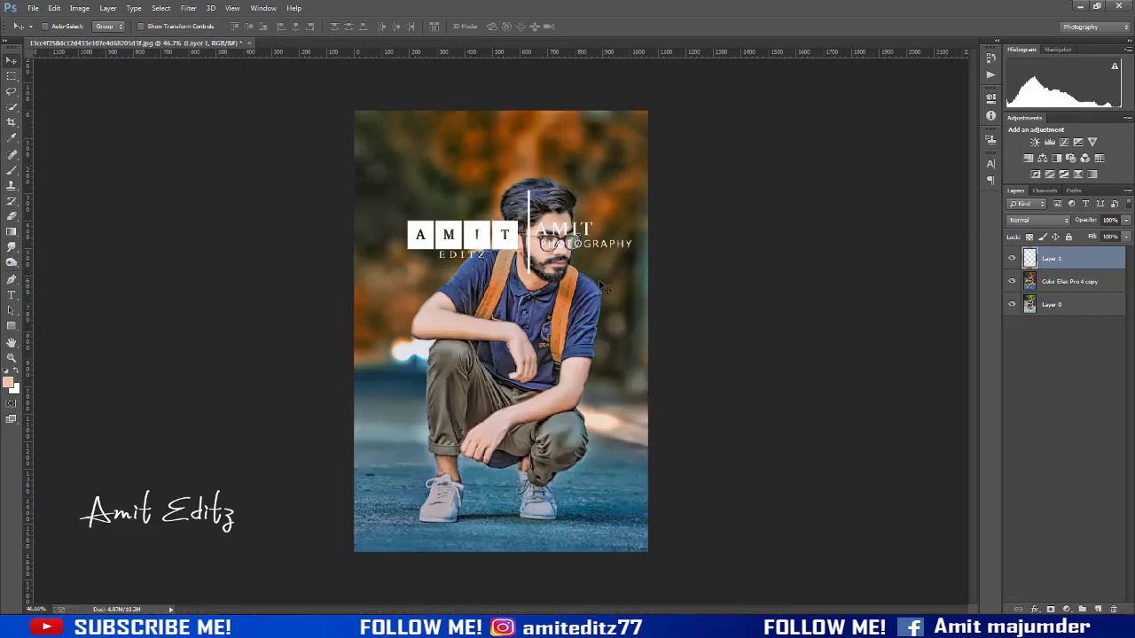
key("shift+Left")
key("shift+Left")
key("shift+Left")
key("shift+Up")
key("shift+Up")
key("ctrl+t")
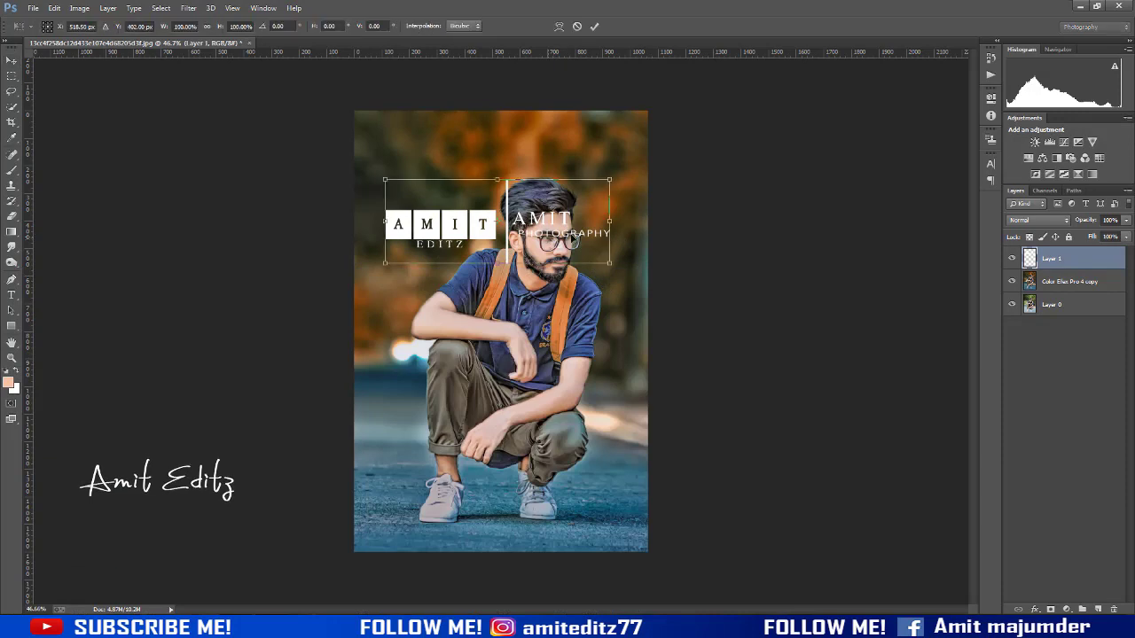
left_click_drag(610, 179, 530, 211)
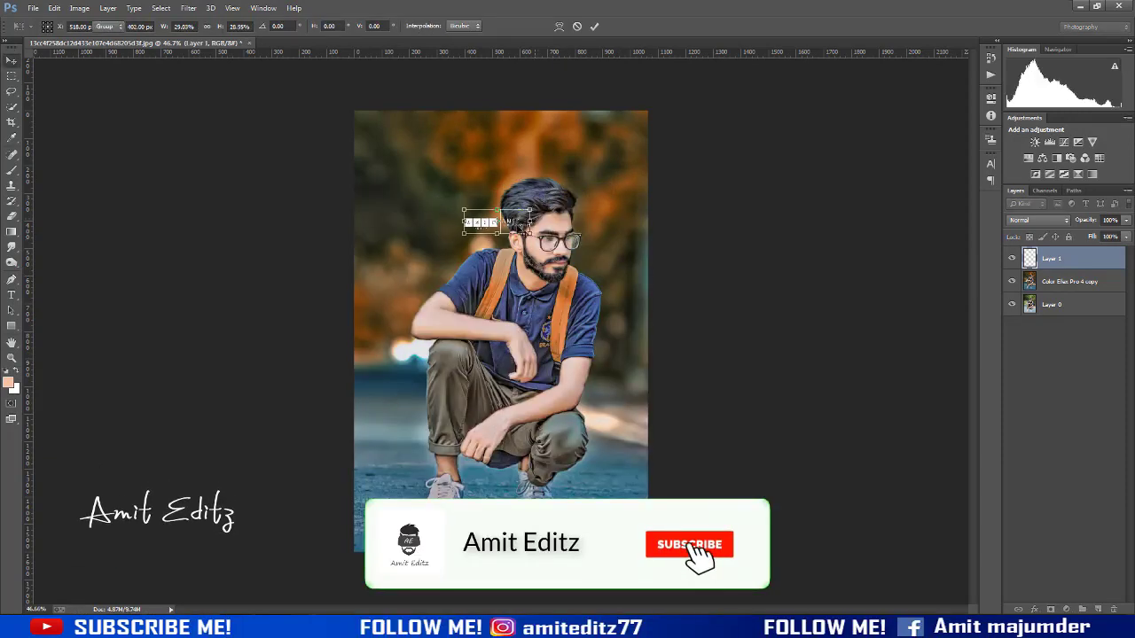
key("Return")
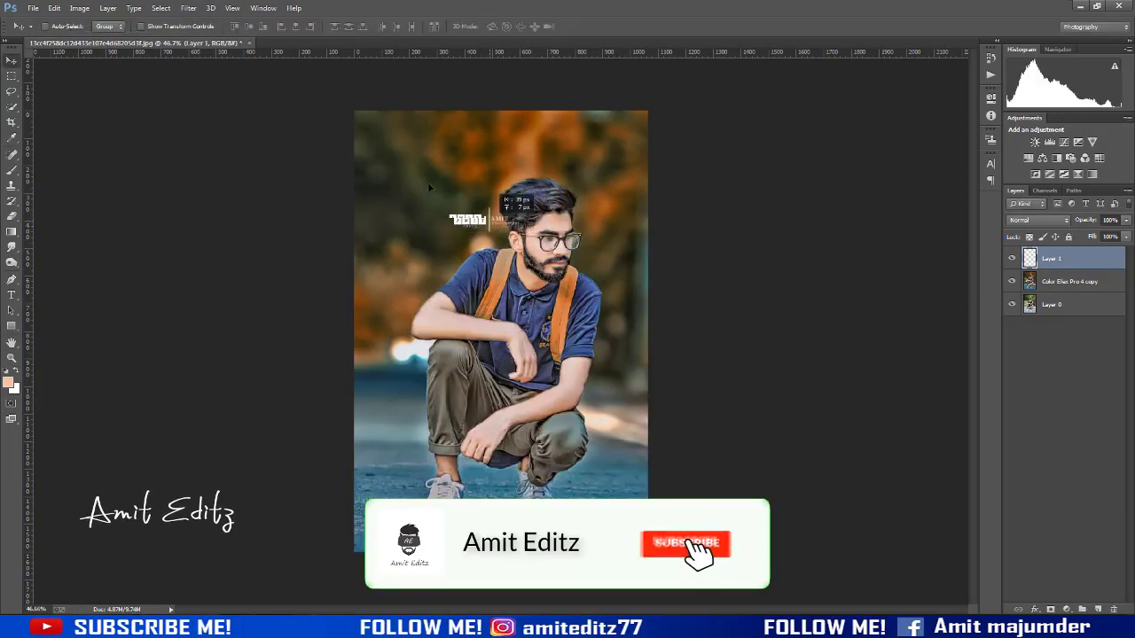
- Place the logo in the photo's top-left corner and merge it into the image
left_click_drag(501, 224, 405, 137)
left_click_drag(465, 206, 466, 207)
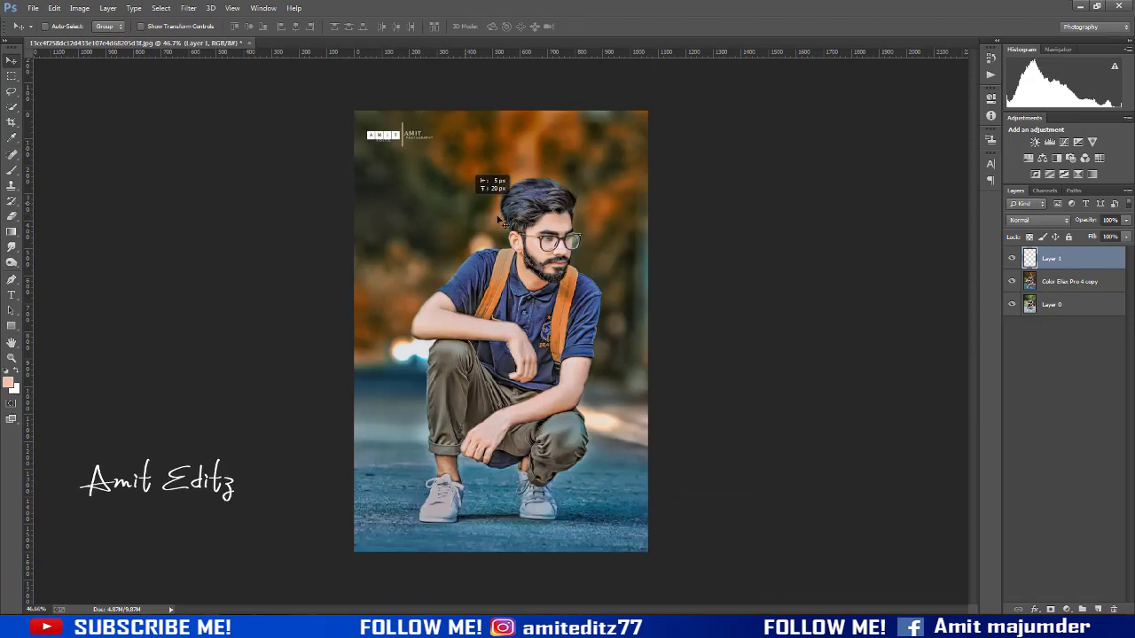
right_click(1055, 295)
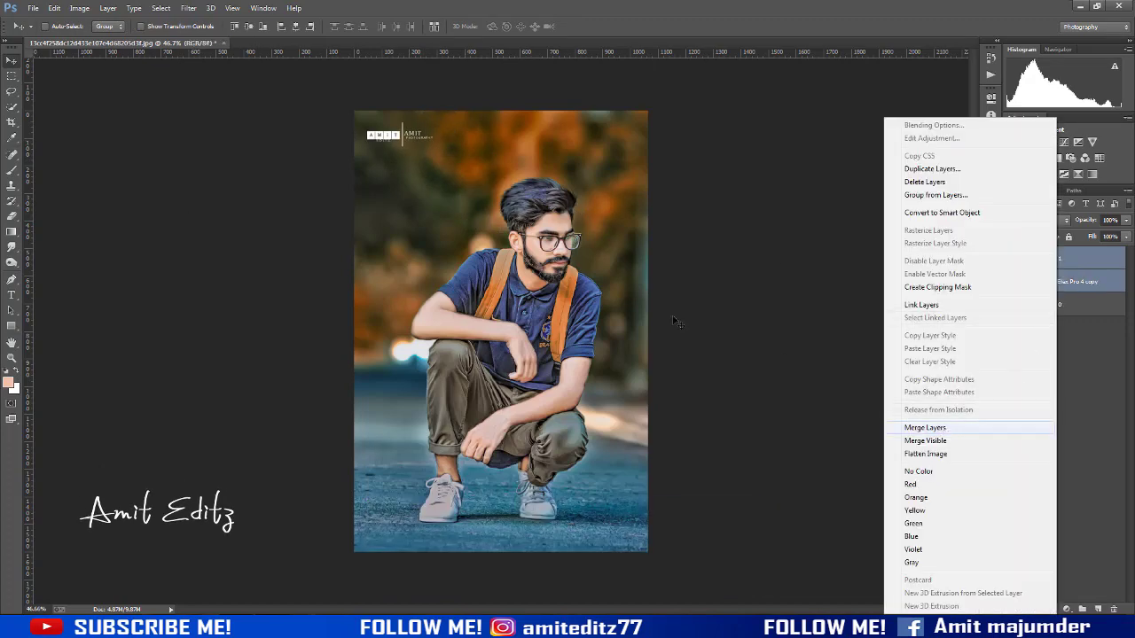
key("Return")
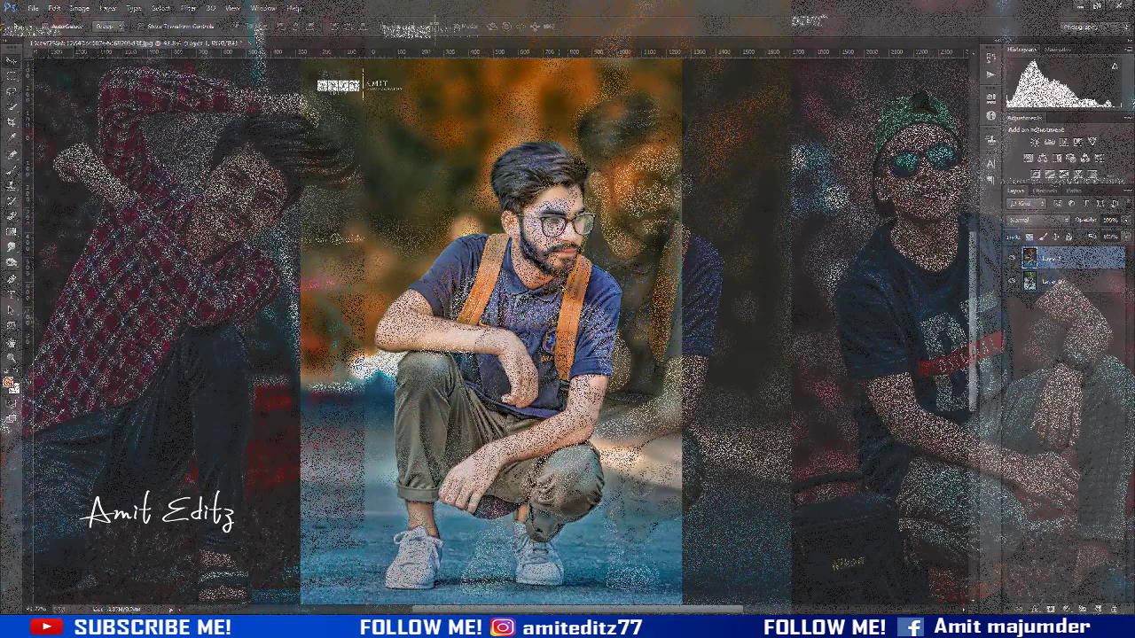